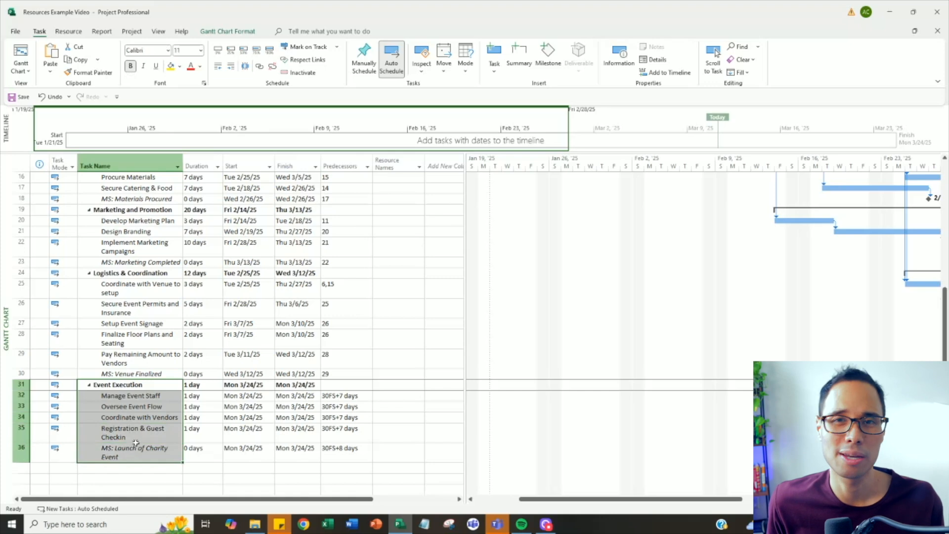
Examine the charity event schedule and its Planning Completed, Fundraising Completed and Materials Procured milestones.
left_click(149, 365)
left_click_drag(565, 503, 714, 507)
left_click_drag(945, 396, 945, 380)
left_click_drag(945, 472, 945, 364)
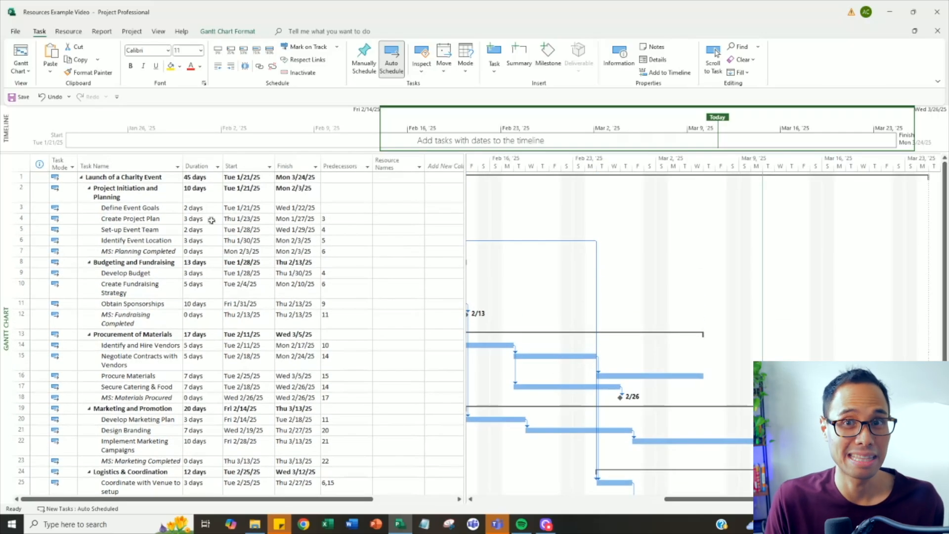
left_click(20, 251)
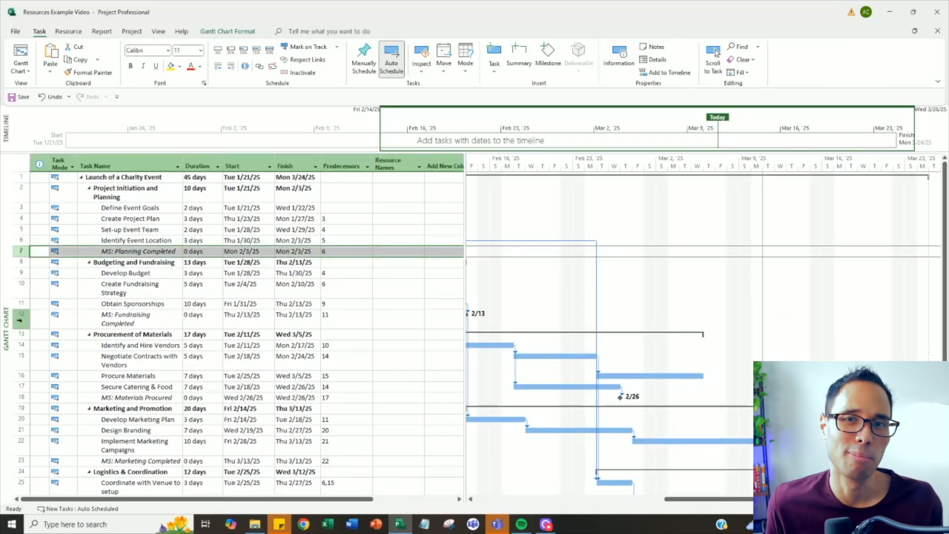
left_click(21, 319)
left_click(20, 397)
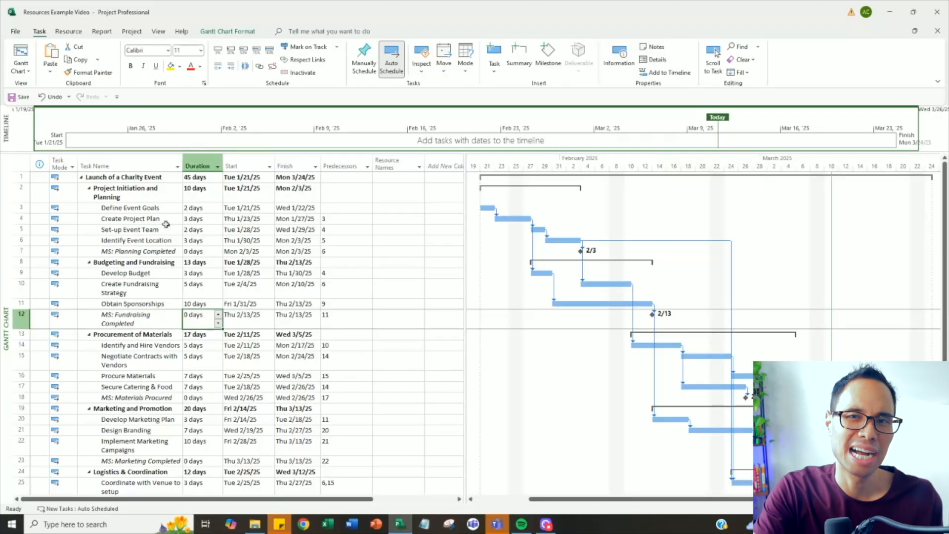
Review the Project Initiation and Planning phase, including its individual tasks and their durations.
left_click(163, 228)
left_click(141, 300)
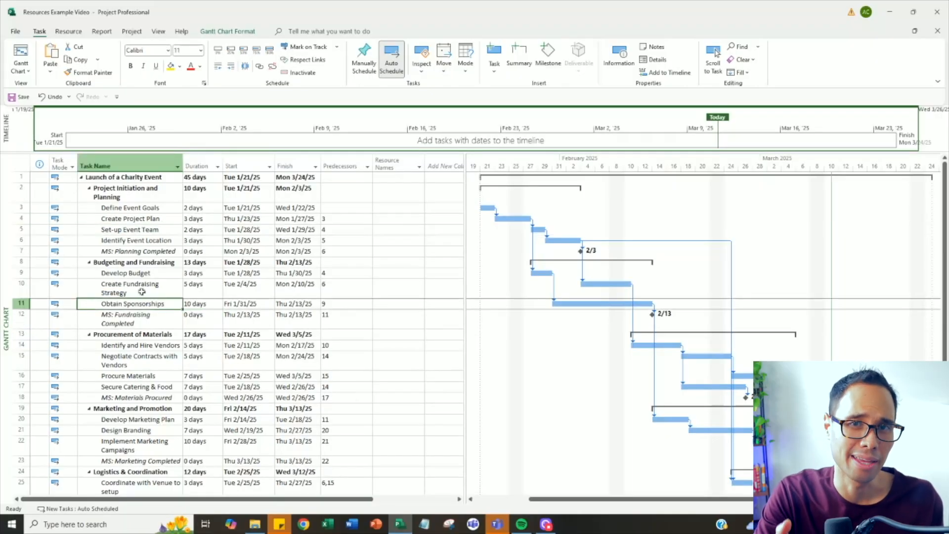
left_click(139, 231)
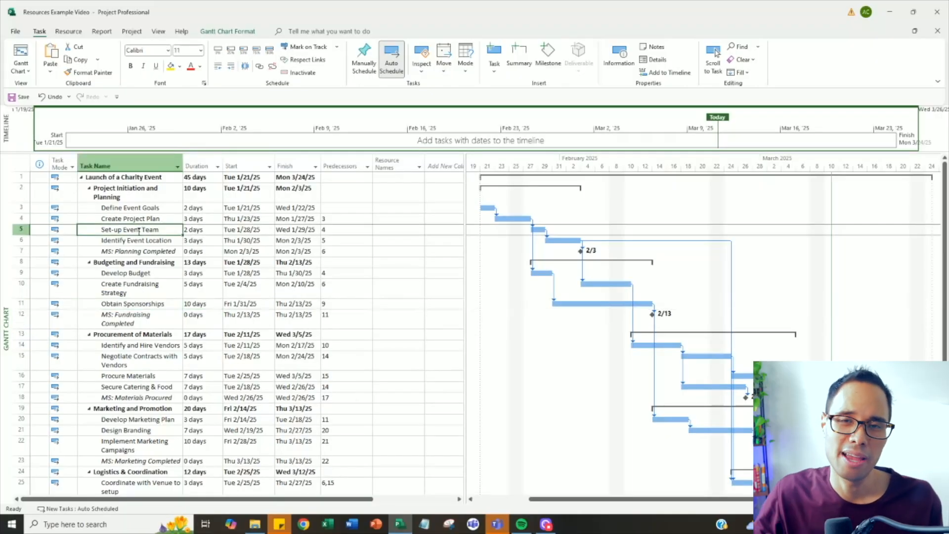
left_click_drag(134, 207, 132, 230)
left_click(241, 242)
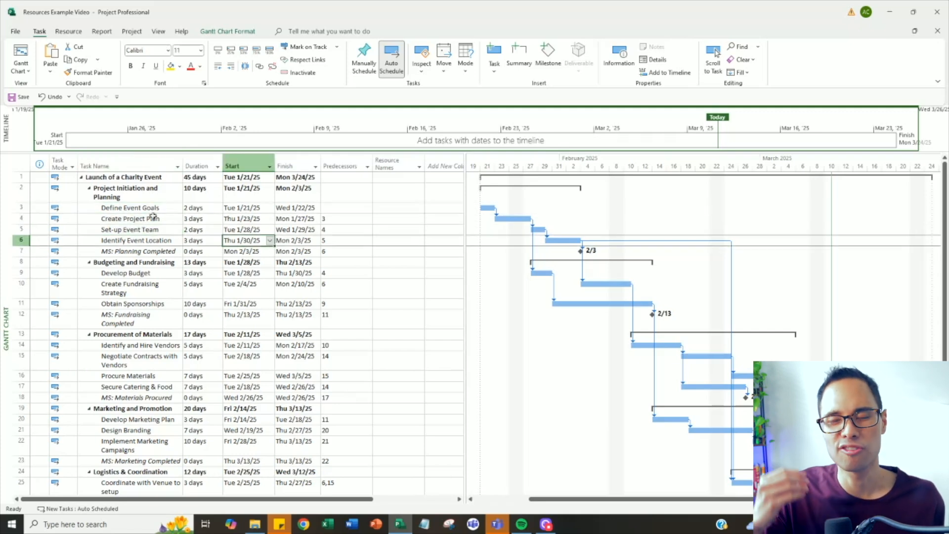
left_click(20, 195)
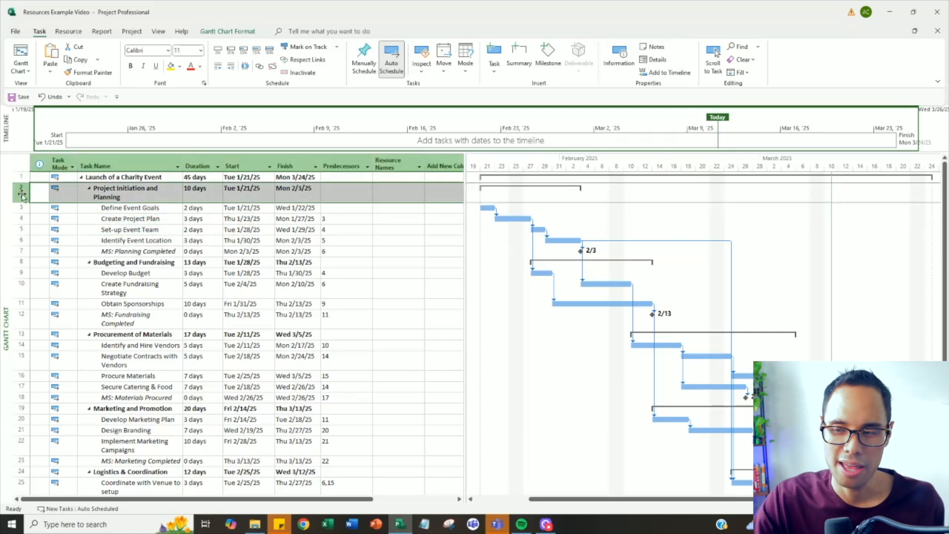
left_click_drag(147, 208, 204, 240)
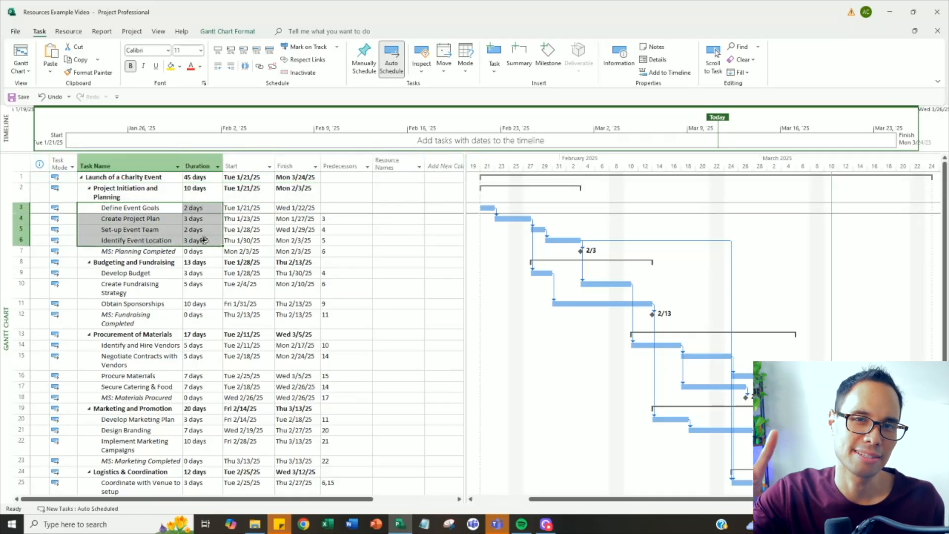
Review the tasks under the Budgeting and Fundraising and Procurement of Materials phases.
left_click(144, 267)
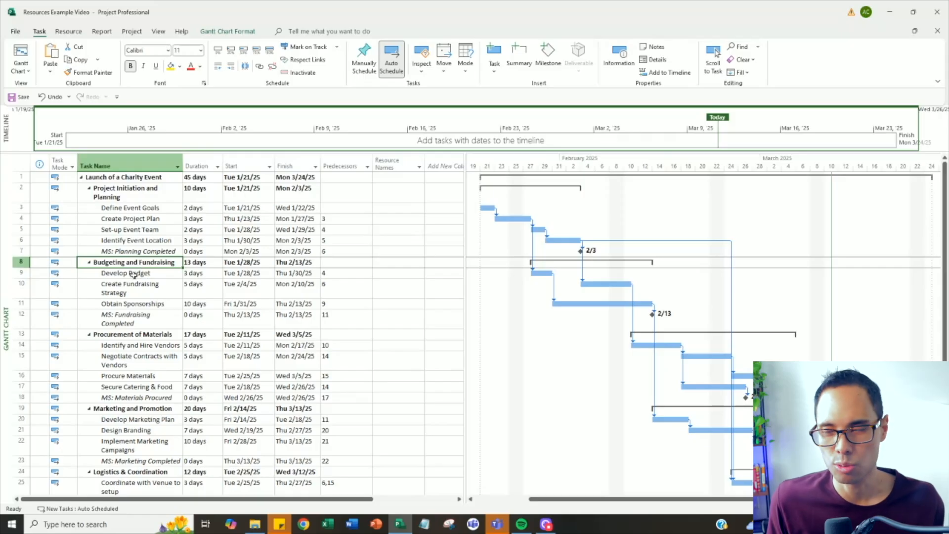
left_click(135, 275)
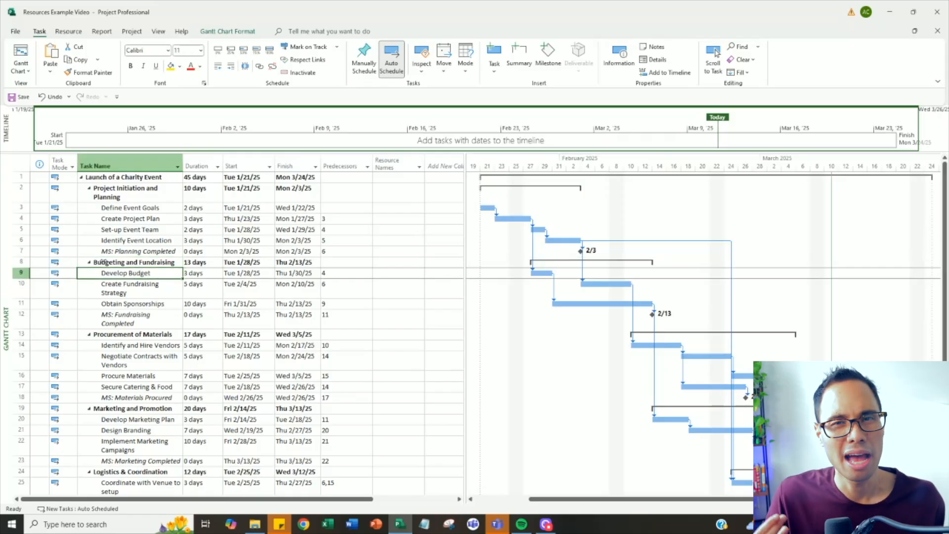
left_click_drag(114, 272, 120, 306)
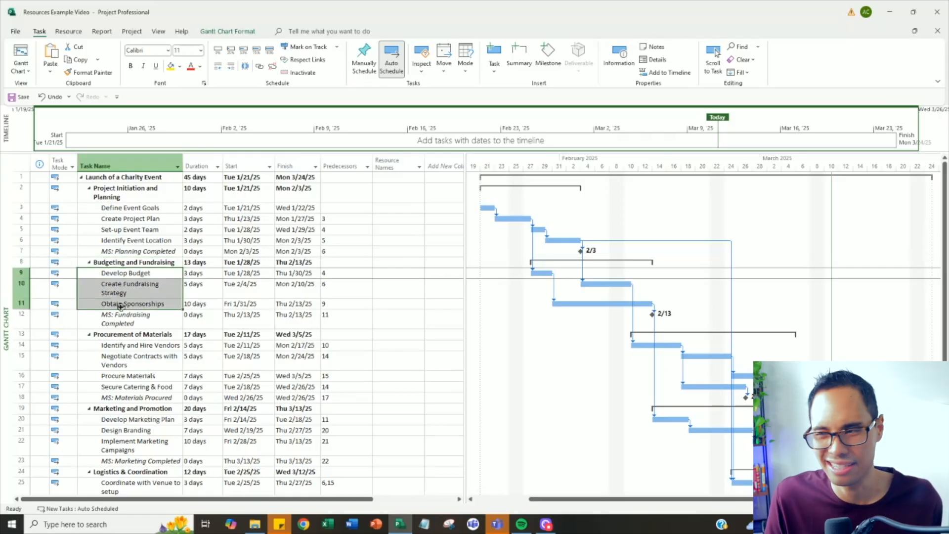
scroll(170, 305, "down", 2)
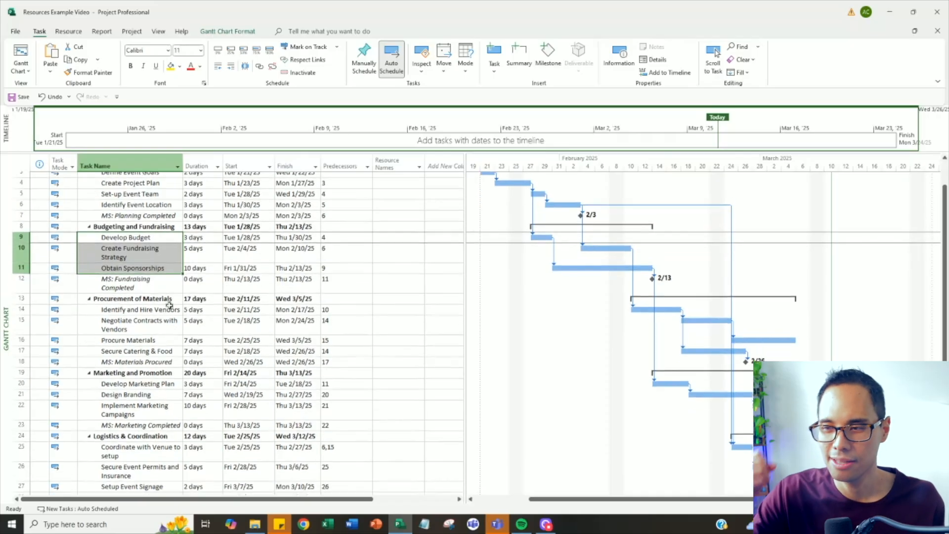
left_click(176, 293)
scroll(150, 270, "down", 1)
left_click(141, 238)
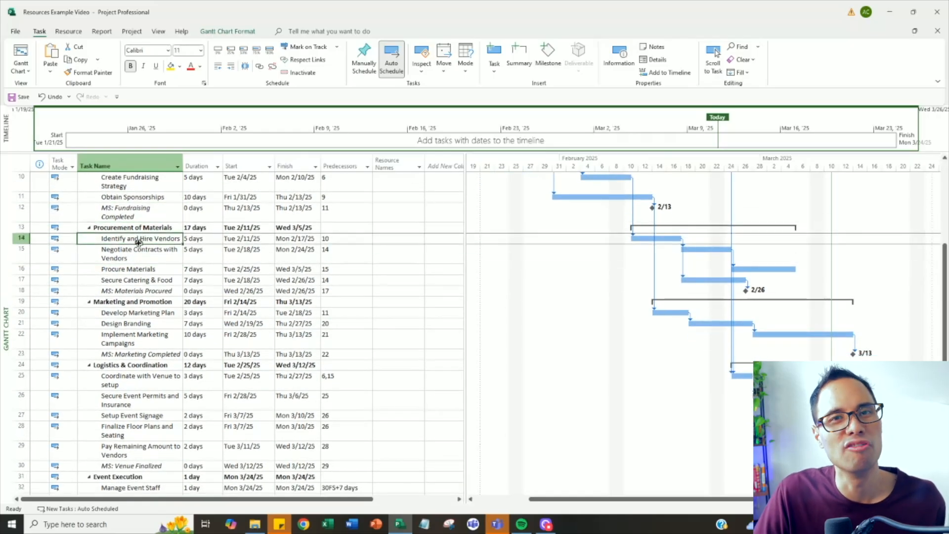
left_click_drag(135, 244, 134, 248)
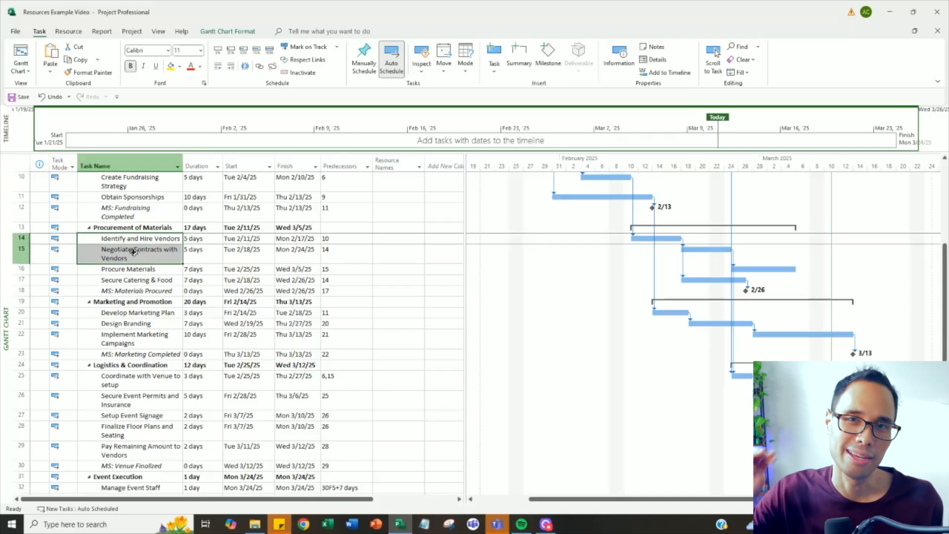
left_click_drag(133, 264, 135, 282)
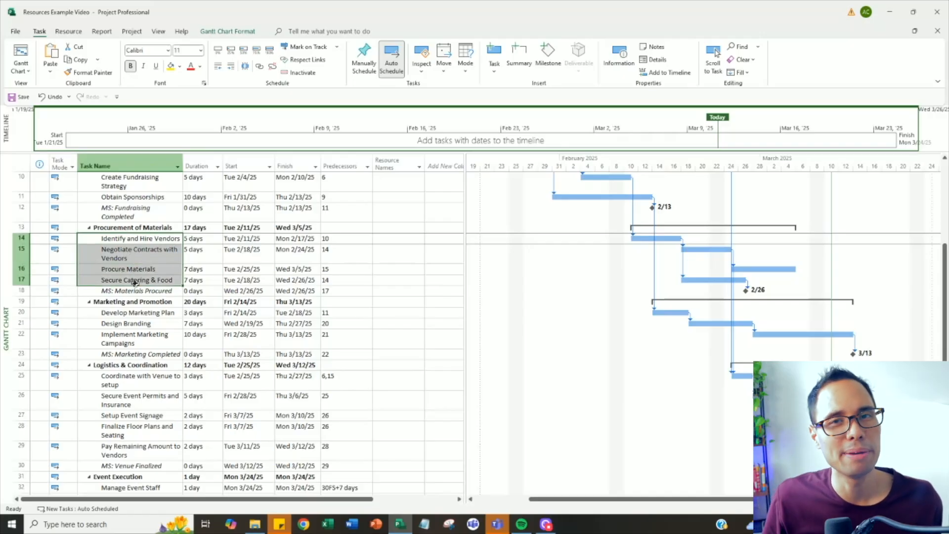
scroll(151, 296, "down", 1)
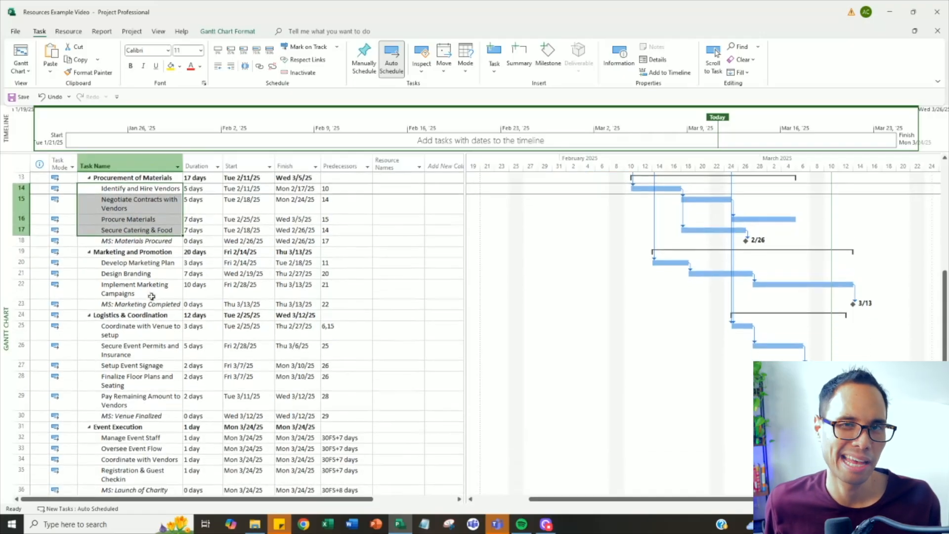
Review the tasks under the Marketing and Promotion and Logistics & Coordination phases.
left_click(140, 261)
left_click_drag(140, 263, 144, 282)
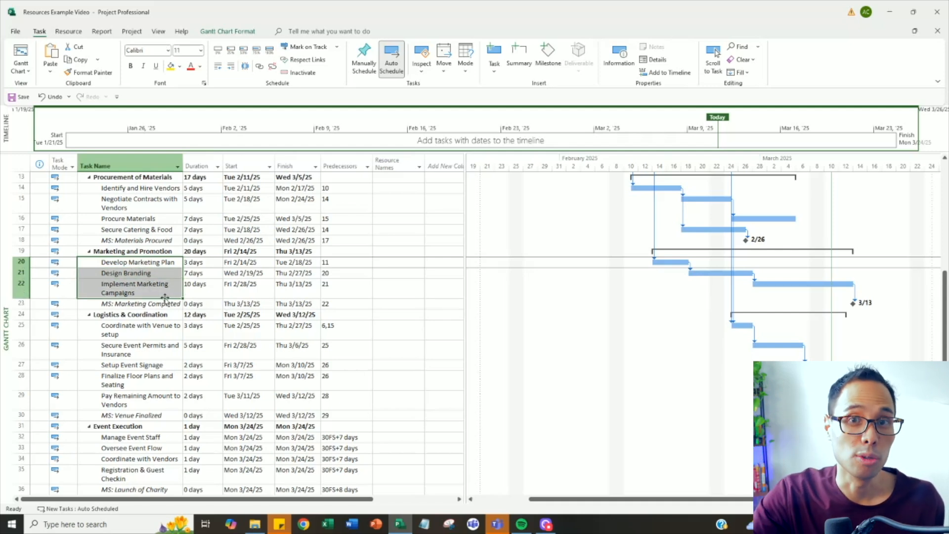
scroll(165, 297, "down", 1)
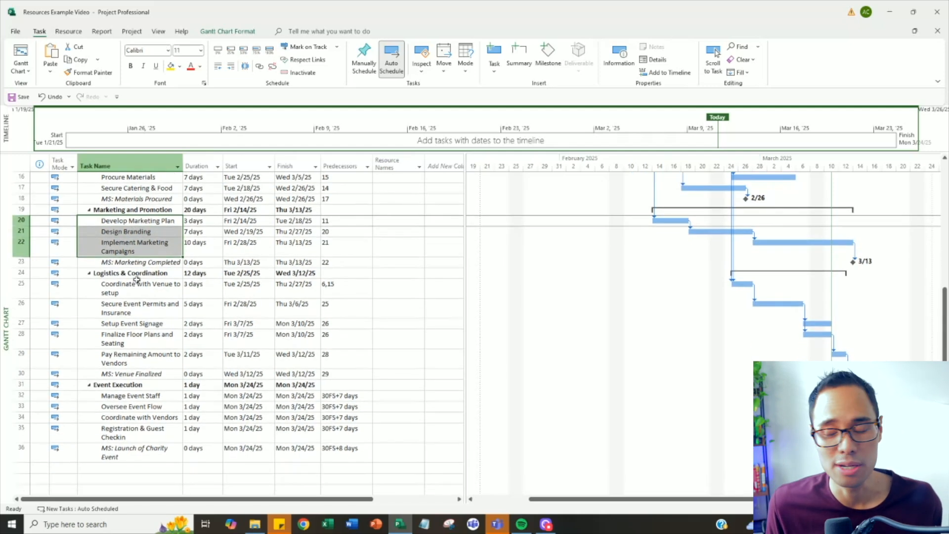
left_click(129, 276)
left_click_drag(129, 277, 147, 354)
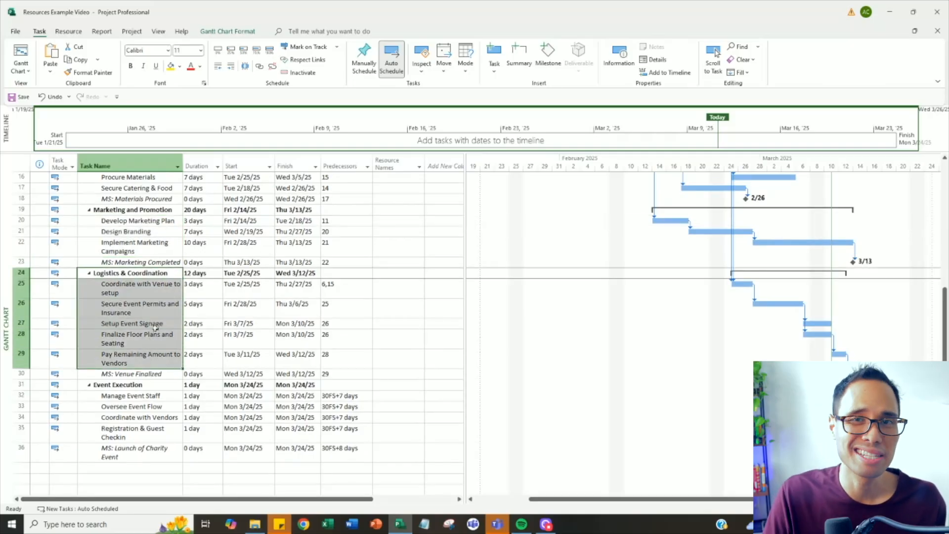
Widen the Task Name column so the long Logistics & Coordination task names fit on one line.
left_click(163, 288)
left_click_drag(183, 166, 213, 166)
left_click_drag(146, 275, 145, 307)
left_click(151, 329)
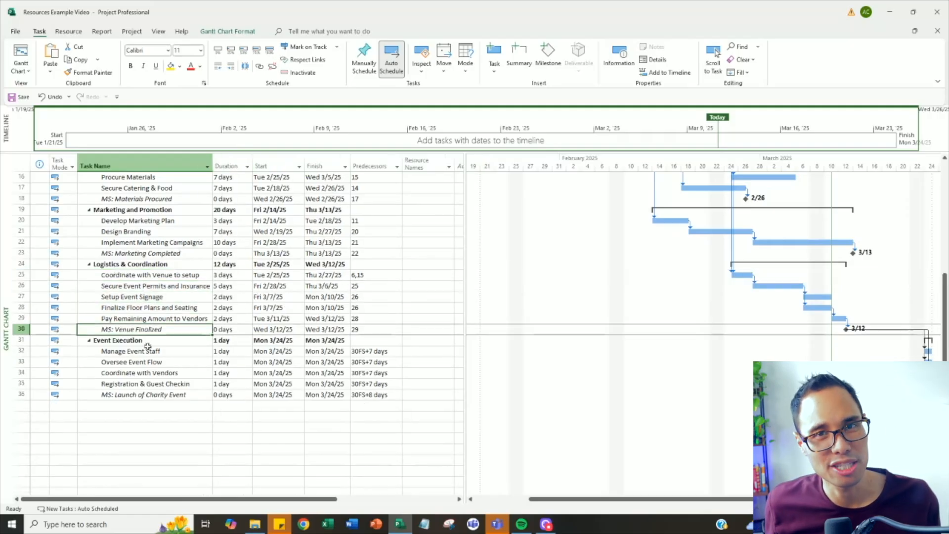
Review the Event Execution tasks and launch milestone, and examine the whole schedule in the Gantt chart.
left_click(144, 340)
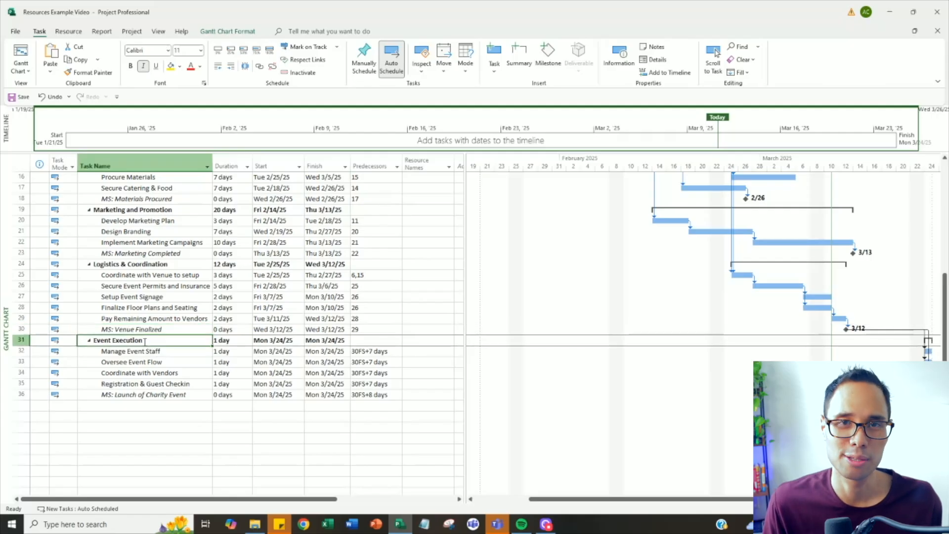
left_click(136, 352)
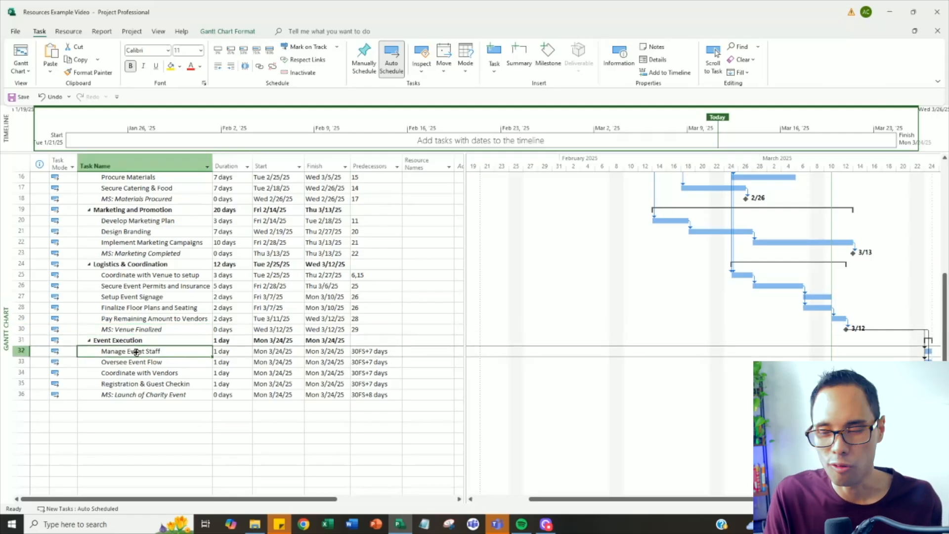
left_click(137, 362)
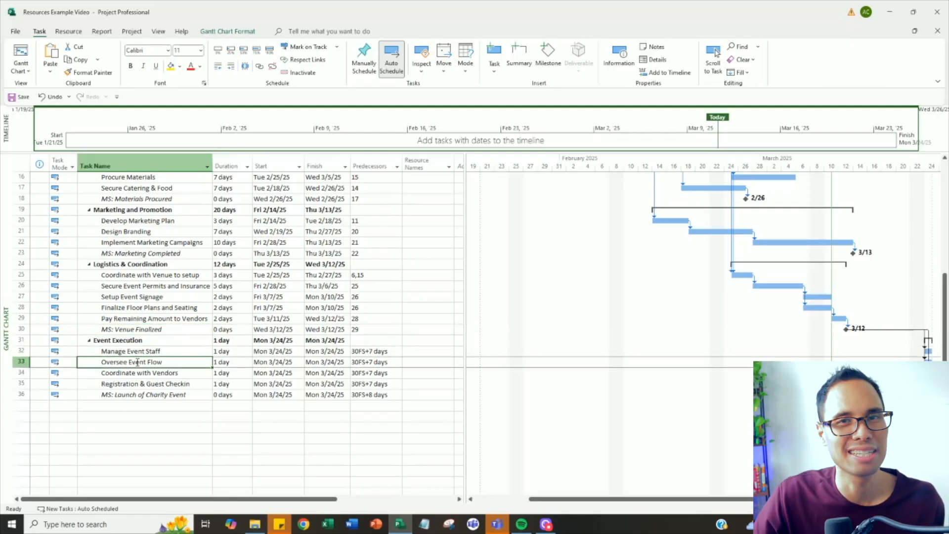
left_click(141, 374)
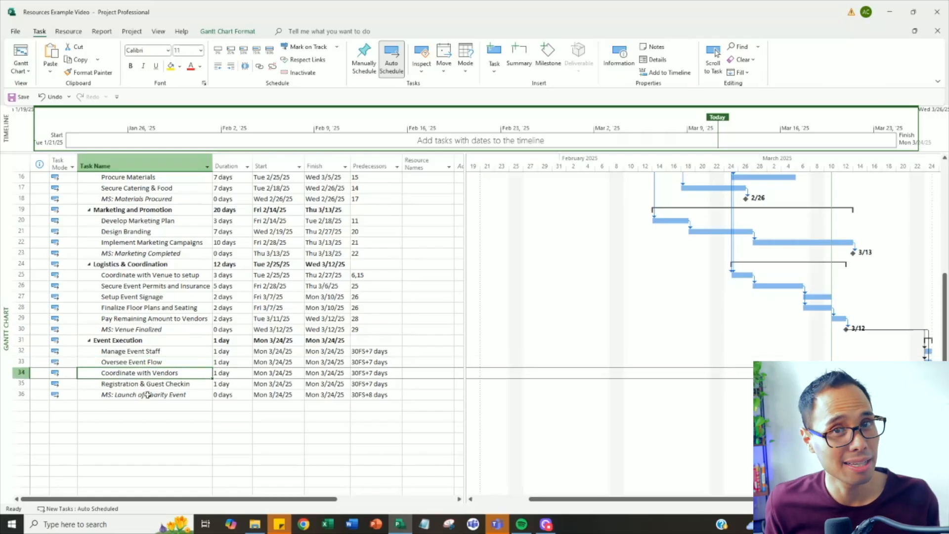
left_click(147, 395)
scroll(319, 384, "up", 5)
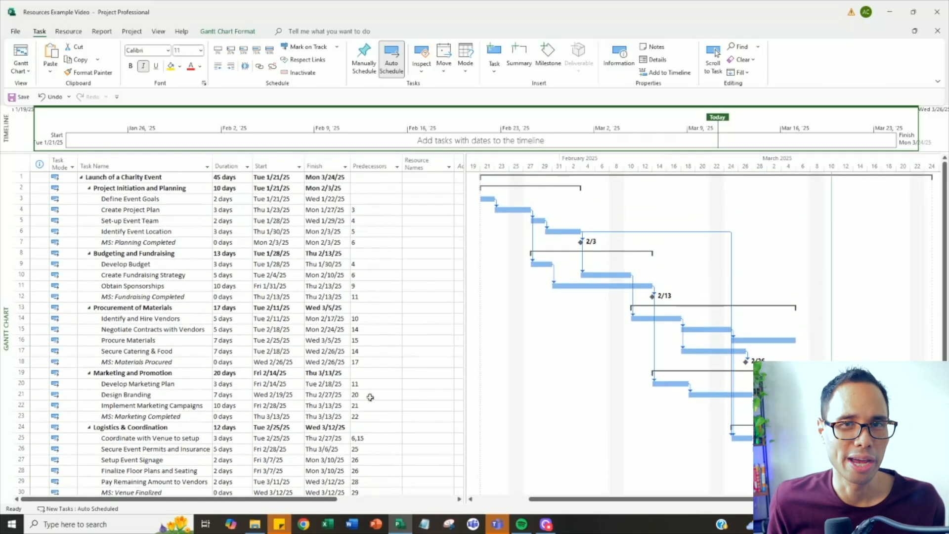
left_click_drag(612, 499, 636, 499)
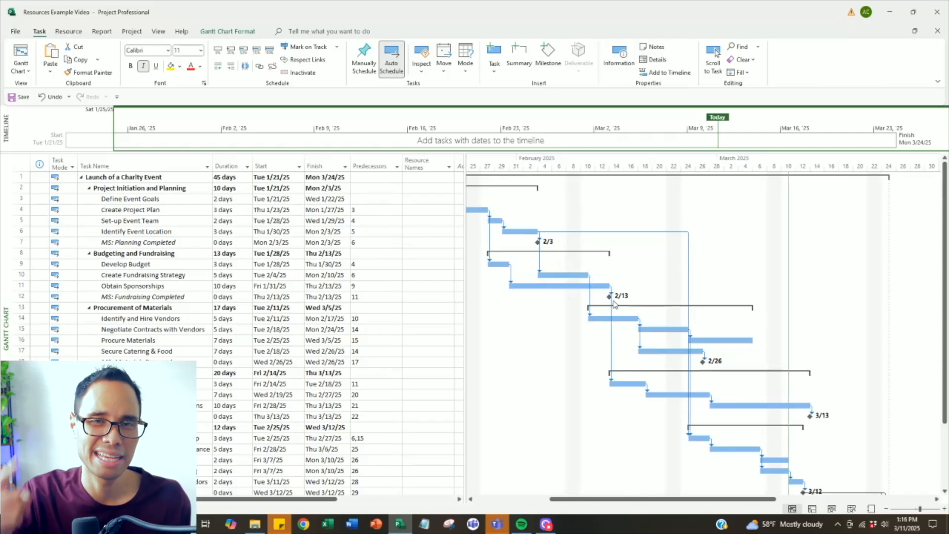
left_click_drag(945, 372, 945, 436)
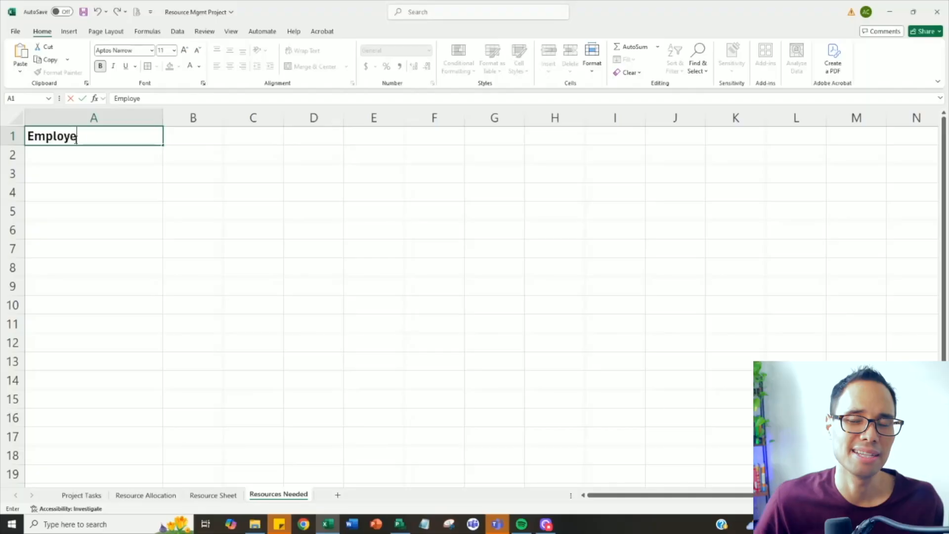
Switch to the Resources Needed sheet in Excel and enter the headers Employees in A1 and Role in B1.
type("ee")
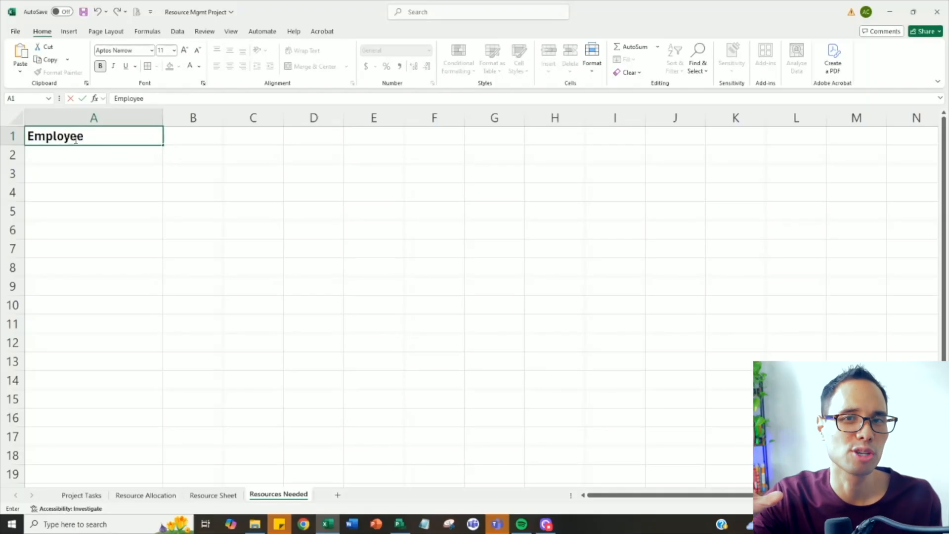
type("s")
key("Tab")
type("R")
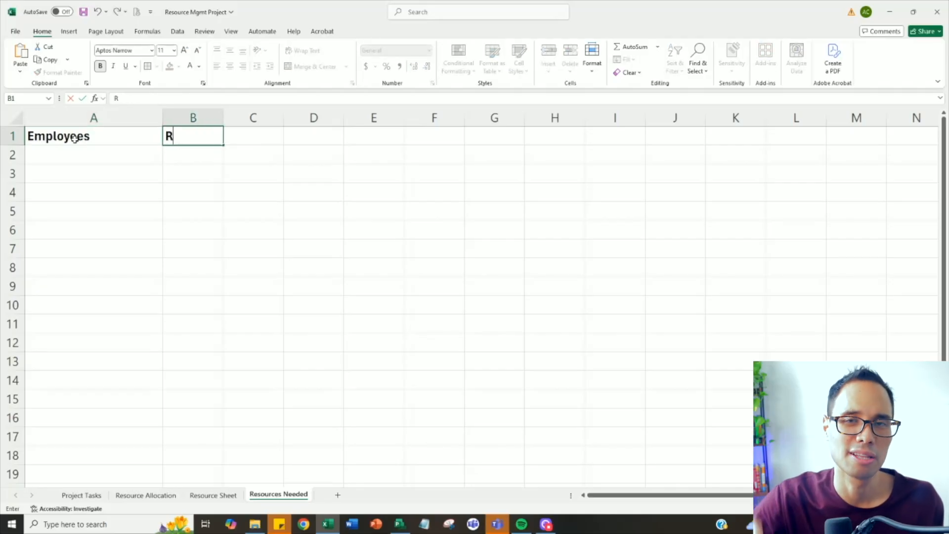
type("ole")
key("Return")
Add Project Manager in row 2 with the role "Manage entire project" and fit the Role column's width to it.
key("Left")
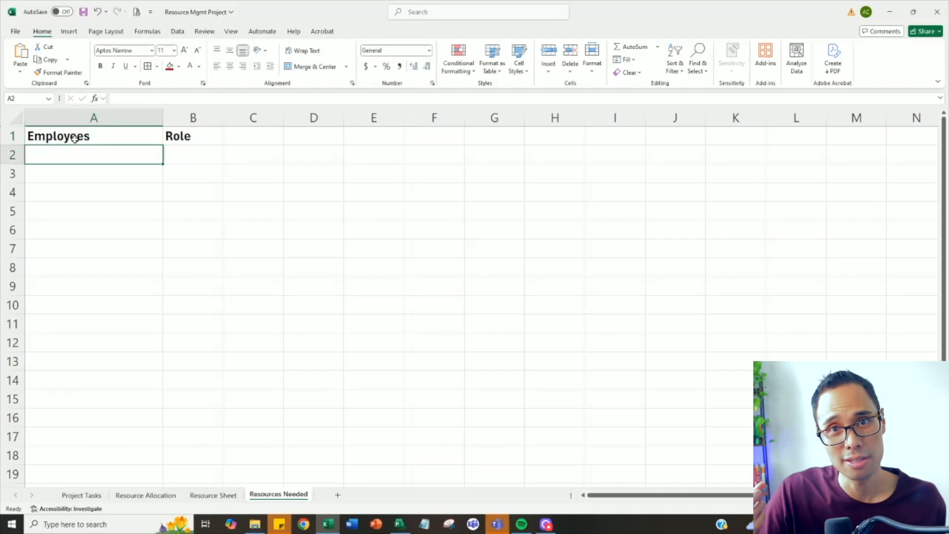
type("Project Manager")
key("Tab")
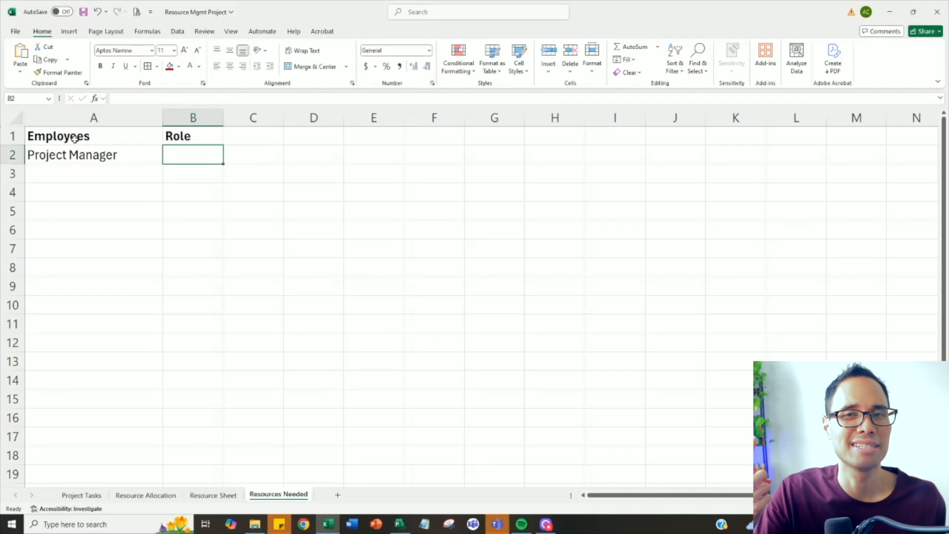
type("Manage entire project")
key("Return")
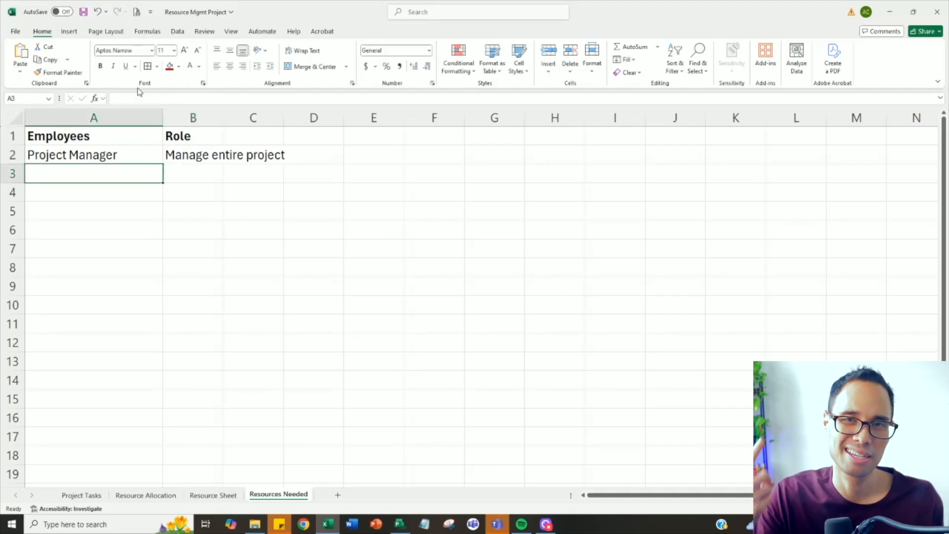
double_click(224, 113)
Add Marketing Coordinator in row 3 with the role "Oversee all marketing efforts".
type("Marketing Coordinat")
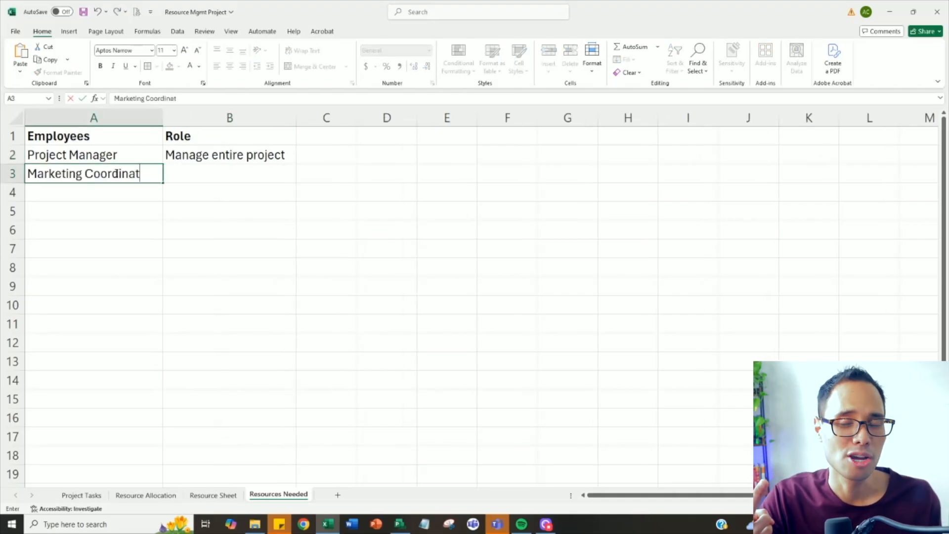
type("or")
key("Tab")
type("Oversee all marketing efforts")
key("Return")
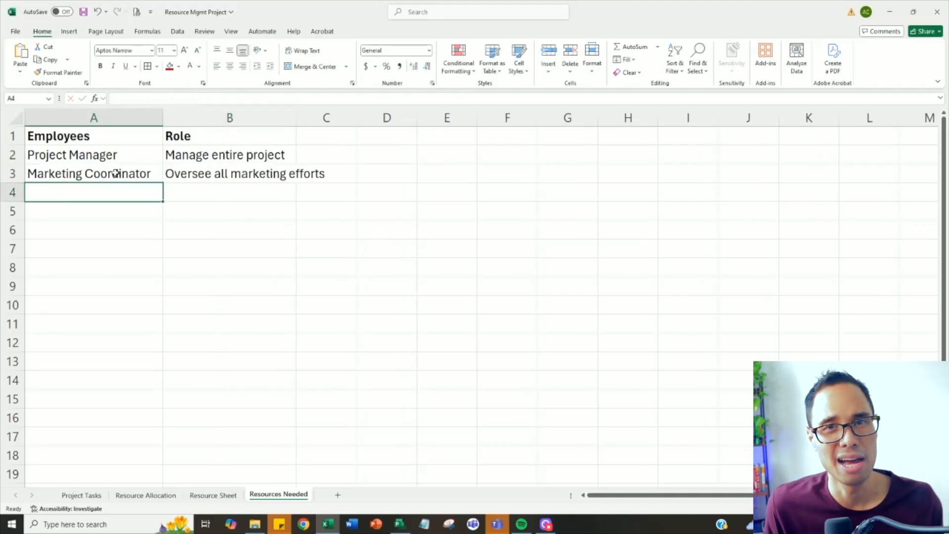
Add Vendor Manager in row 4 with the role "Negotiate contracts, procure materials, secure location for event".
type("Vendor")
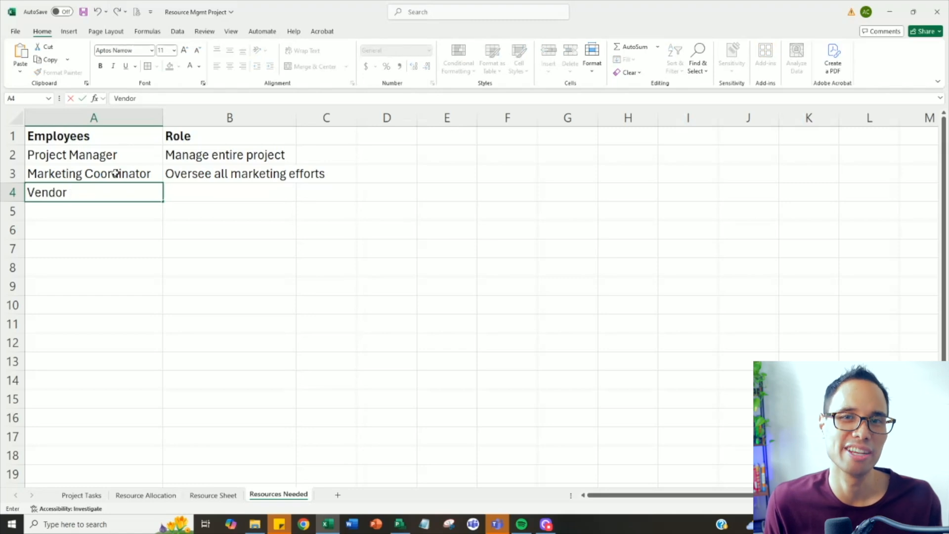
type(" Manager")
key("Tab")
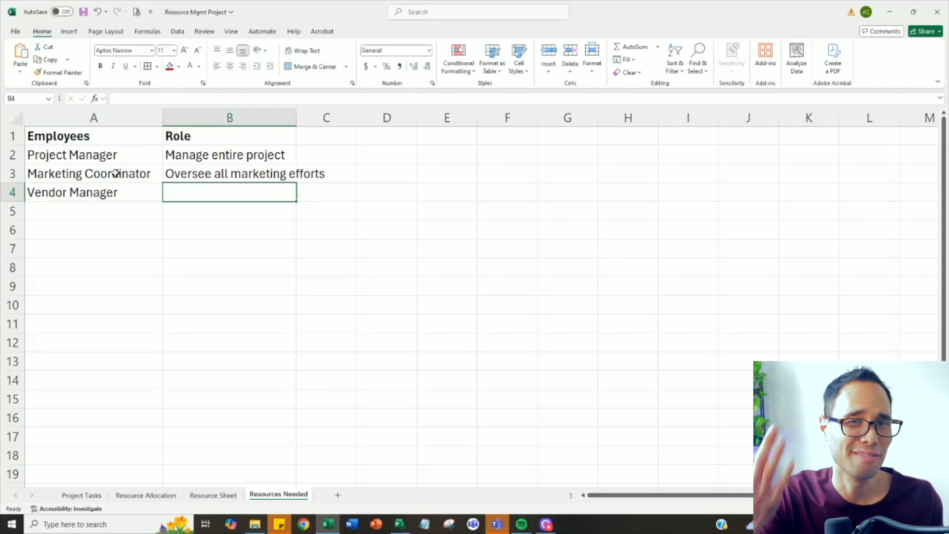
type("N")
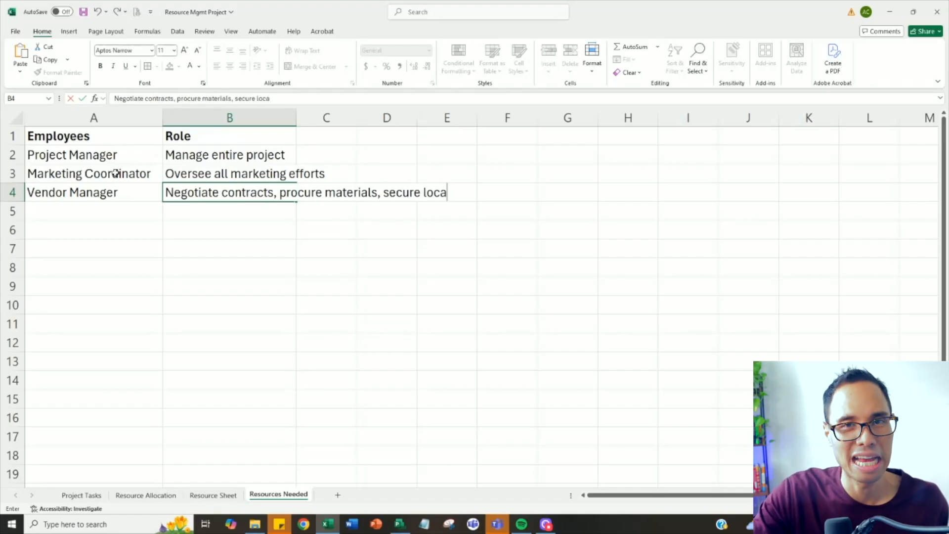
type("vent")
key("Return")
Resize the Role column to a moderate width and wrap its text so the Vendor Manager role spans two lines.
double_click(297, 118)
left_click_drag(553, 119, 396, 124)
left_click(332, 118)
left_click(315, 58)
Add Graphic Designer in row 5 with the role "Design branding materials".
left_click(119, 228)
type("Graphic Designer")
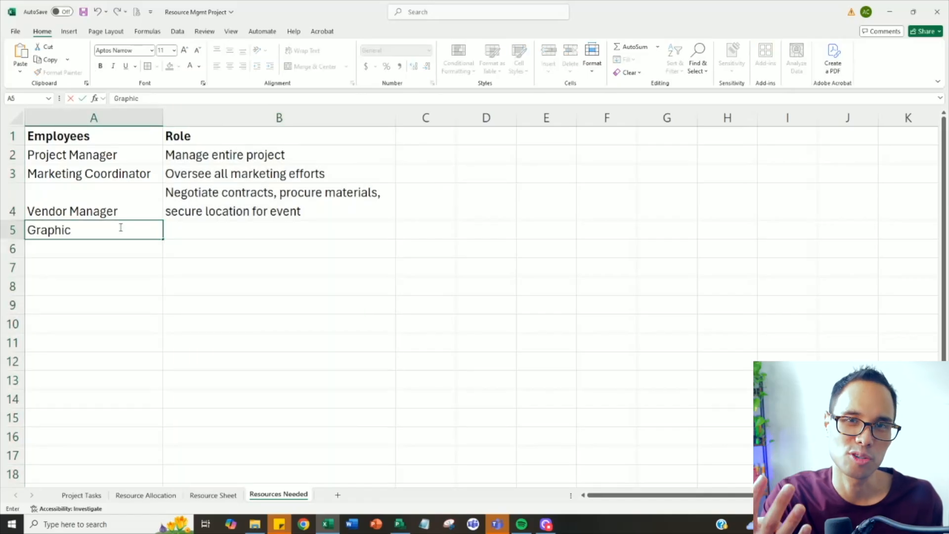
key("Tab")
type("Design branding materials")
key("Return")
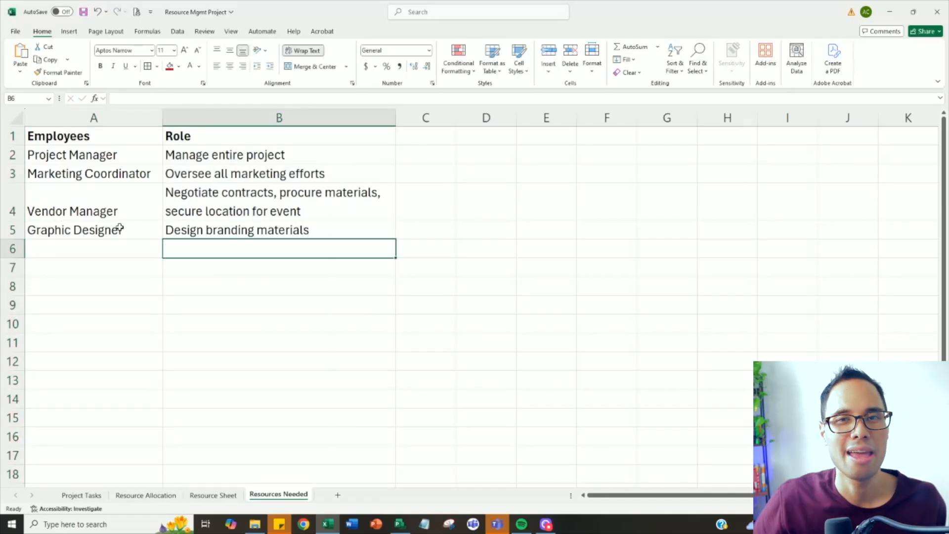
Add Volunteers in row 6 with the role "Help on day of event".
type("Volunteers")
key("Tab")
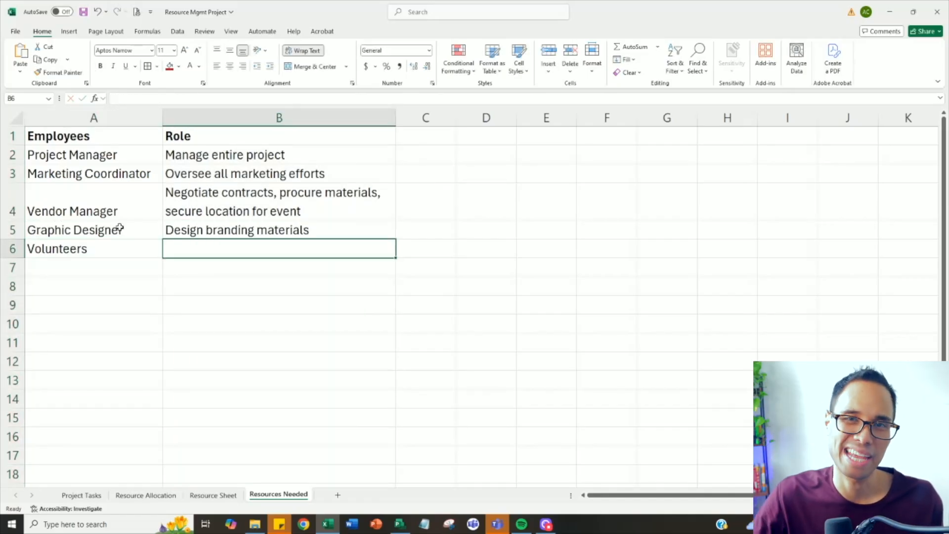
type("Help on day of event")
key("Return")
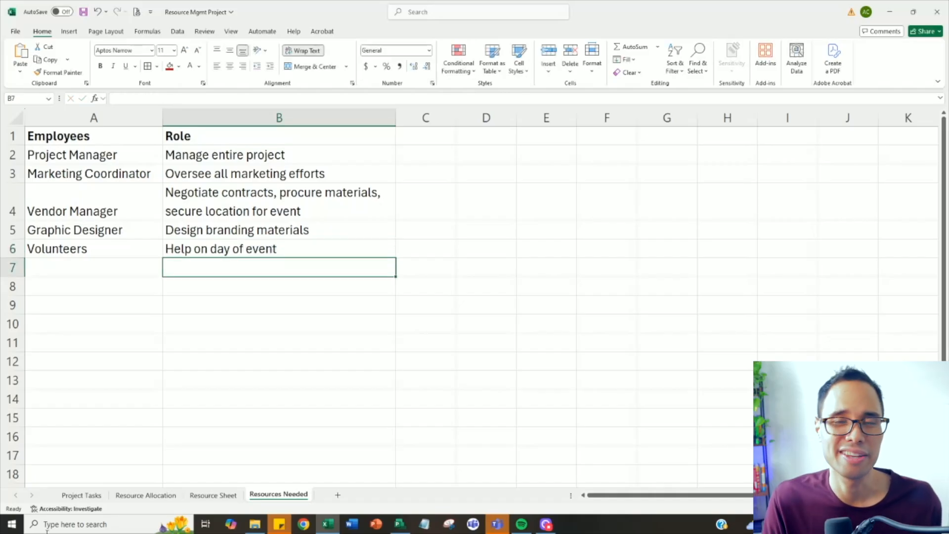
Apply borders to the employee table A1:B6 and format its header row with a red fill and white text.
left_click(148, 66)
left_click_drag(257, 247, 197, 136)
left_click(170, 66)
left_click(190, 66)
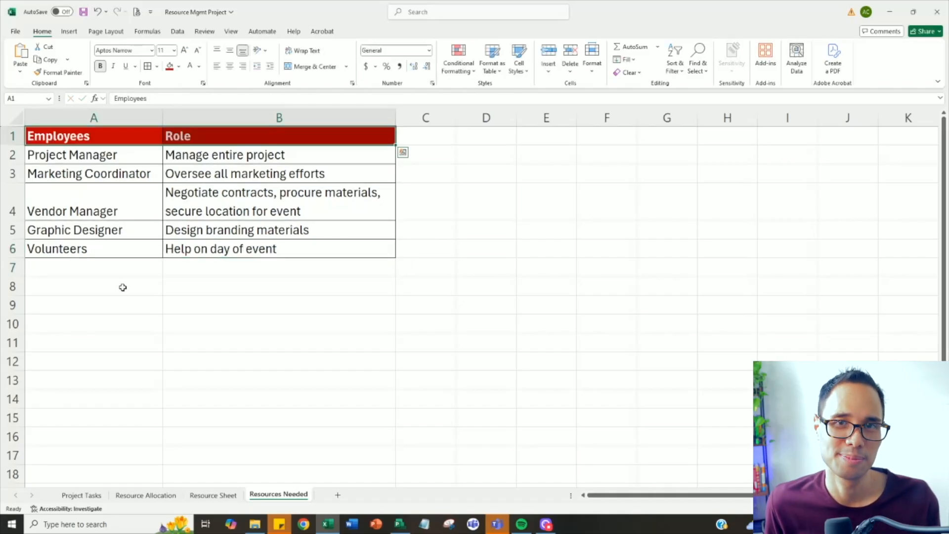
Start a Materials list in A8 and enter Decorations, Event Signage and Printed Fliers below it.
left_click(110, 282)
type("Materials")
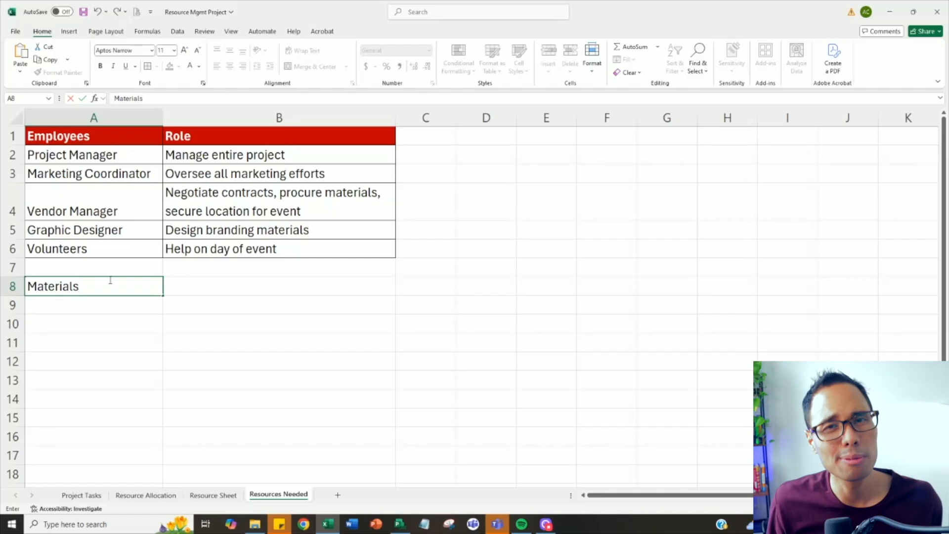
key("Return")
type("Decorations")
key("Return")
type("Event Signage")
key("Return")
type("Printed Fliers")
Copy the red header formatting from the employee table to the Materials heading in A8.
key("Up")
key("Up")
key("Up")
key("Up")
key("Up")
key("Up")
key("Up")
key("Up")
key("Up")
key("Up")
left_click(60, 73)
left_click(119, 286)
Duplicate the Materials heading into B8 and change its text to "Misc. Items".
key("ctrl+c")
left_click(210, 284)
key("ctrl+v")
type("Misc. Items")
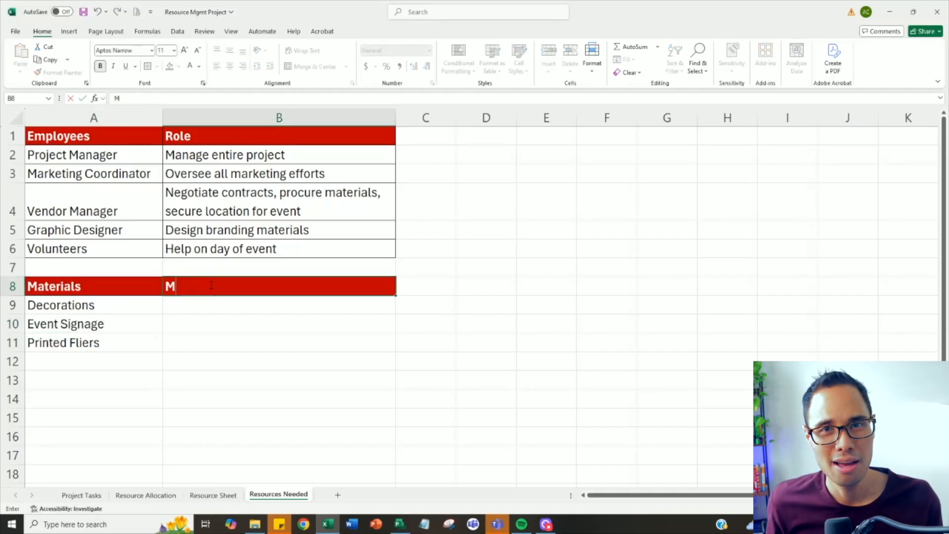
key("Return")
List Venue Rent, Audio/Video Equipment Rental, Event Permits, Insurance and Catered Food Service in B9:B13 under Misc. Items.
type("Venue Rent")
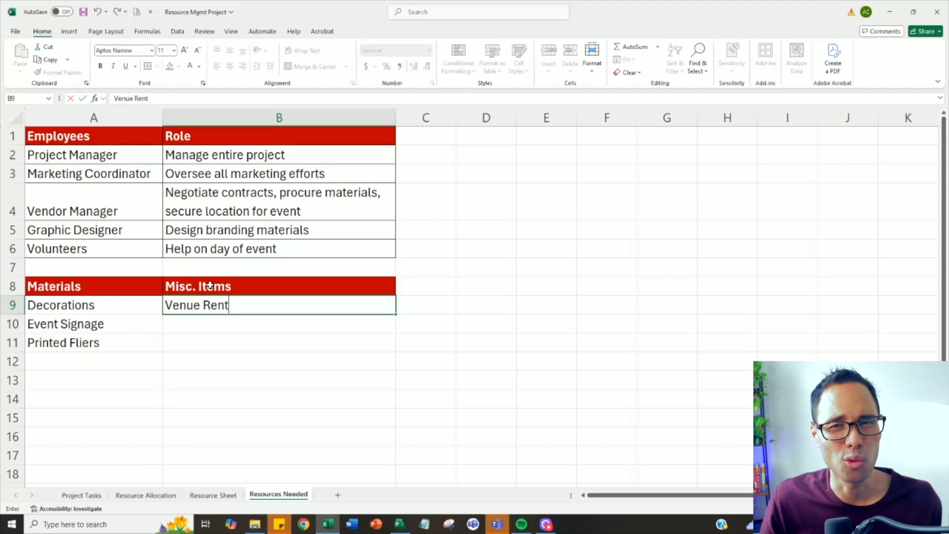
key("Return")
type("Audio/Visu")
key("BackSpace")
key("BackSpace")
type("deo Equipment Rental")
key("Return")
type("Event Permit")
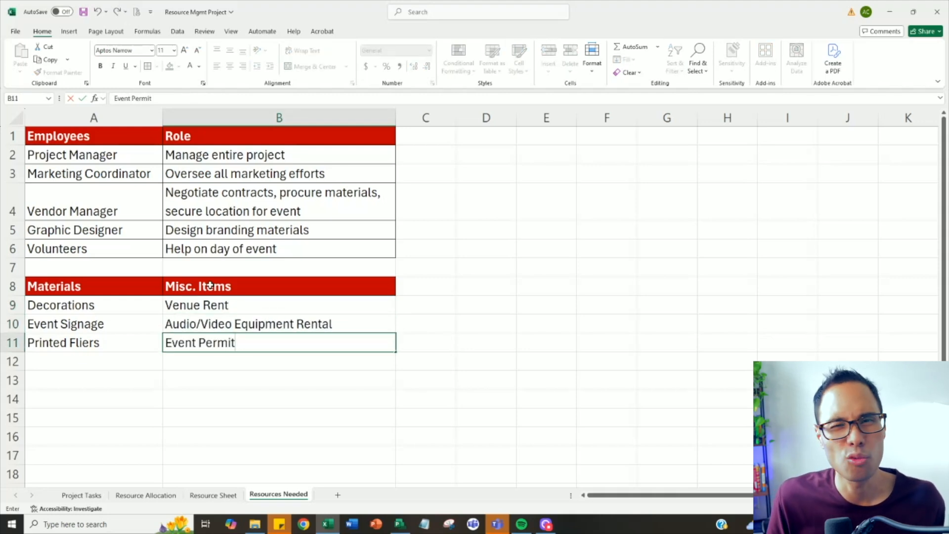
type("s")
key("Return")
type("Insurance")
key("Return")
type("Catered Food Service")
key("Return")
Apply borders to all cells of the Materials and Misc. Items table, A8:B13.
left_click_drag(238, 380, 104, 292)
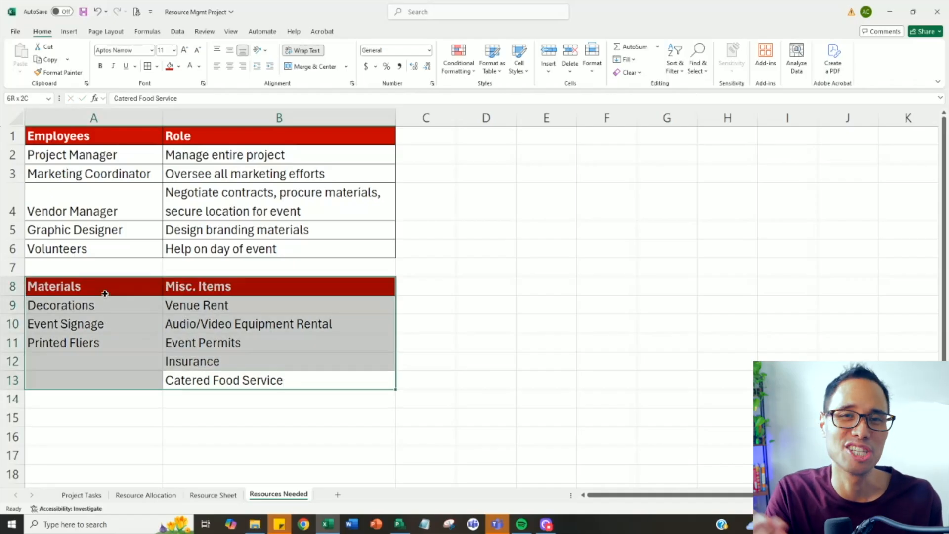
left_click(147, 66)
left_click(213, 235)
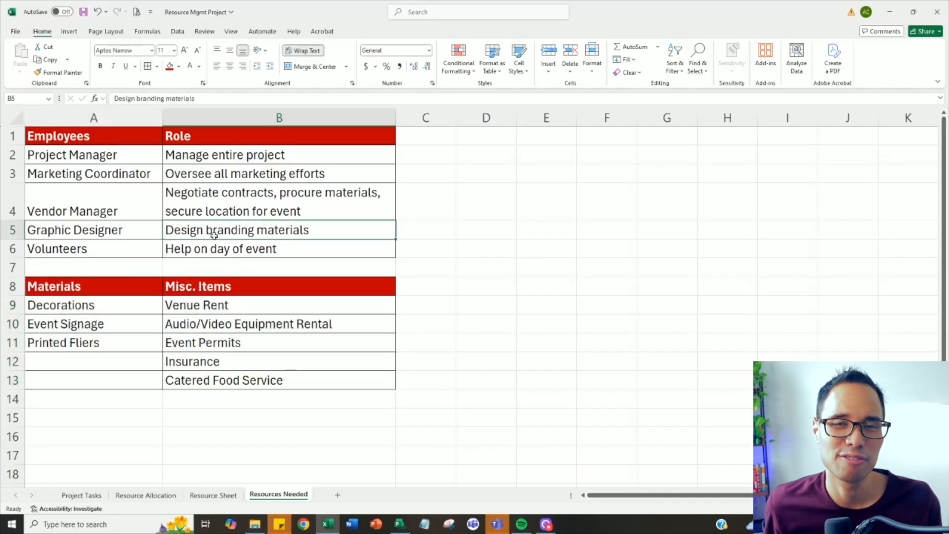
left_click(234, 306)
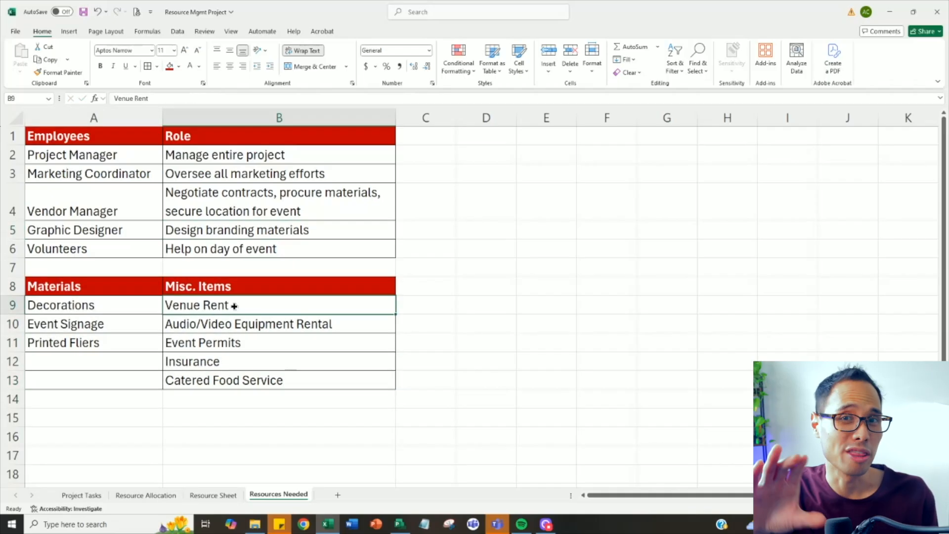
left_click_drag(244, 302, 237, 383)
left_click(278, 363)
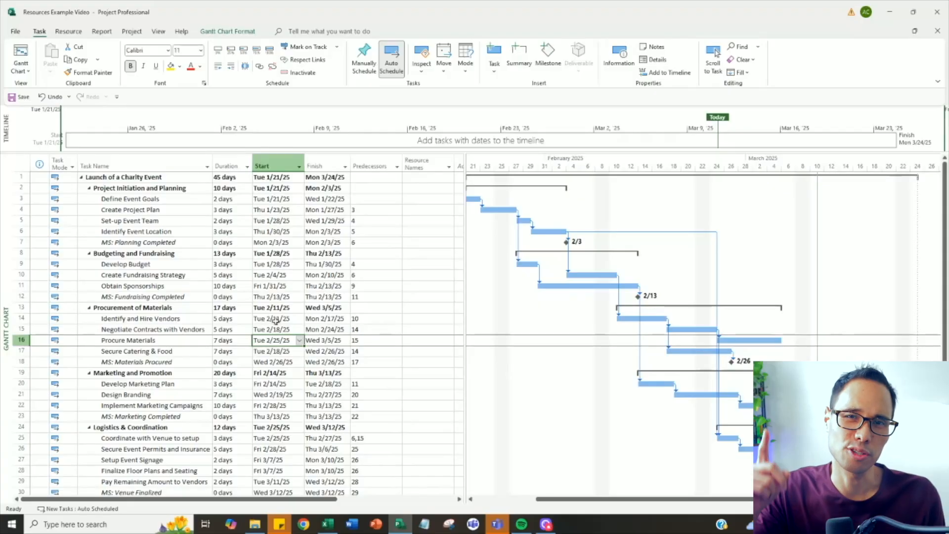
Change the charity event project's view from Gantt Chart to Resource Sheet.
left_click(198, 230)
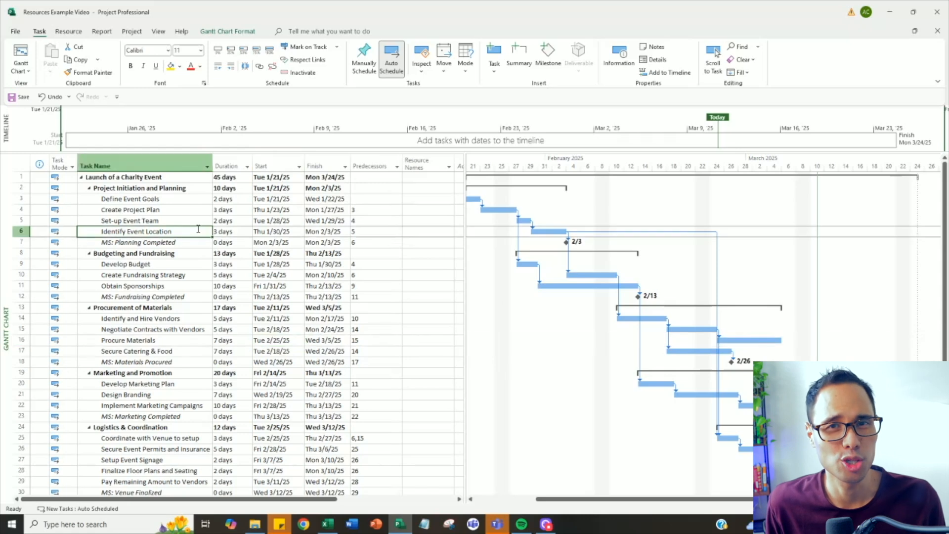
right_click(6, 296)
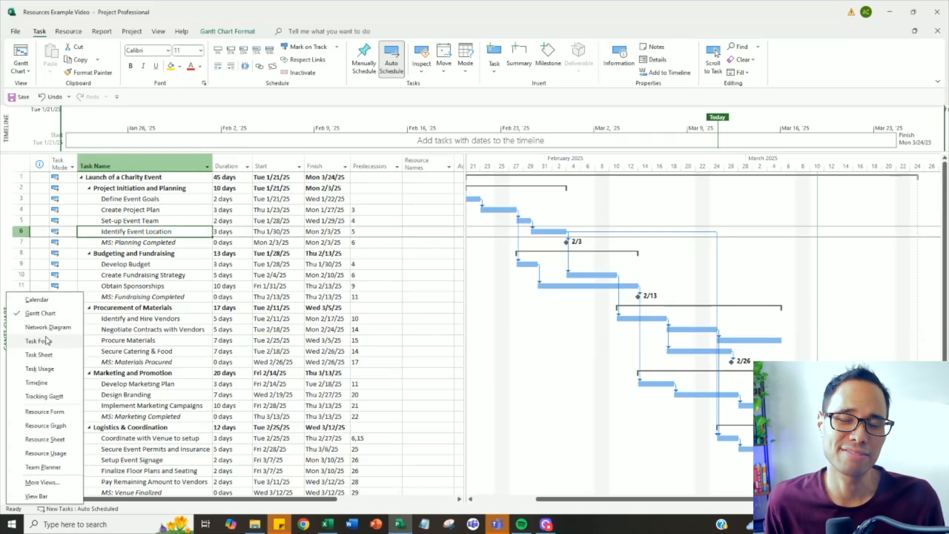
left_click(51, 441)
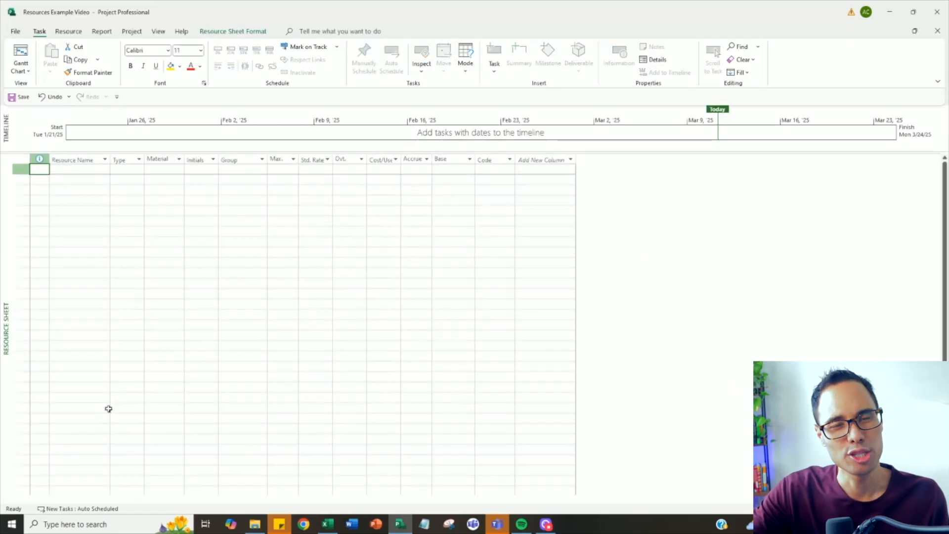
Add Project Manager as the first resource in the Resource Sheet.
left_click(118, 387)
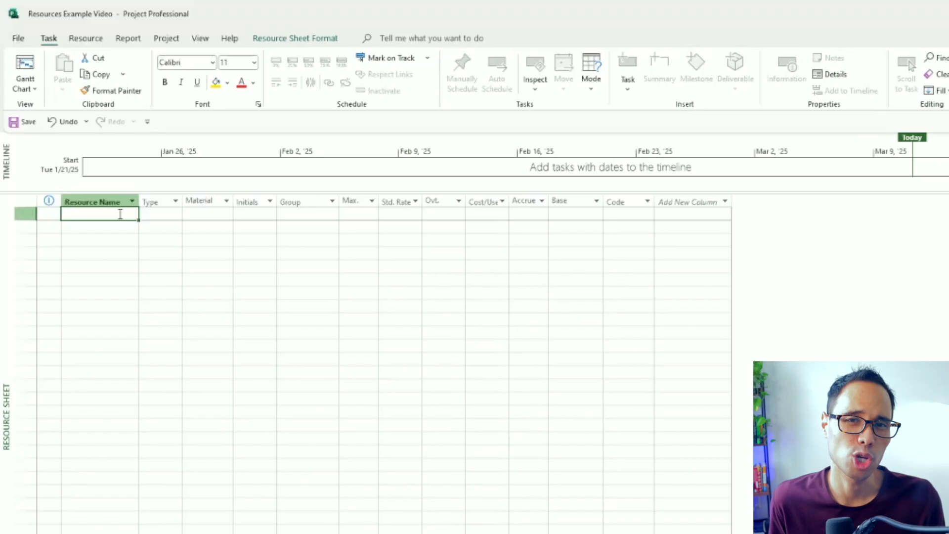
left_click(116, 240)
left_click(113, 217)
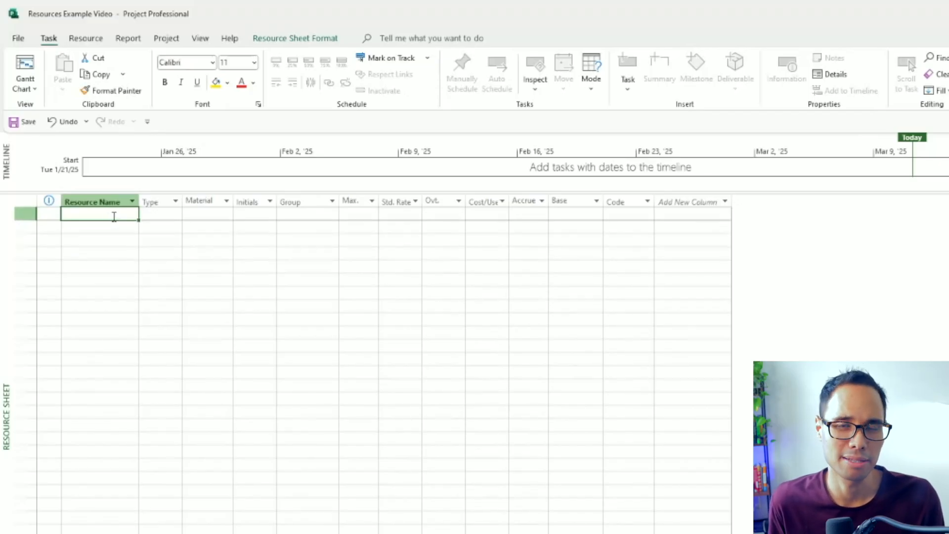
type("Projec")
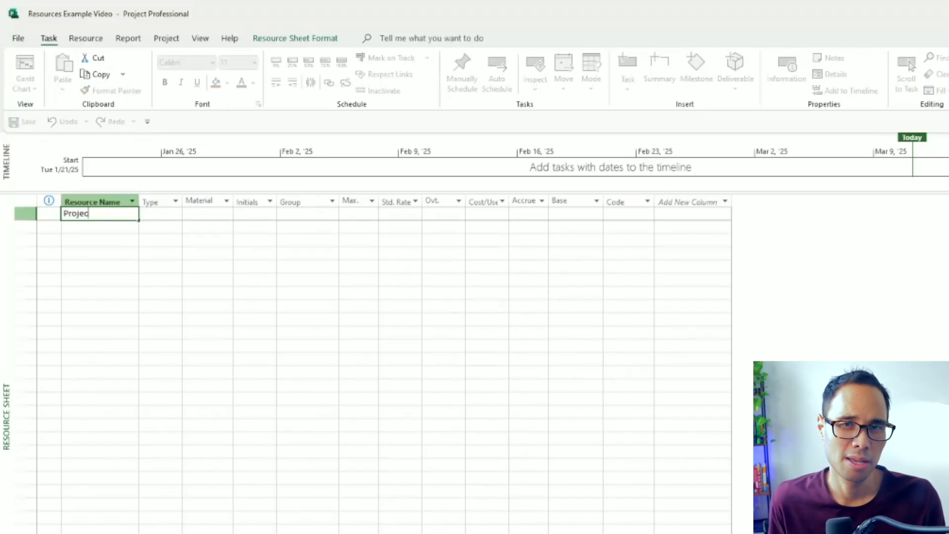
type("t Manager")
key("Tab")
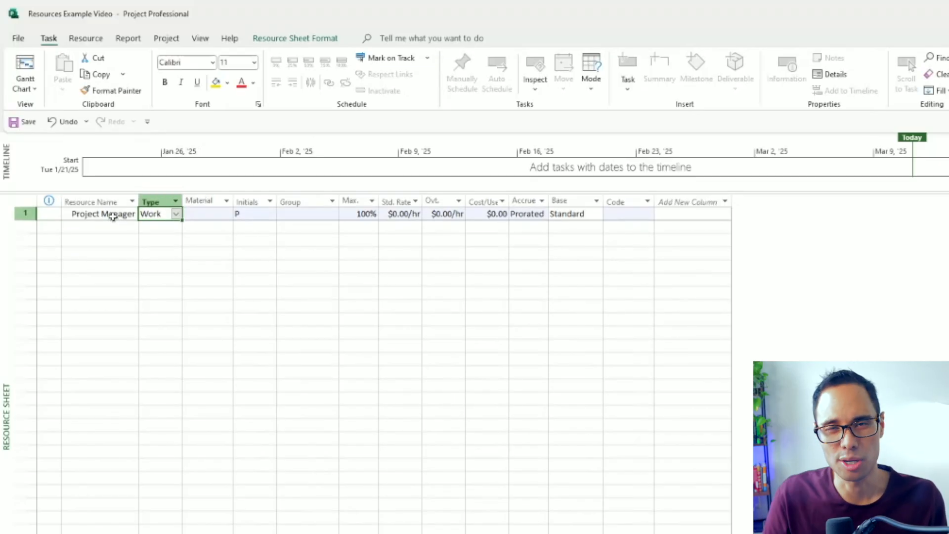
Assign the Project Manager resource to the group Employee.
left_click(227, 240)
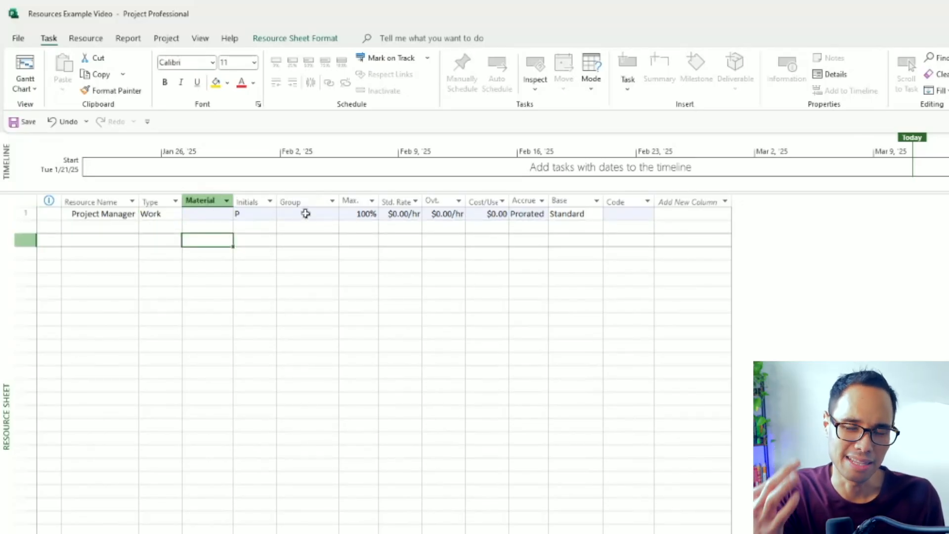
left_click(306, 213)
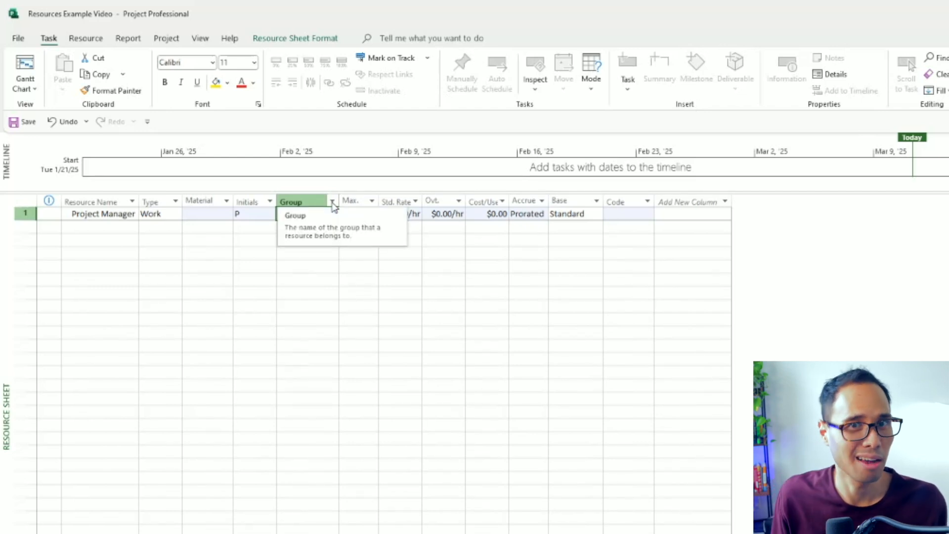
left_click(307, 240)
left_click(301, 215)
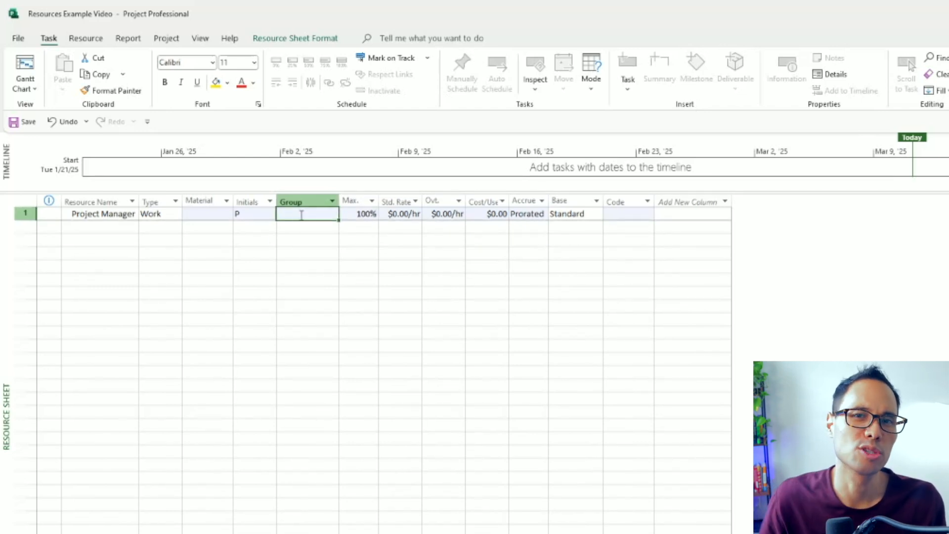
type("Employee")
key("Return")
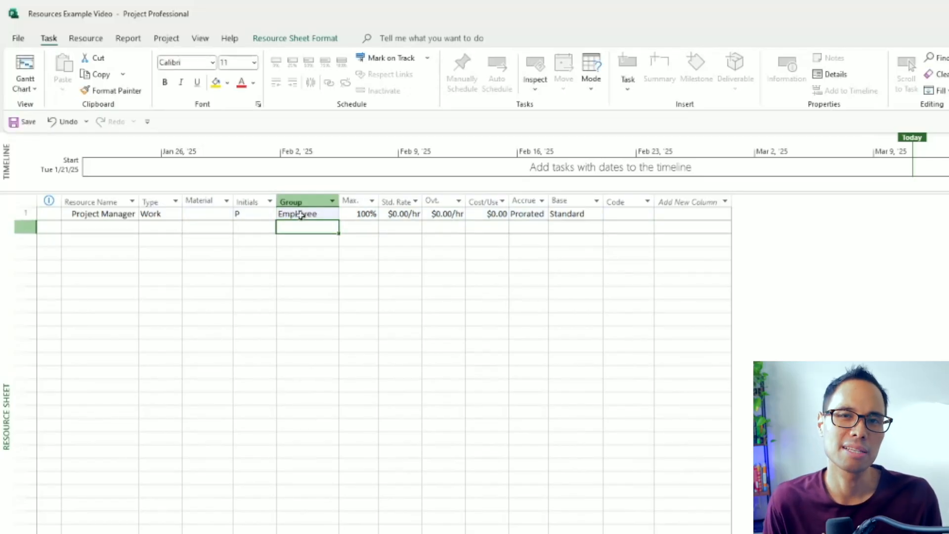
Examine the Project Manager's maximum units and standard rate, including the description of the Max. Units field.
left_click(308, 278)
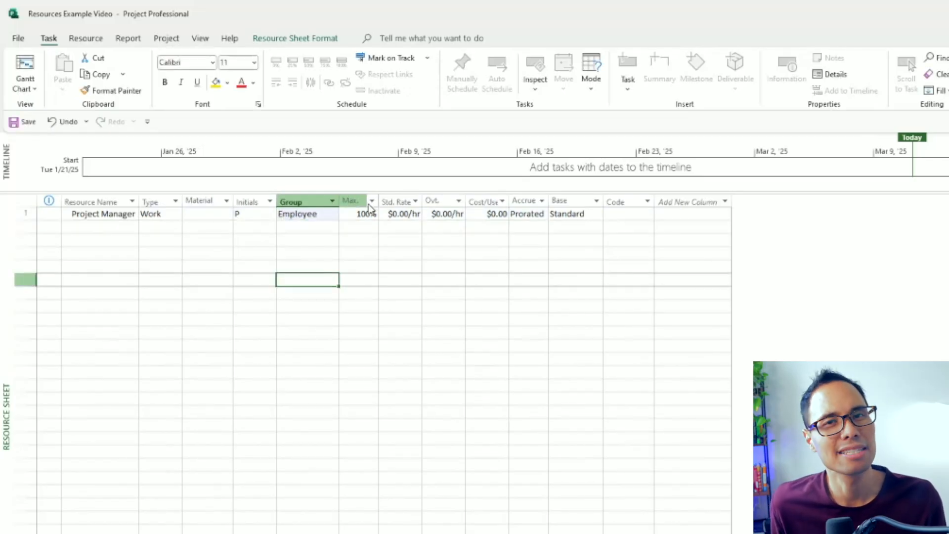
mouse_move(371, 206)
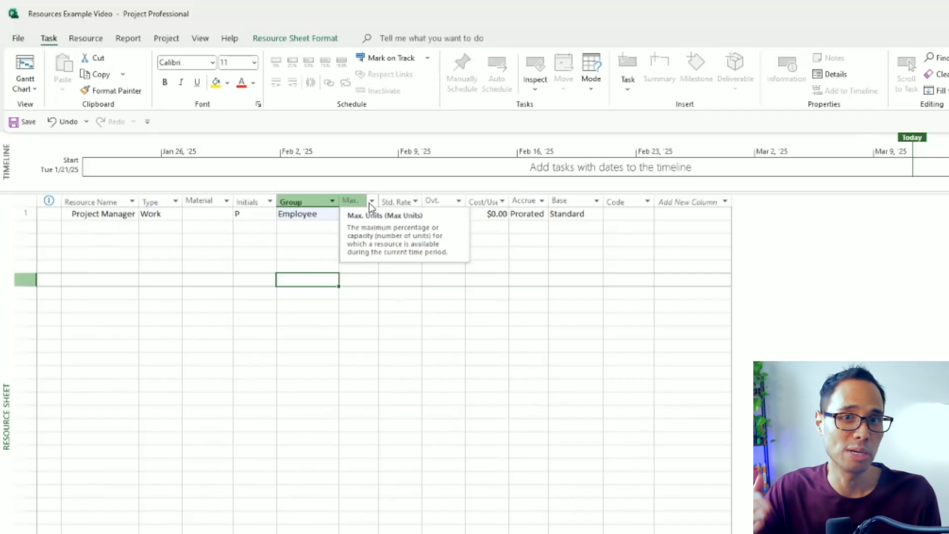
left_click(391, 274)
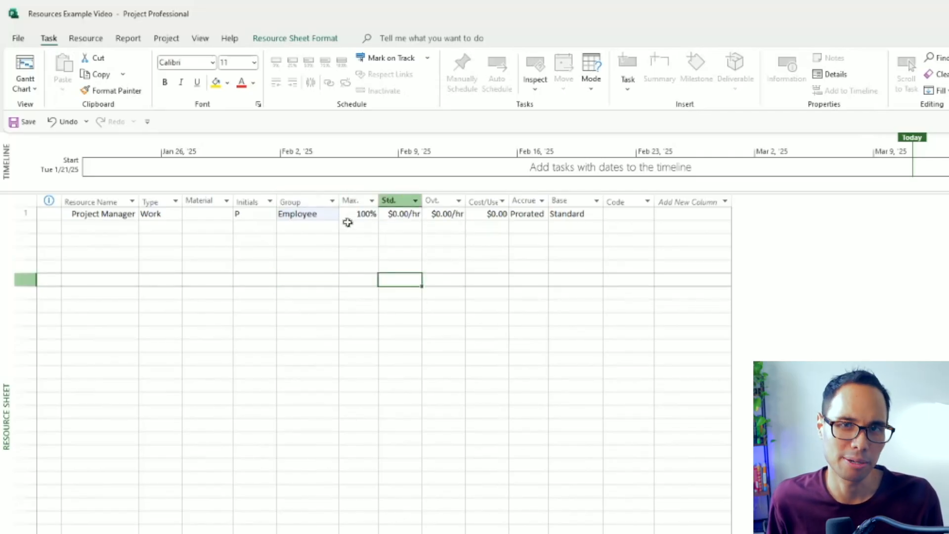
left_click(360, 214)
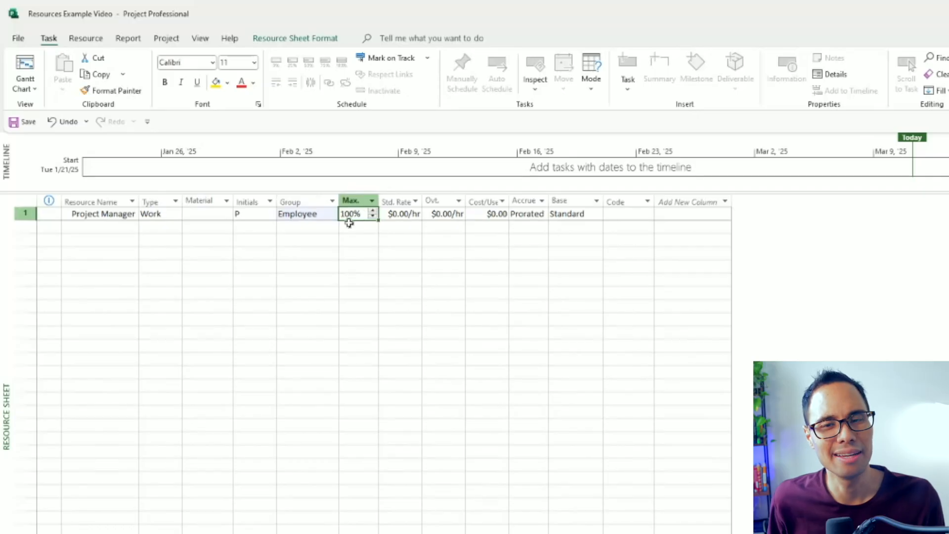
left_click(374, 267)
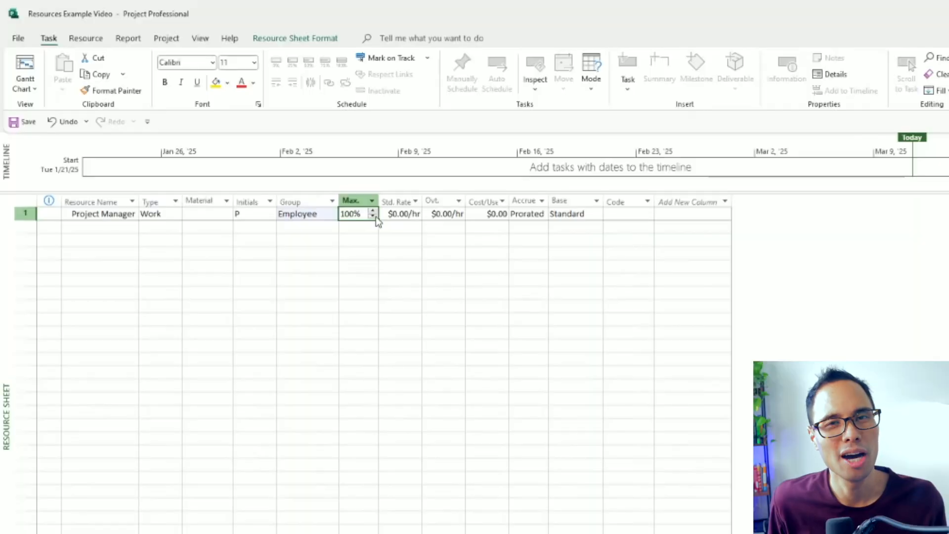
left_click(415, 239)
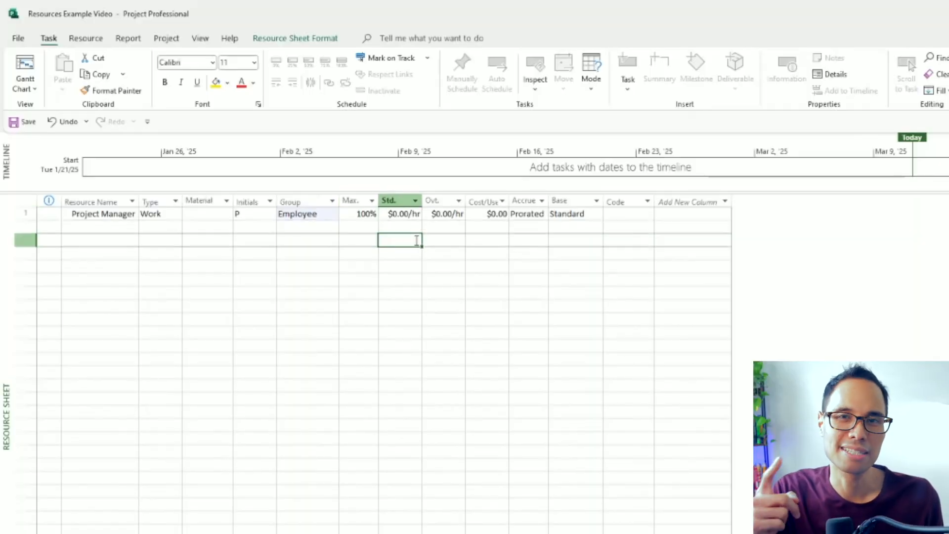
left_click(395, 266)
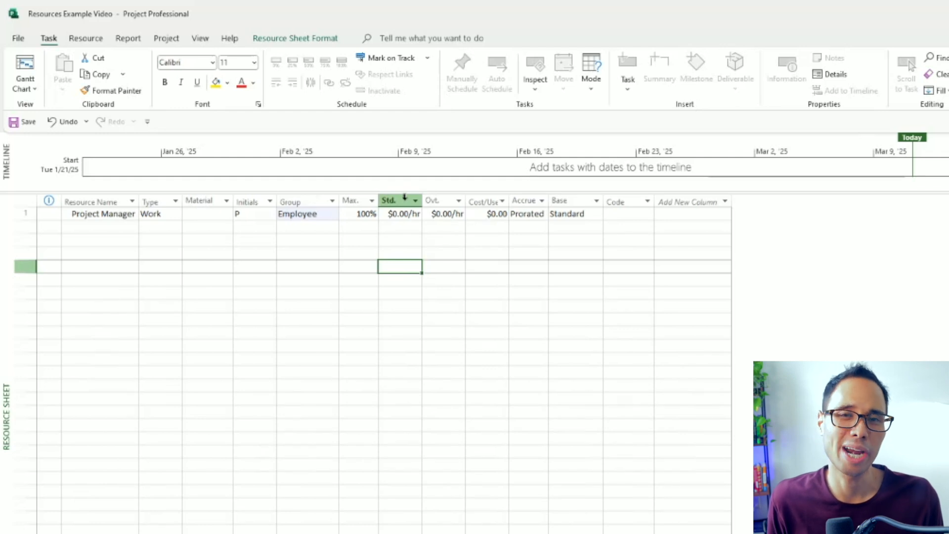
mouse_move(403, 197)
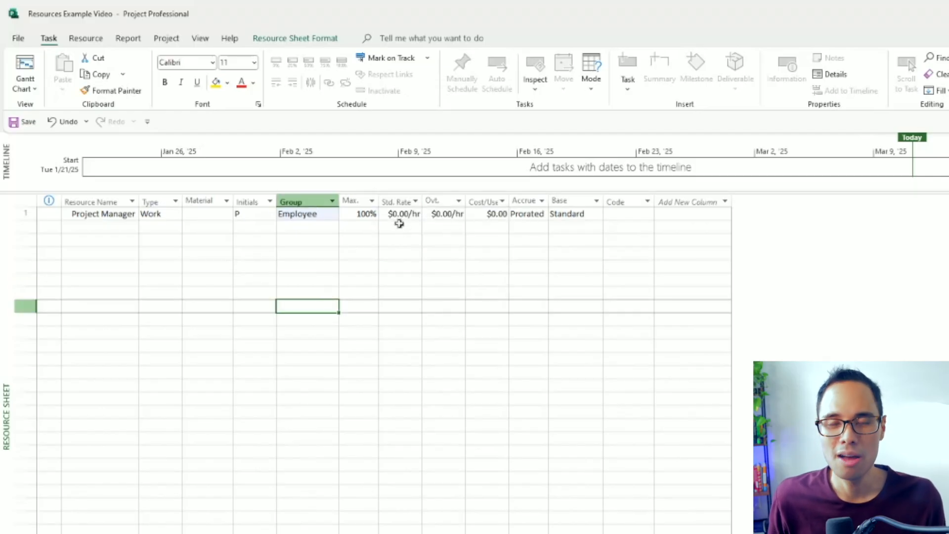
Set the Project Manager's standard rate to $50/hr and overtime rate to $75/hr.
left_click(402, 214)
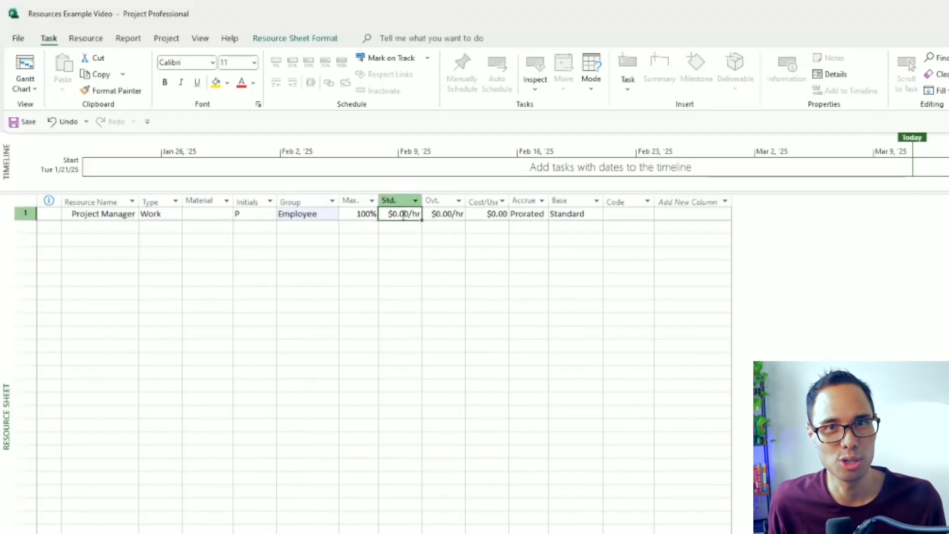
type("50")
key("Return")
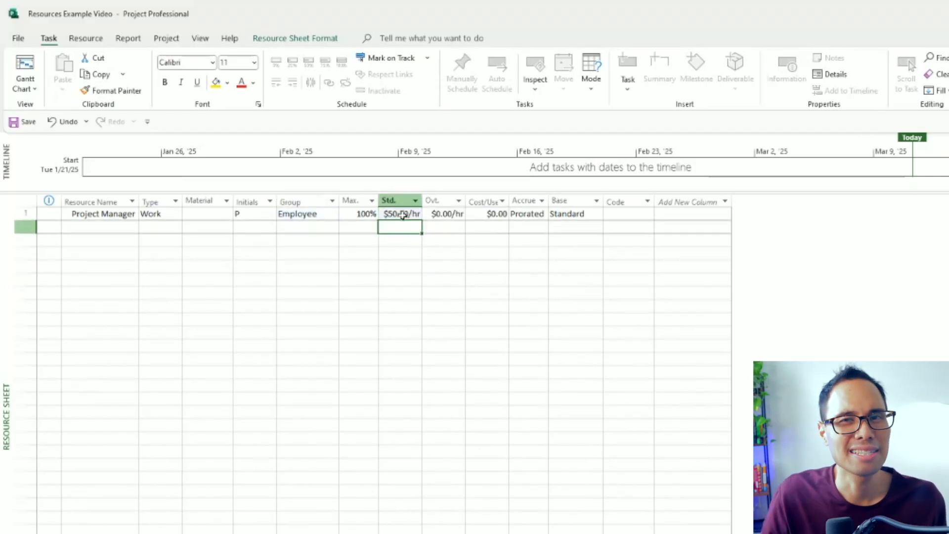
left_click(463, 266)
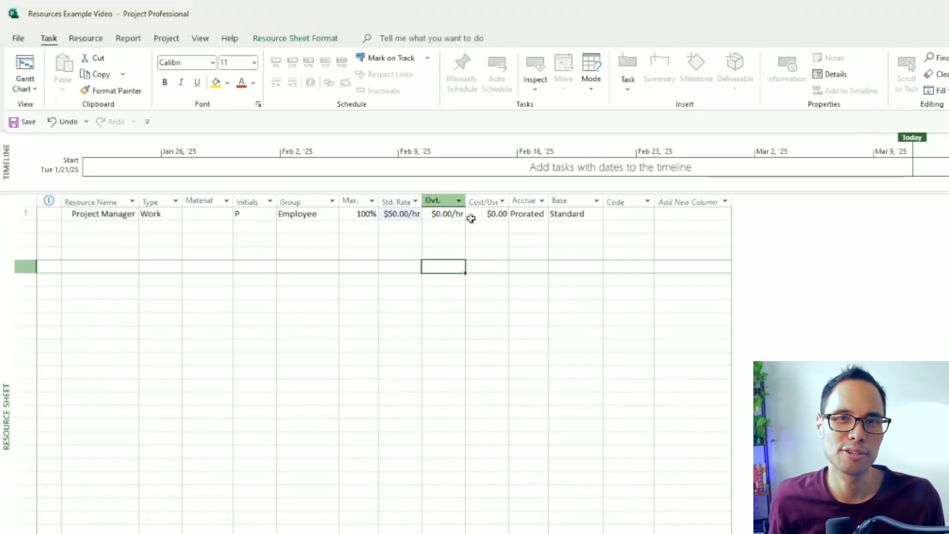
left_click(454, 215)
type("75")
key("Return")
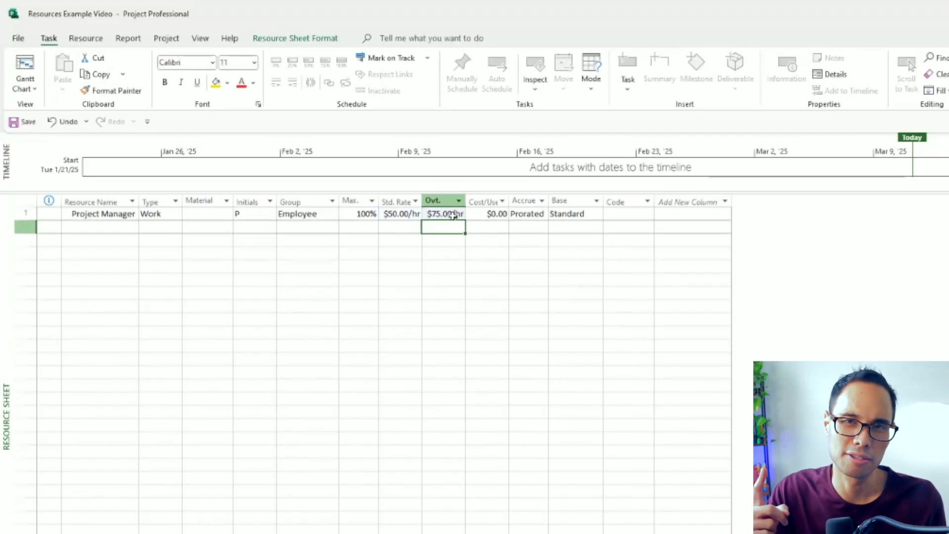
Widen the Cost/Use column of the resource sheet so its full heading fits.
left_click(540, 285)
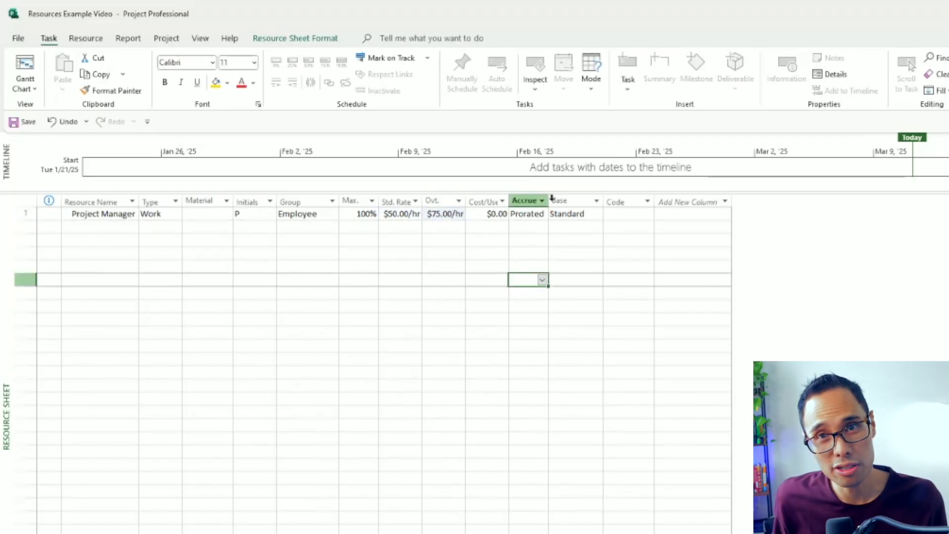
left_click_drag(509, 200, 524, 200)
mouse_move(497, 199)
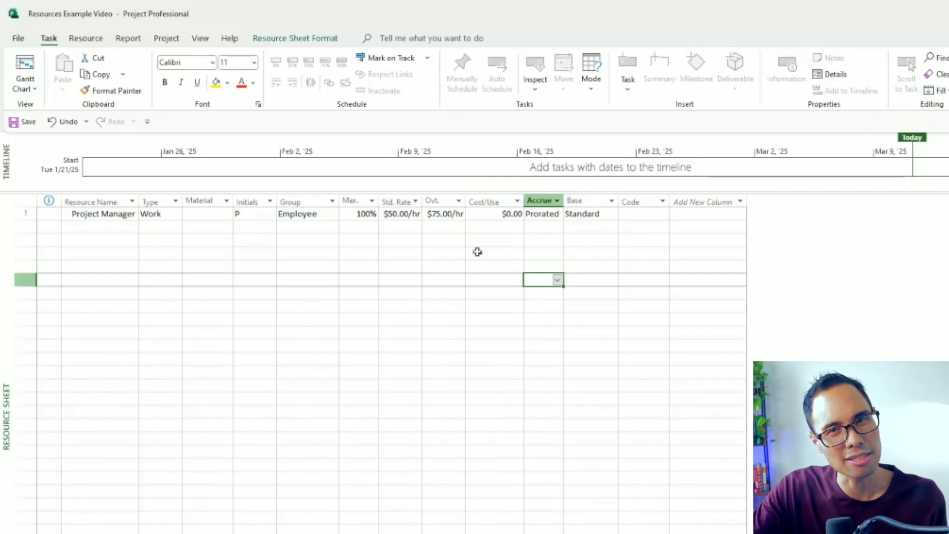
left_click(478, 253)
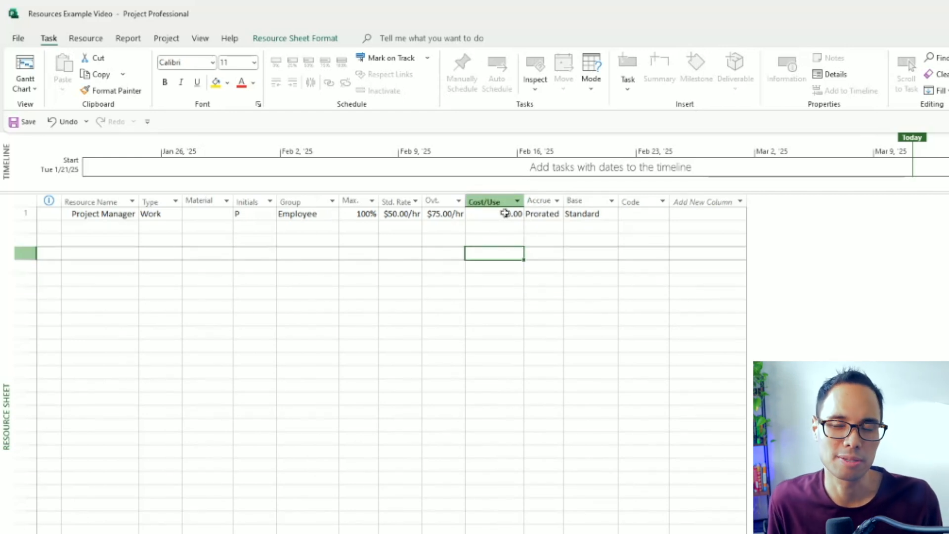
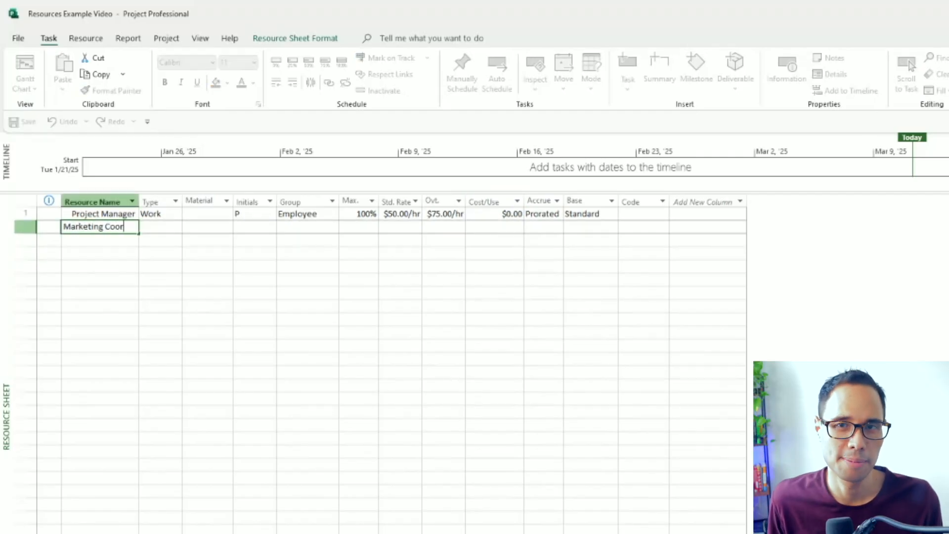
Add Marketing Coordinator, Vendor Manager, Graphic Designer and Volunteers as resources below the Project Manager.
key("Return")
type("Vendor Manager")
key("Return")
type("G")
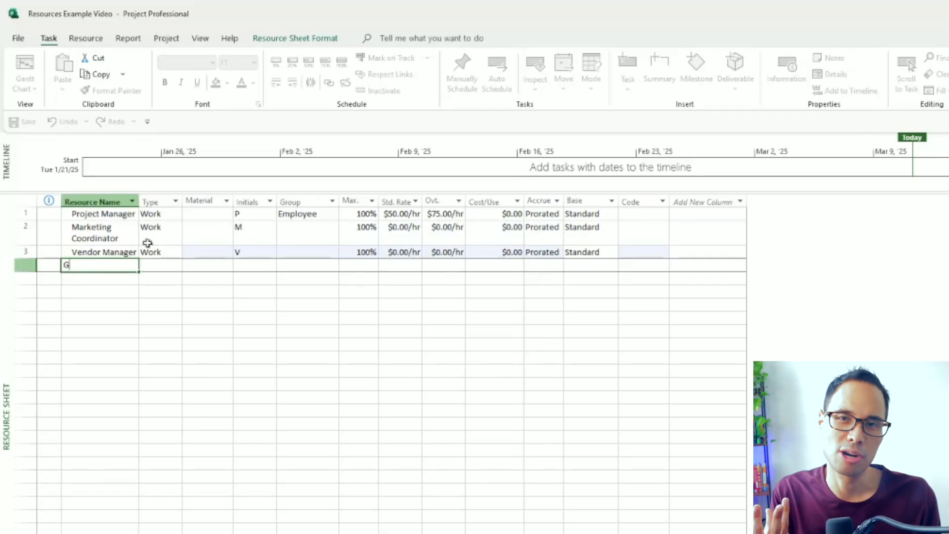
type("raphic Designer")
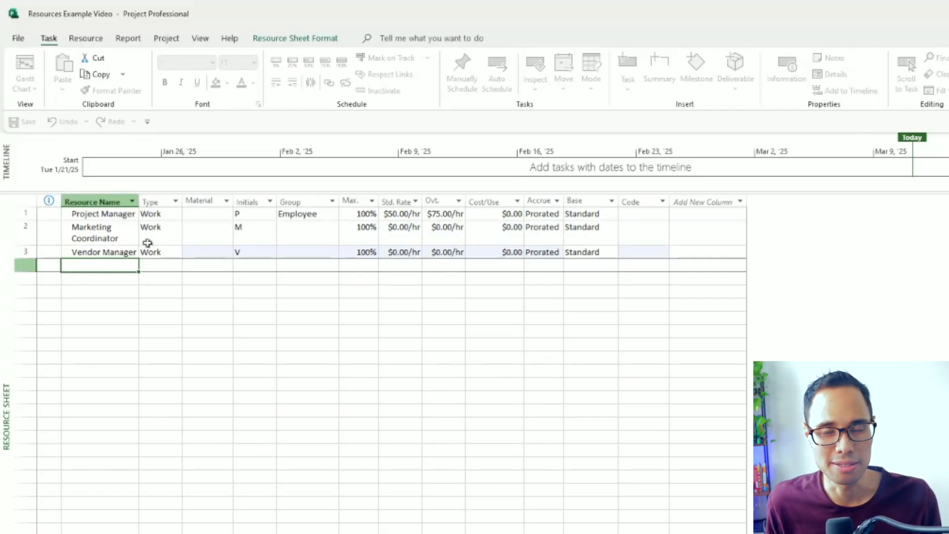
key("Return")
type("Volunteer")
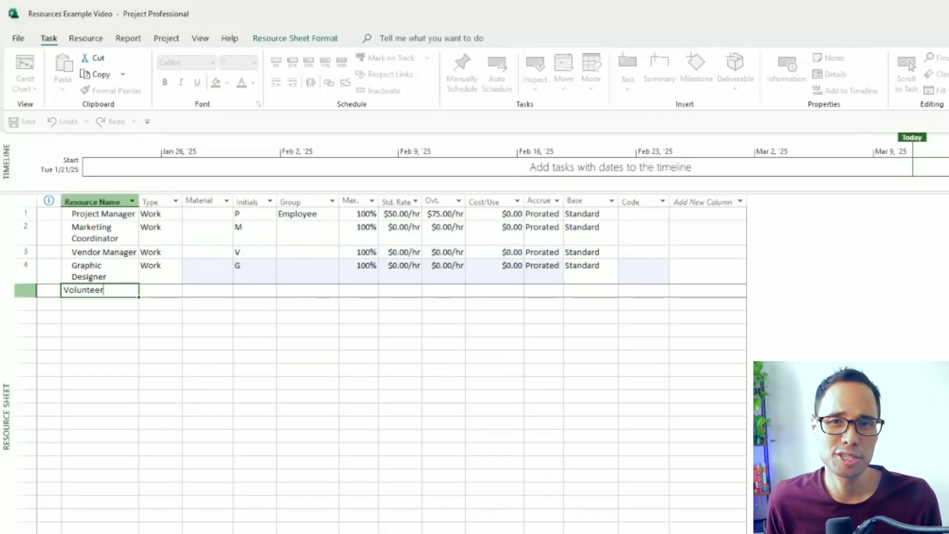
type("s")
Assign the Marketing Coordinator, Vendor Manager, Graphic Designer and Volunteers resources to the group Employee.
left_click(307, 239)
left_click_drag(307, 240, 309, 284)
type("Employee")
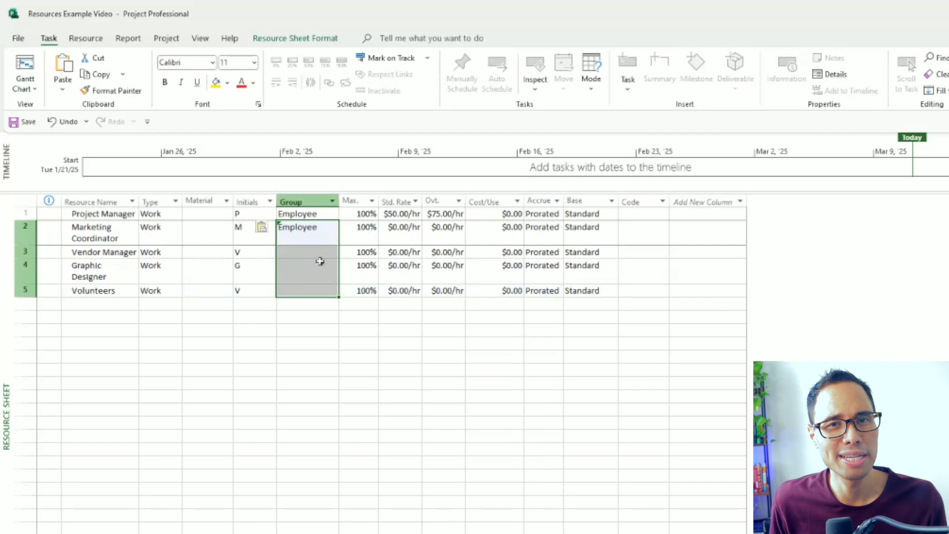
left_click(319, 250)
type("Employee")
left_click(315, 271)
type("Employee")
left_click(315, 290)
type("Employee")
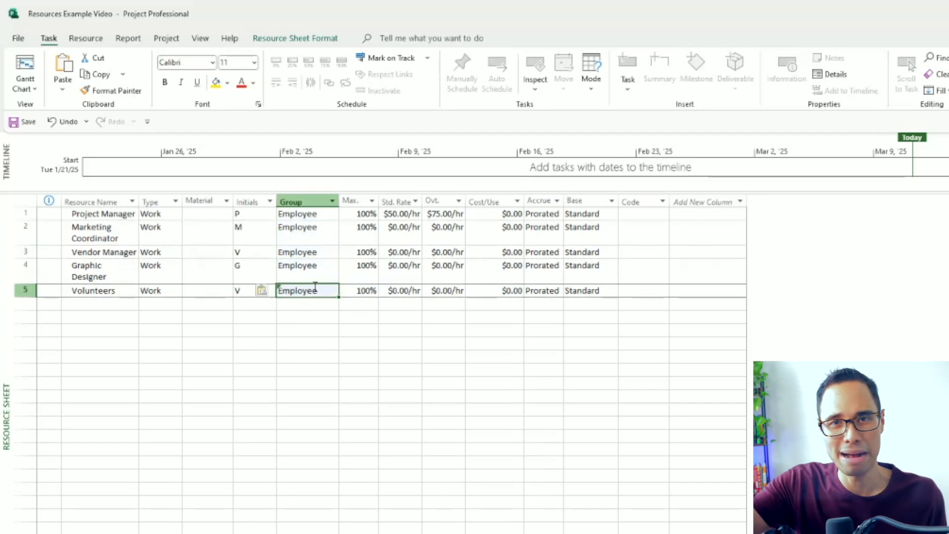
left_click(323, 250)
Review the maximum units of the employee resources and set the Volunteers' maximum units to 300%.
left_click(368, 213)
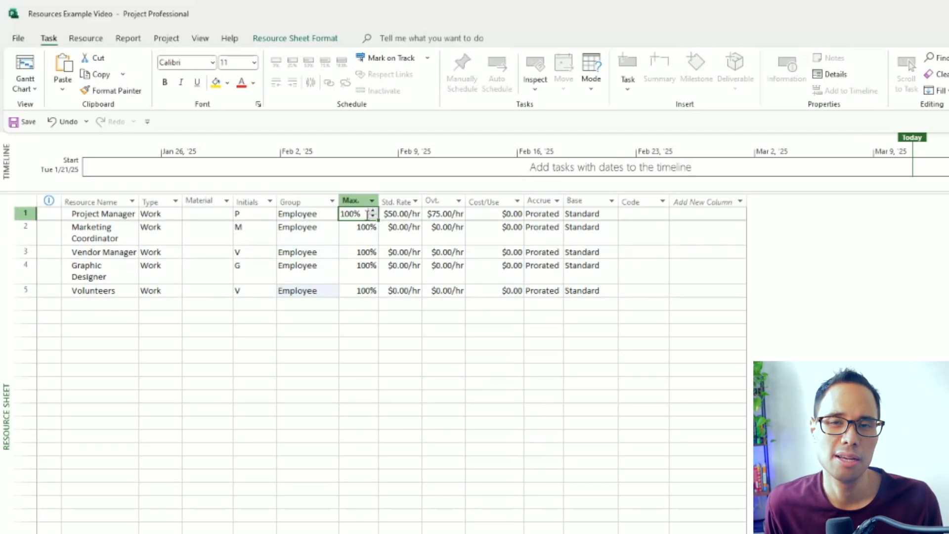
left_click(24, 233)
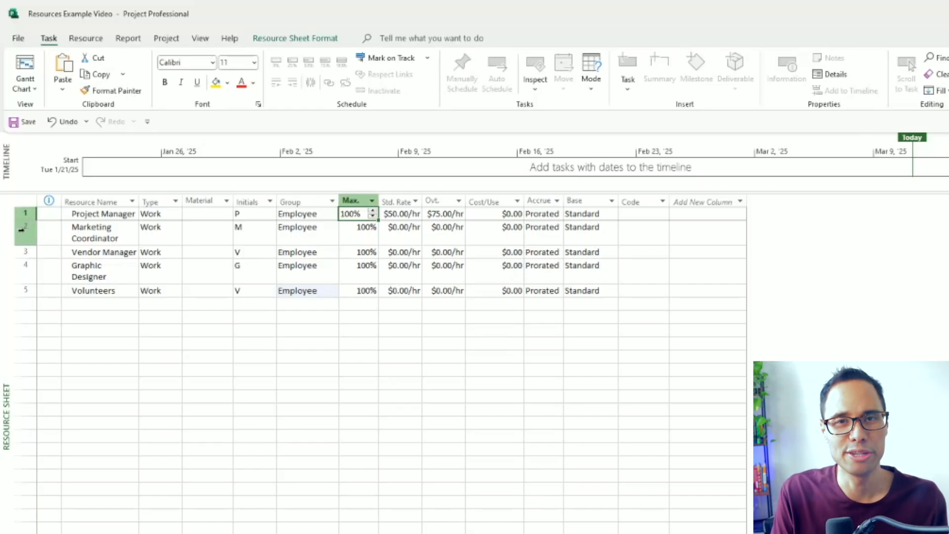
left_click(368, 234)
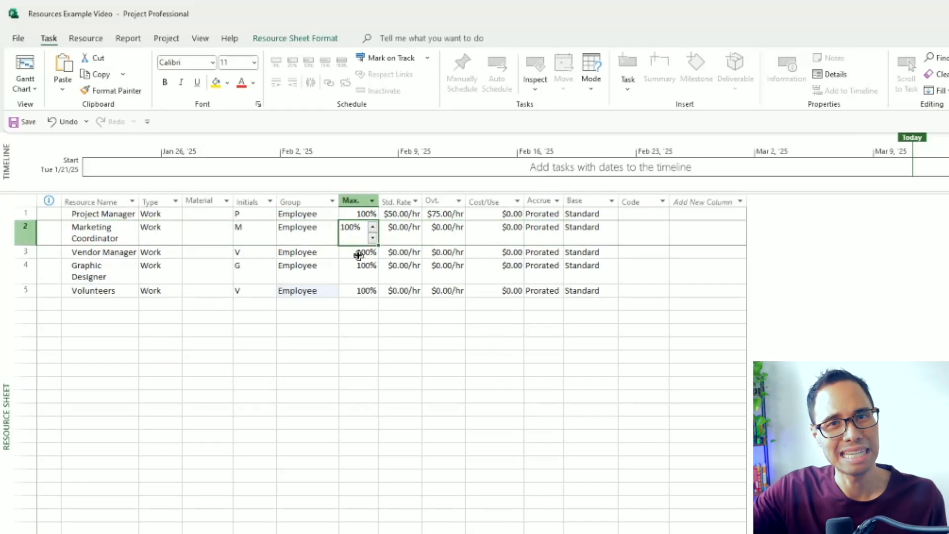
left_click(358, 254)
left_click(358, 273)
left_click(364, 291)
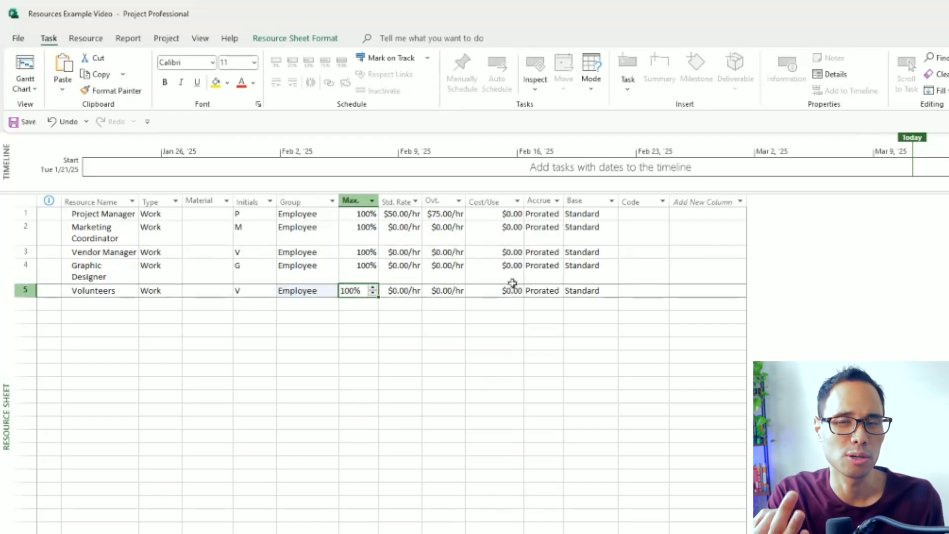
type("0")
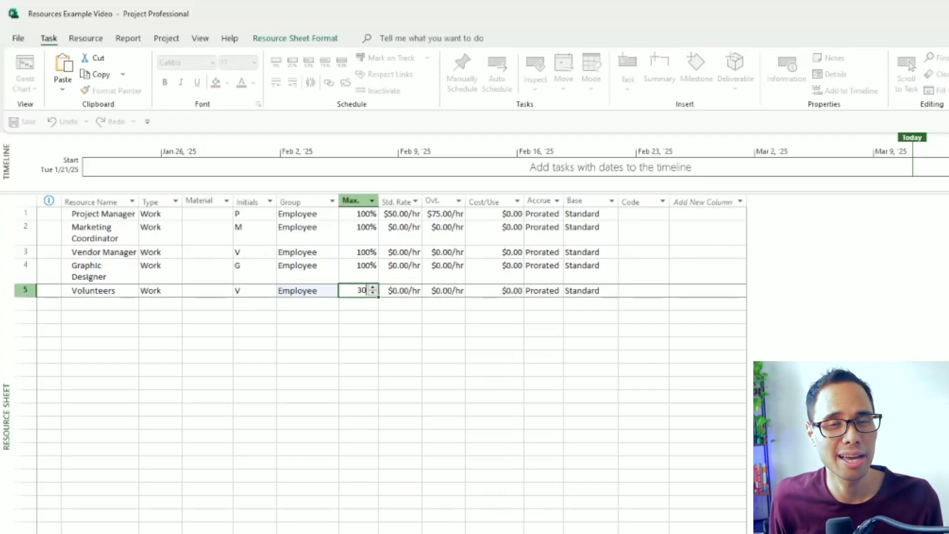
key("Return")
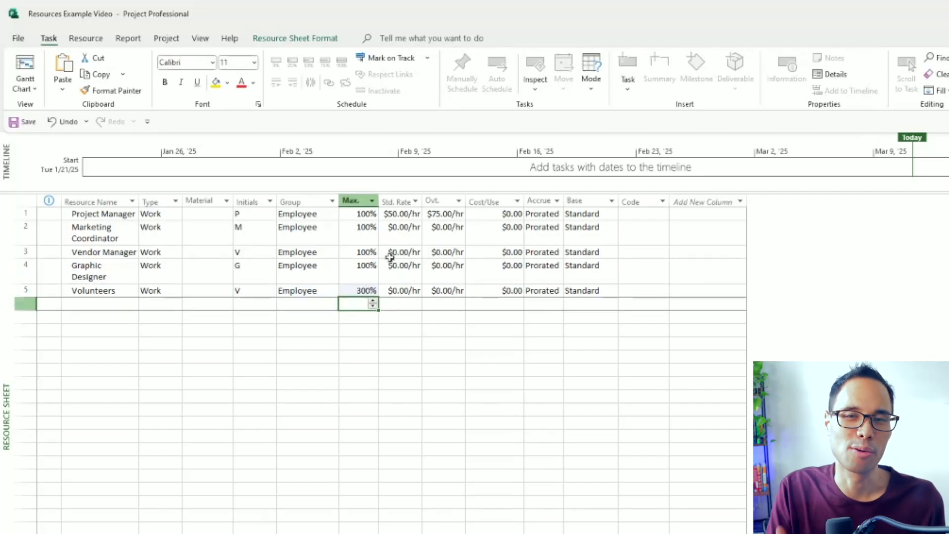
Set the standard rate of the Marketing Coordinator, Vendor Manager and Graphic Designer to $40/hr.
left_click(24, 242)
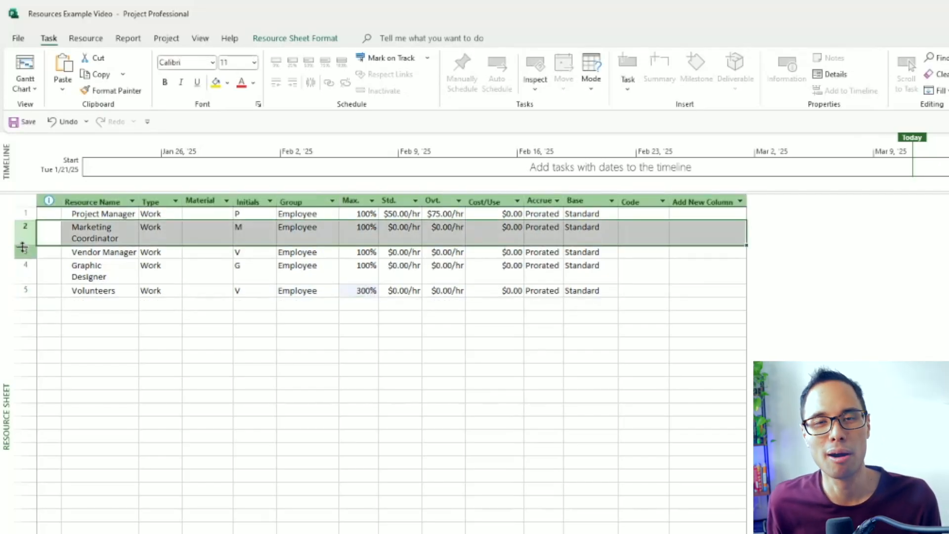
left_click(401, 233)
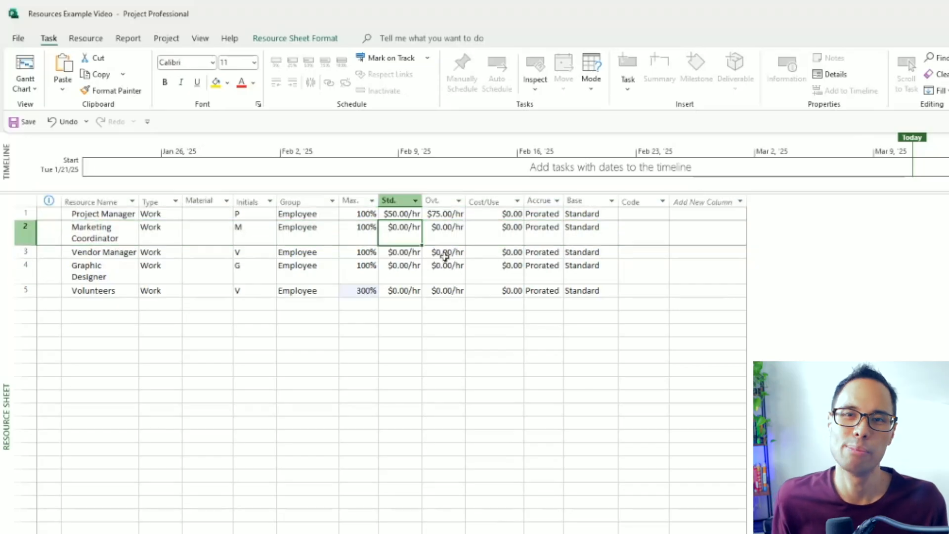
type("40")
key("Return")
key("Up")
key("ctrl+c")
key("Down")
key("ctrl+v")
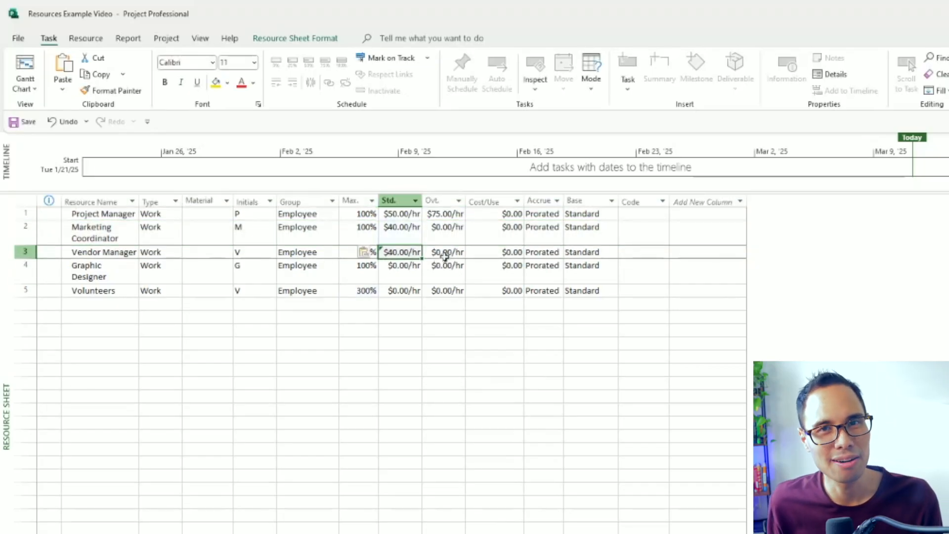
key("Down")
key("ctrl+v")
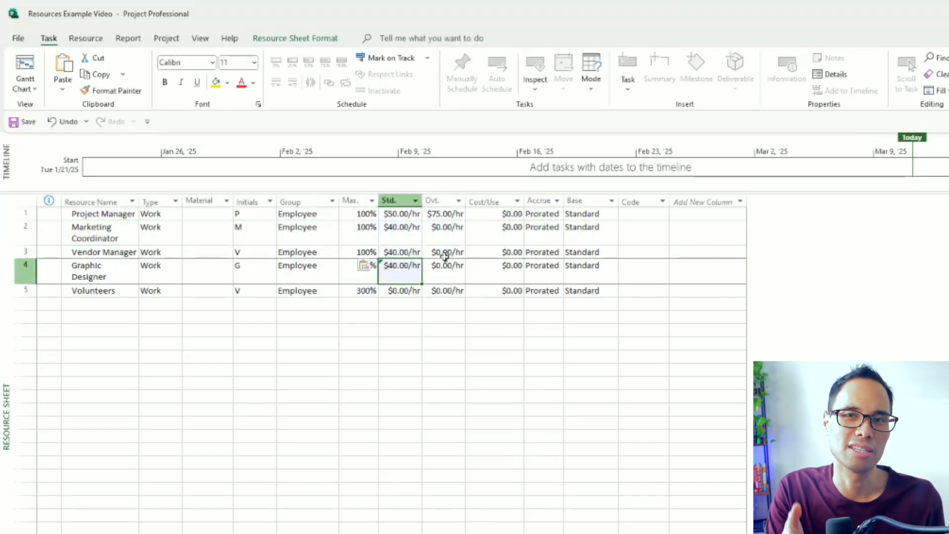
Set the Volunteers' standard rate to $20/hr.
key("Down")
type("20")
key("Return")
Set the overtime rate of the Marketing Coordinator, Vendor Manager and Graphic Designer to $60/hr.
key("Right")
key("Up")
key("Up")
key("Up")
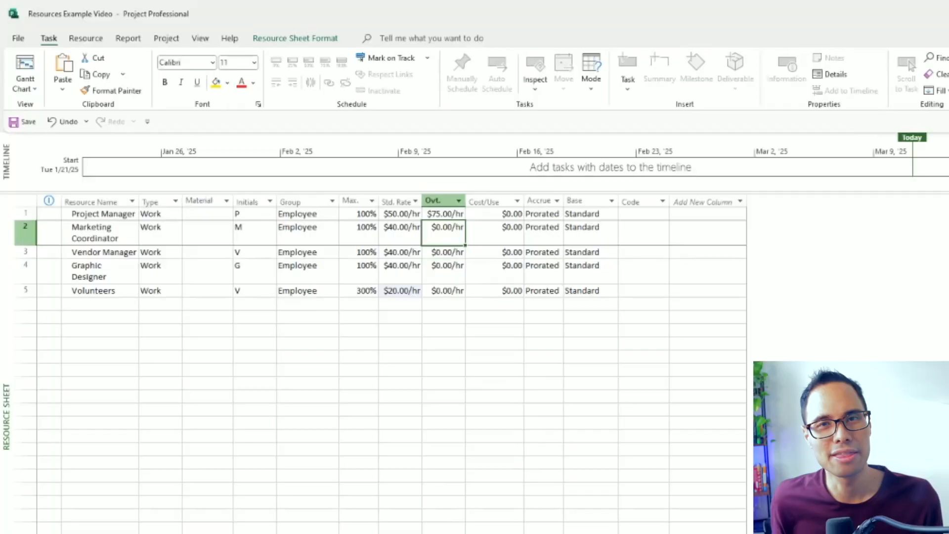
left_click(444, 214)
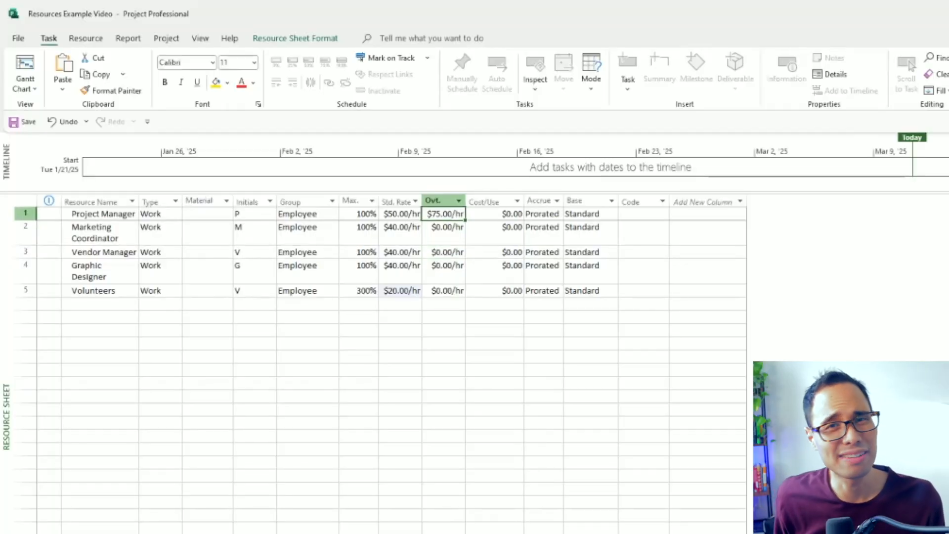
left_click(444, 233)
type("60")
key("Return")
key("Down")
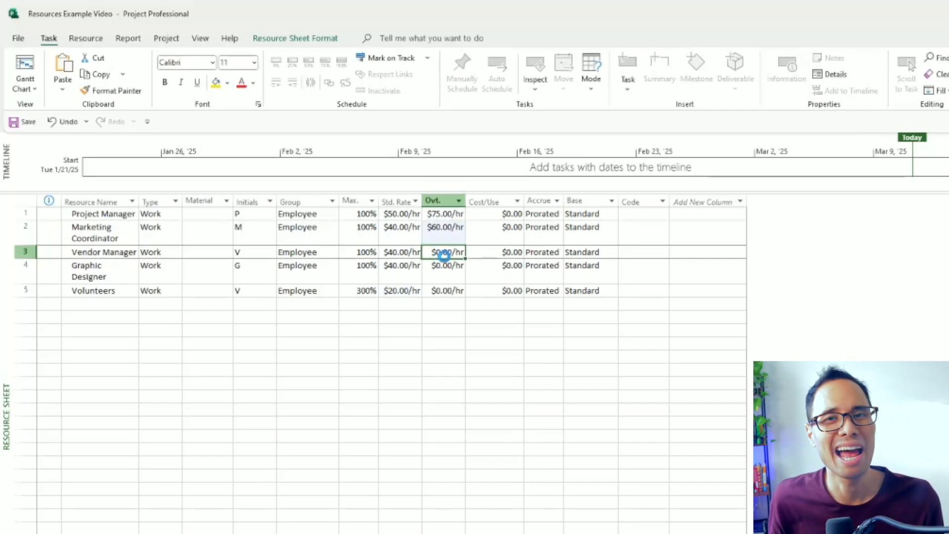
key("ctrl+v")
key("Down")
key("ctrl+v")
Copy the Volunteers' $20/hr standard rate into their overtime rate.
key("Down")
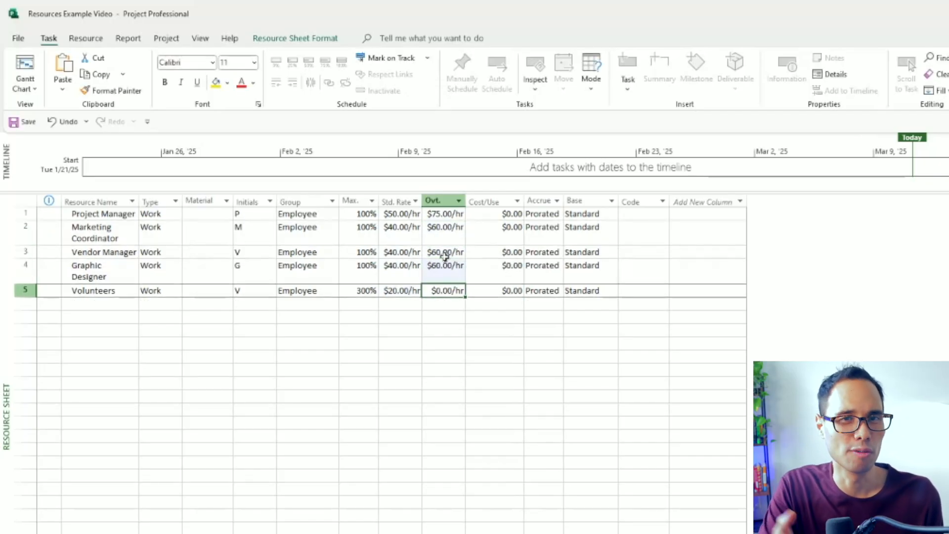
key("Left")
key("ctrl+c")
key("Right")
key("ctrl+v")
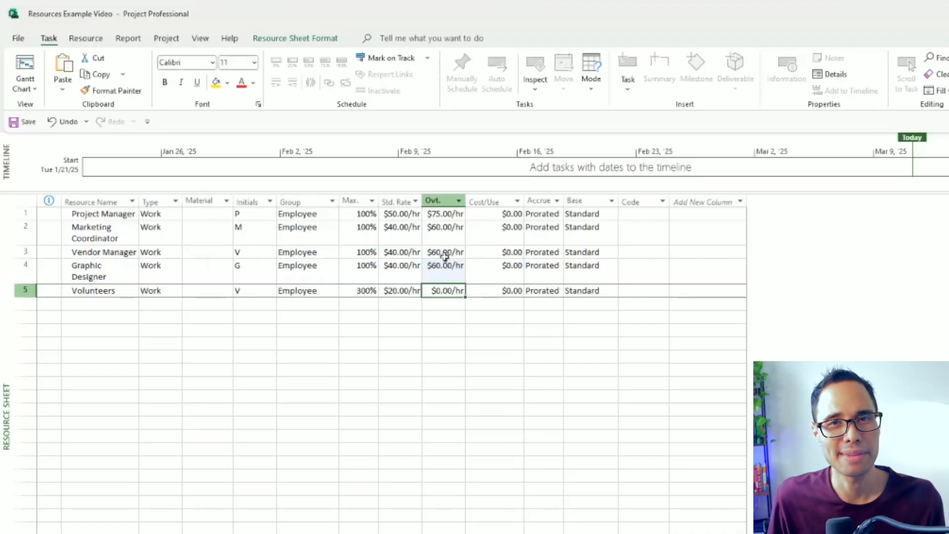
key("Left")
key("ctrl+c")
key("Right")
key("ctrl+v")
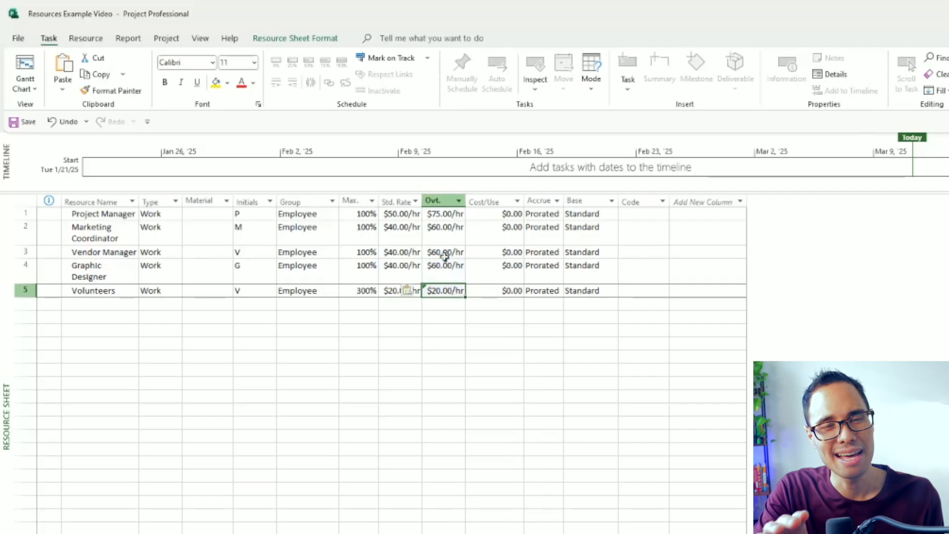
left_click(459, 309)
left_click_drag(546, 226, 549, 288)
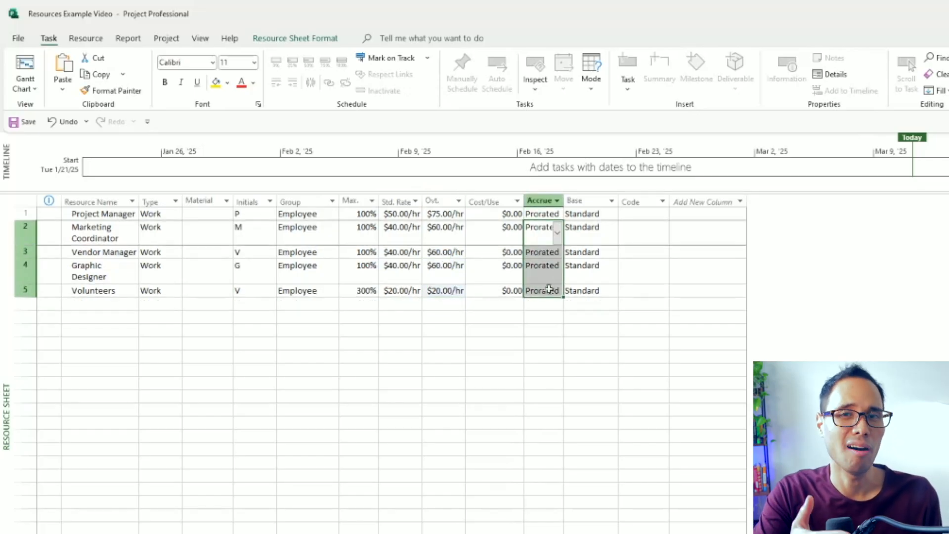
left_click(367, 272)
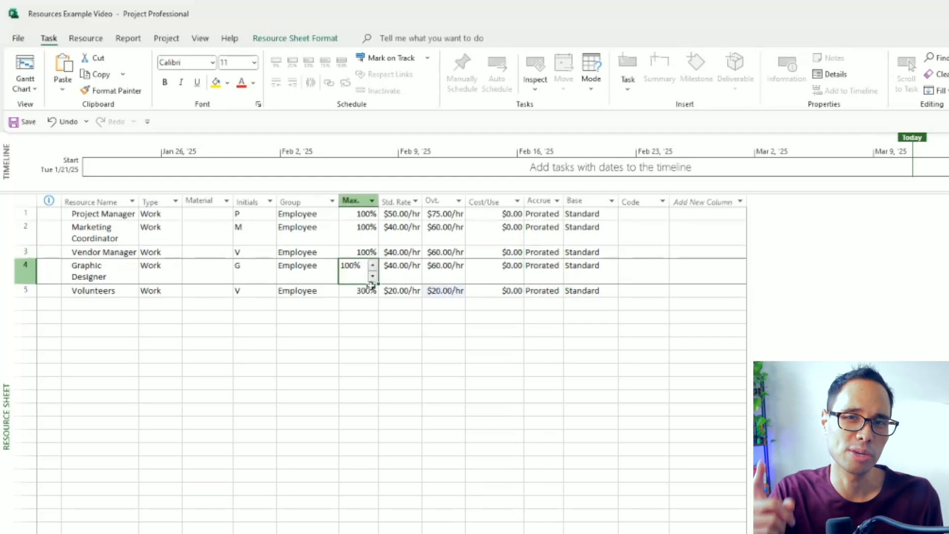
left_click(615, 400)
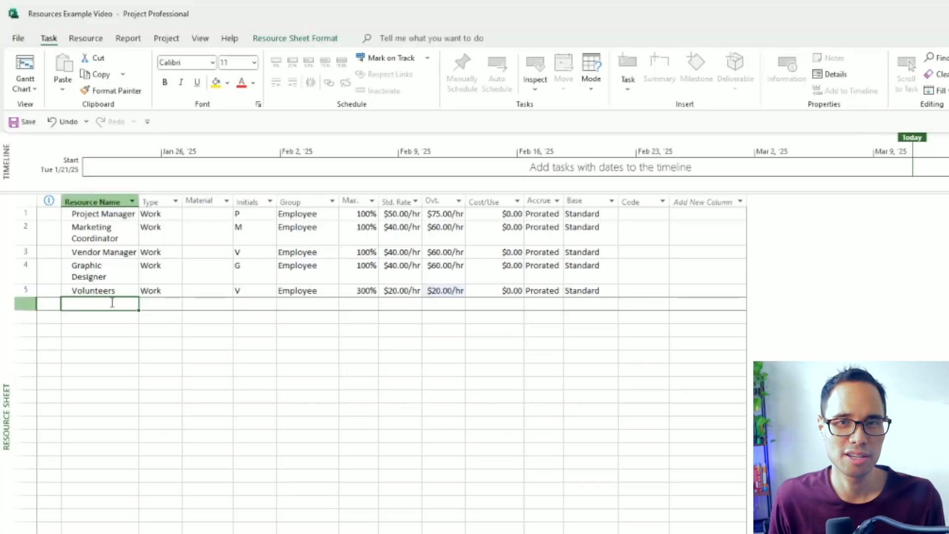
Add Decorations, Event Signage and Printed Fliers as resources below the Volunteers.
type("Decorations")
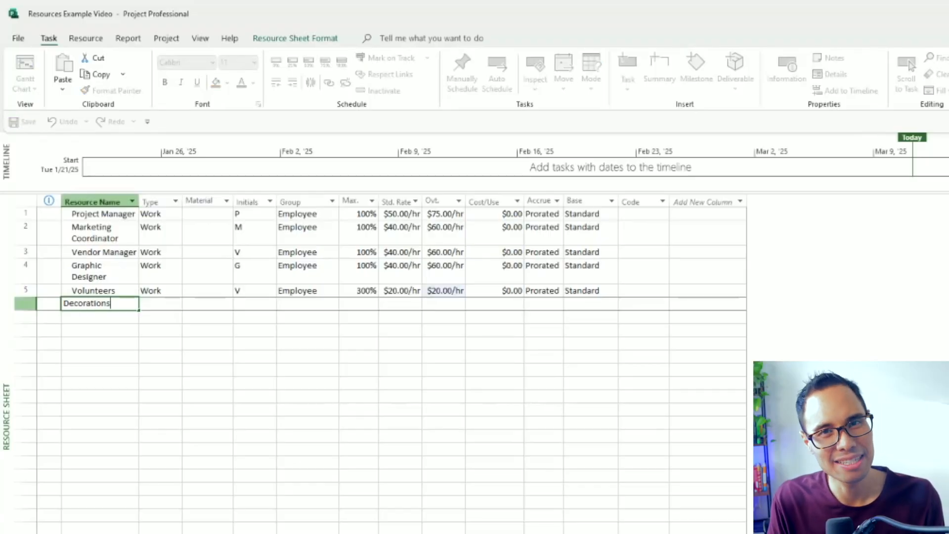
key("Return")
type("Event Signag")
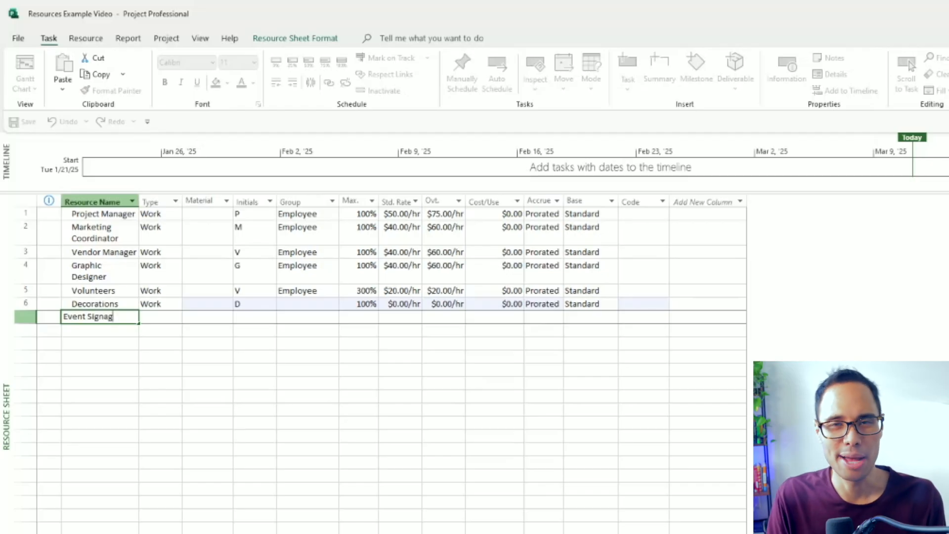
type("e")
key("Return")
type("Printed Fliers")
key("Return")
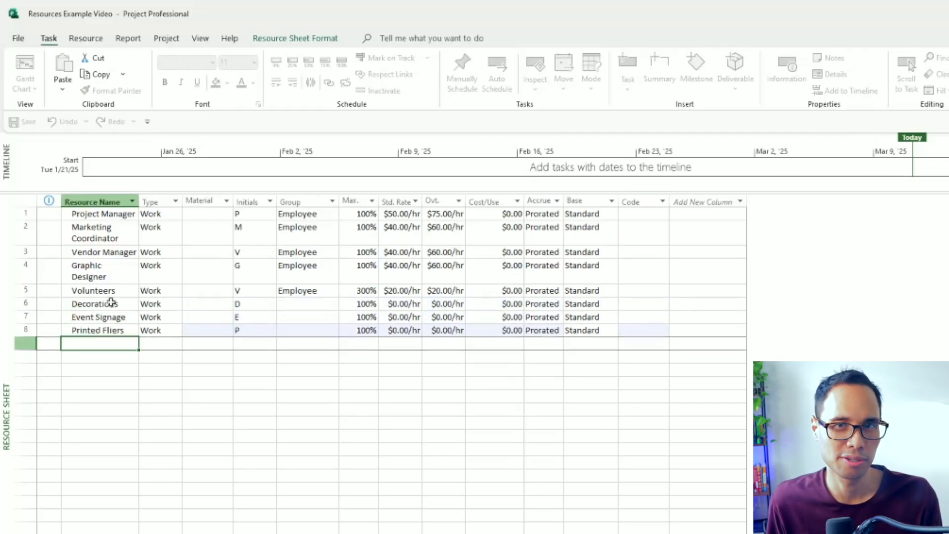
Set the resource type of Decorations, Event Signage and Printed Fliers to Material.
left_click(178, 304)
left_click(176, 304)
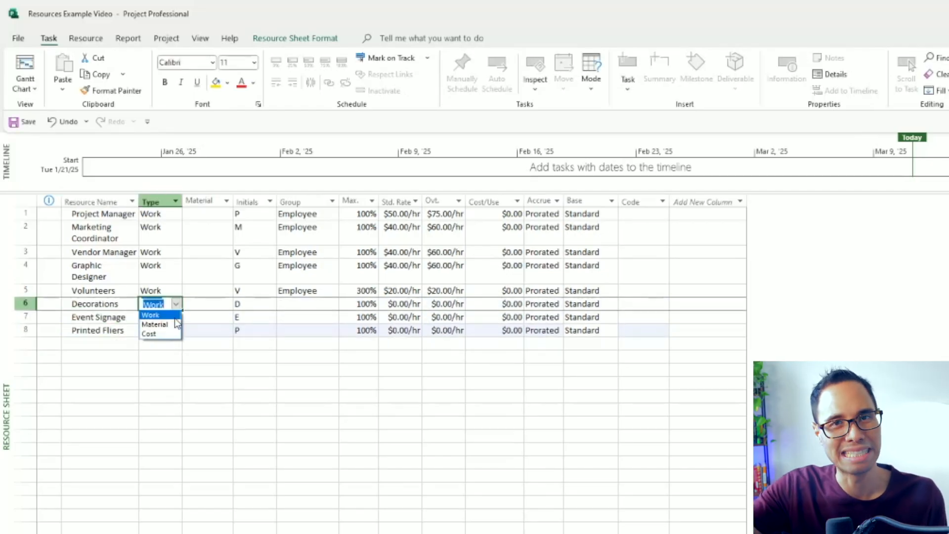
left_click(171, 321)
left_click(170, 320)
left_click(176, 317)
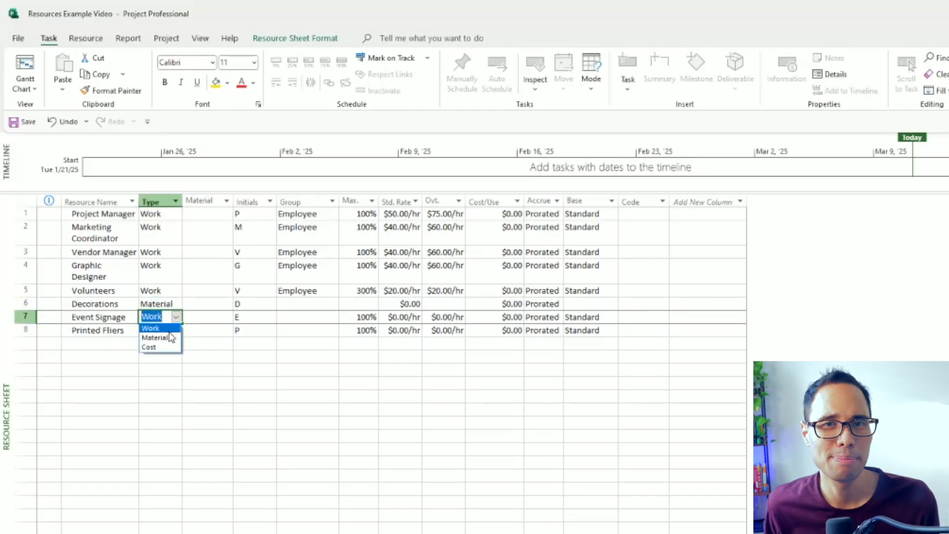
left_click(157, 337)
left_click(189, 330)
left_click(174, 330)
left_click(177, 330)
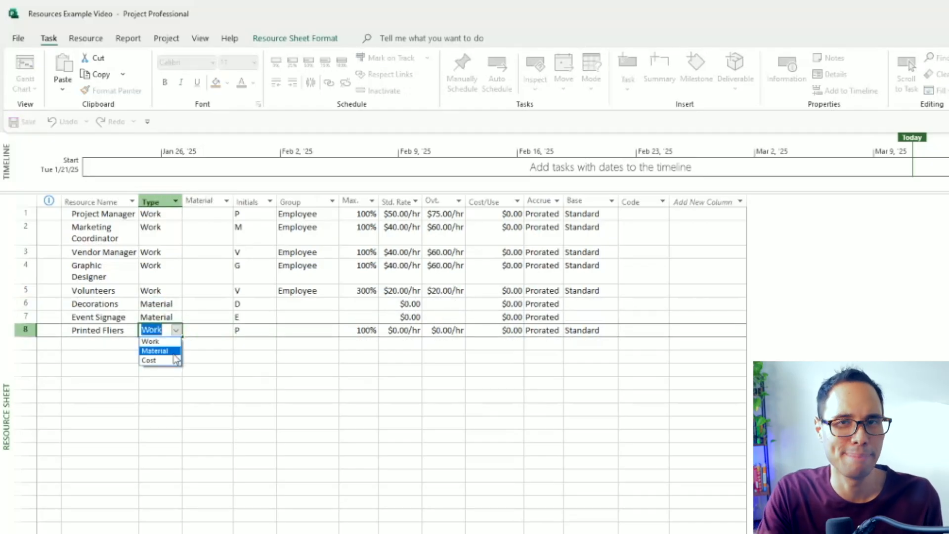
left_click(167, 351)
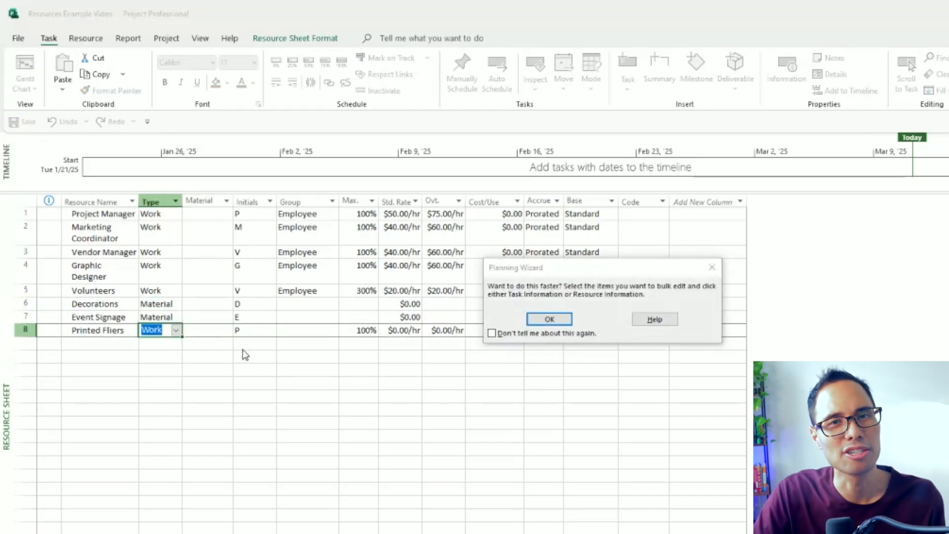
left_click(550, 319)
left_click(255, 313)
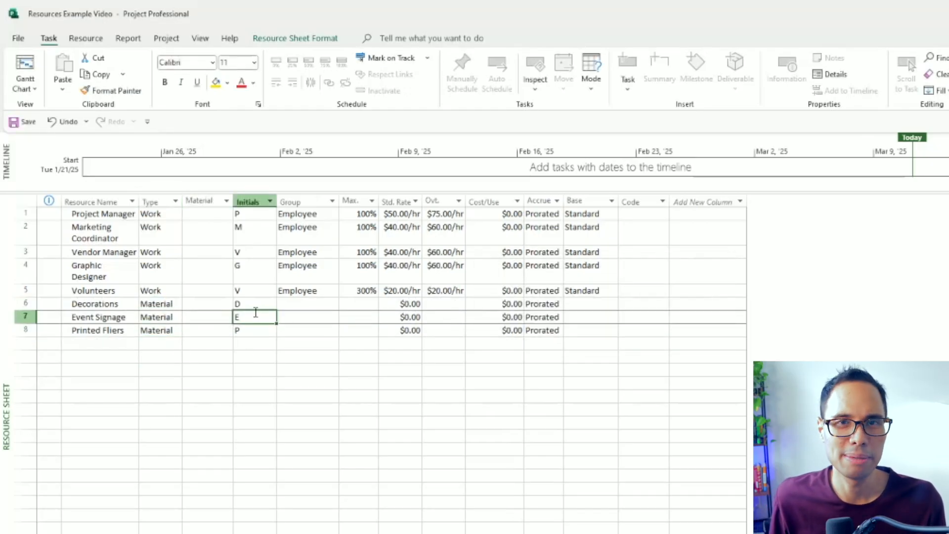
Enter the material labels items for Decorations, signs for Event Signage and fliers for Printed Fliers.
left_click(199, 294)
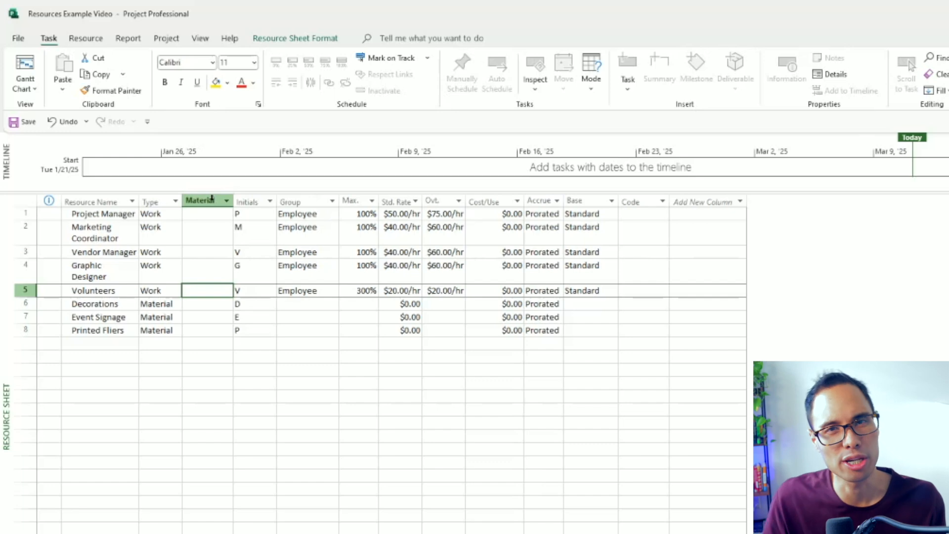
mouse_move(212, 198)
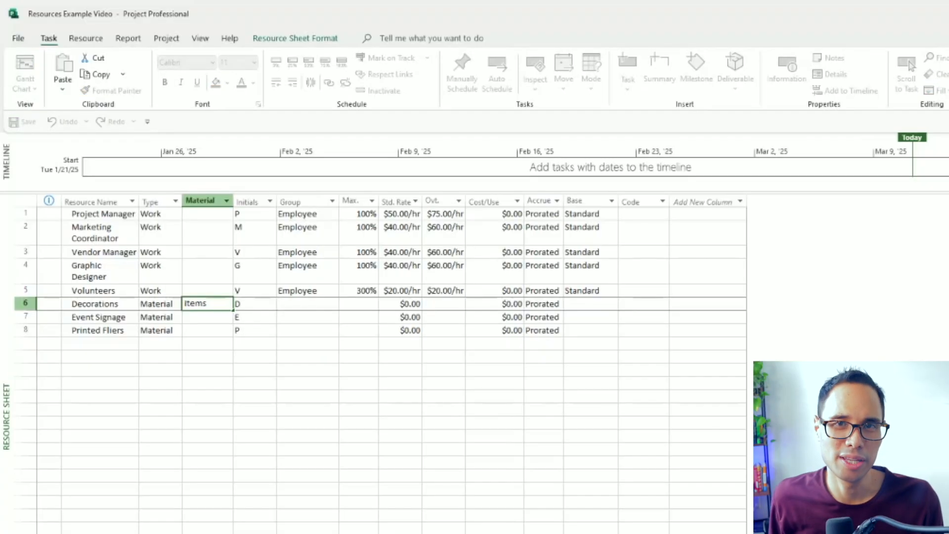
key("Return")
type("signs")
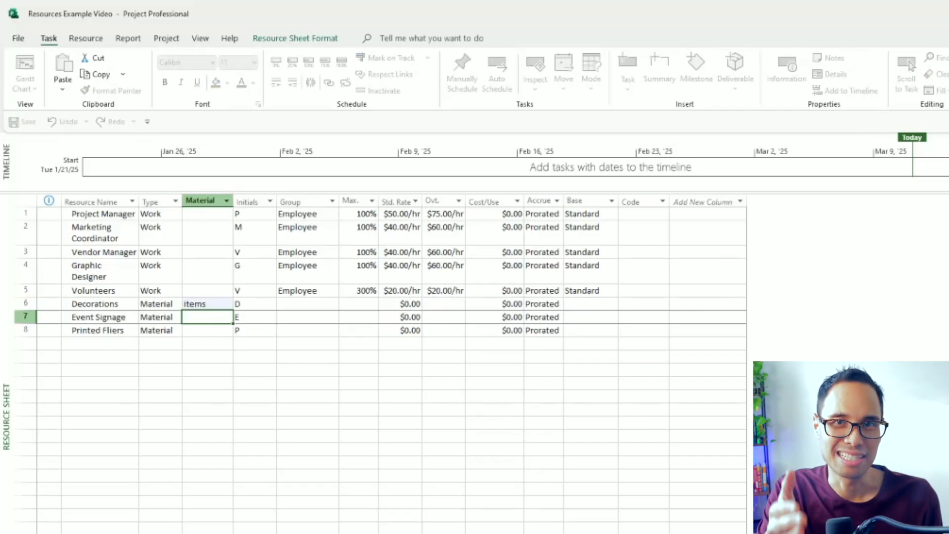
key("Return")
type("fli")
key("Return")
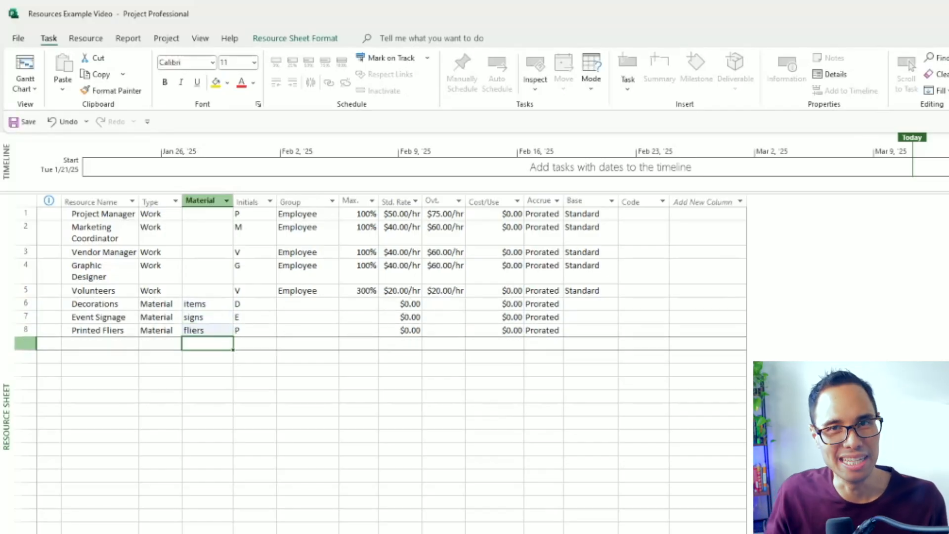
left_click(376, 370)
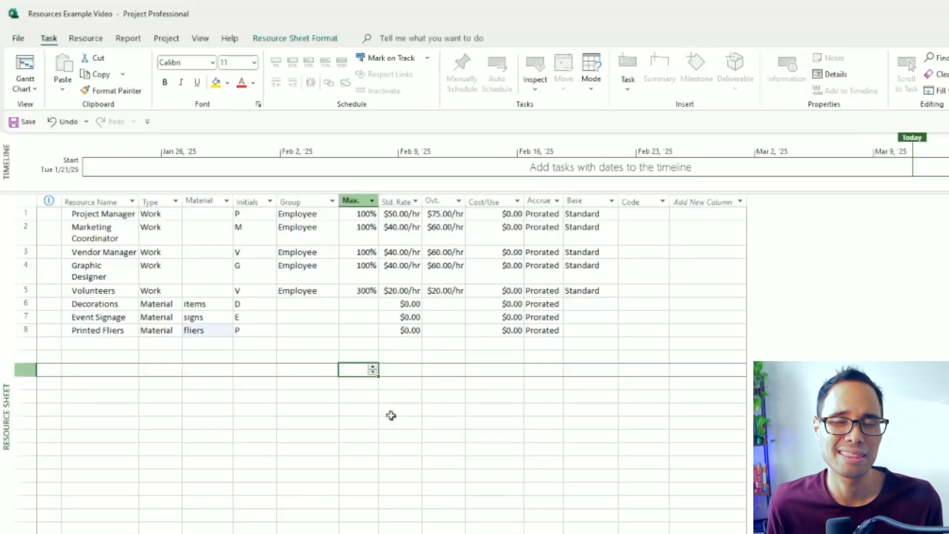
Assign Decorations, Event Signage and Printed Fliers to the group Items.
left_click(311, 307)
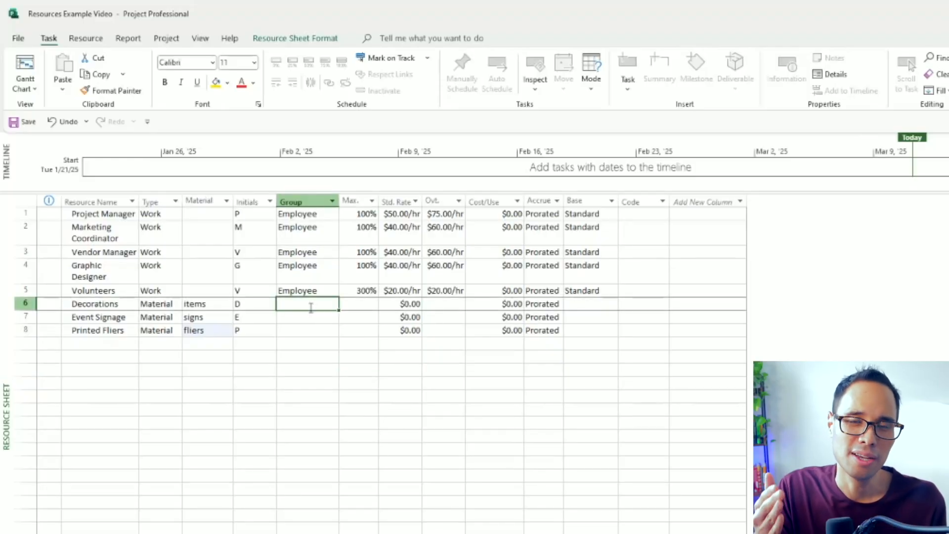
type("Ite")
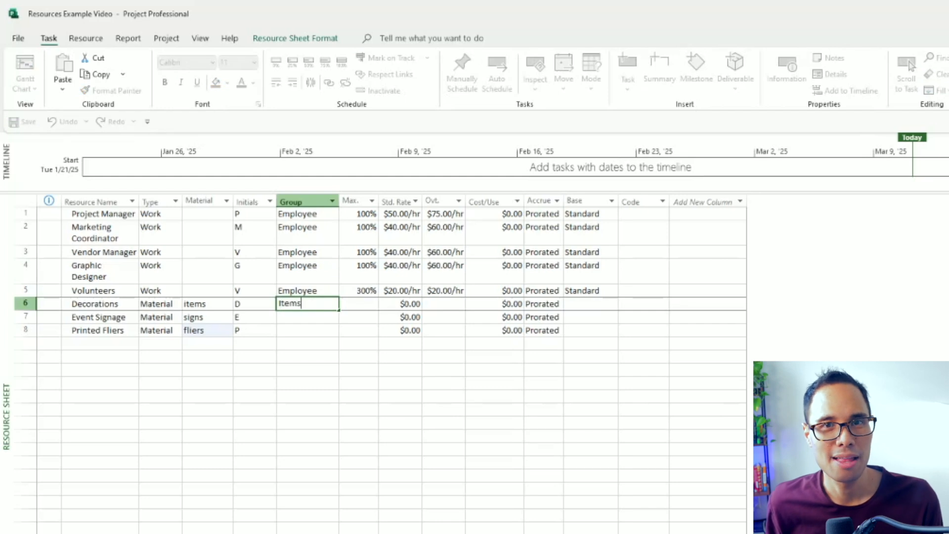
type("ms")
key("Return")
left_click(310, 307)
key("ctrl+c")
key("Down")
key("ctrl+v")
key("Down")
key("ctrl+v")
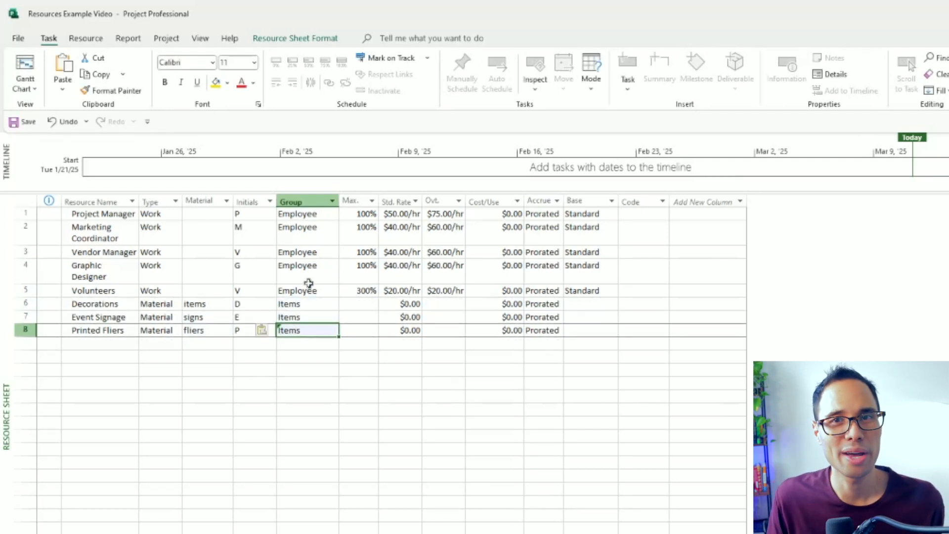
Set the standard rates to $1.50 for Decorations, $20 for Event Signage and $3 for Printed Fliers.
left_click(365, 318)
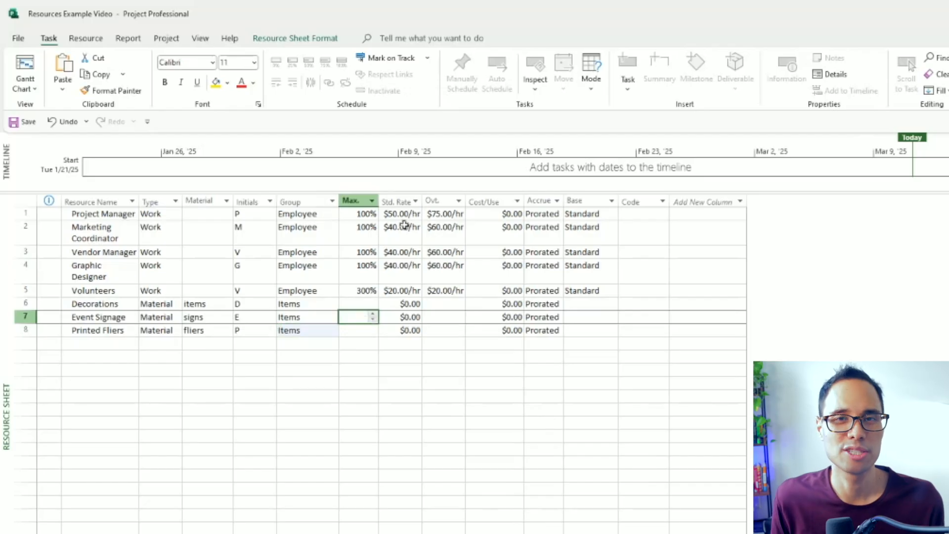
left_click(396, 197)
left_click(435, 304)
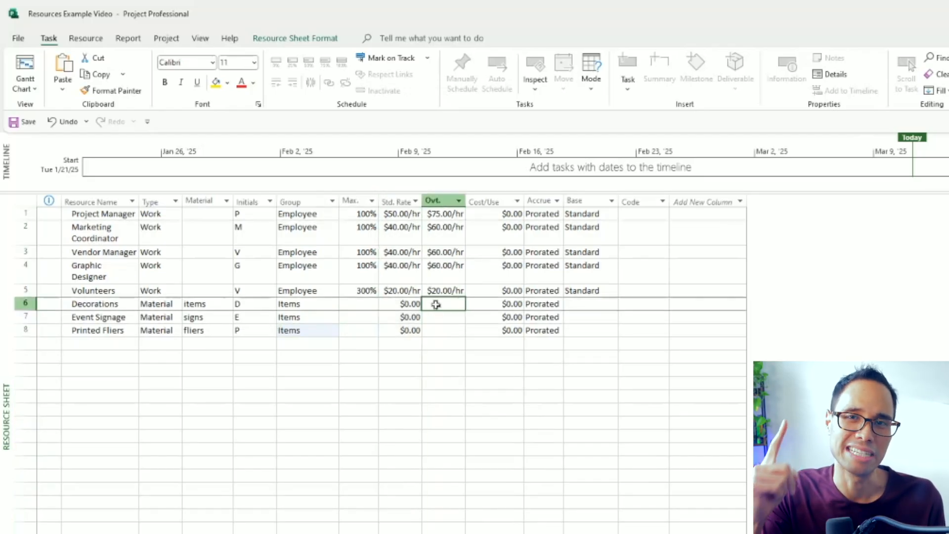
left_click(400, 302)
type("1.5")
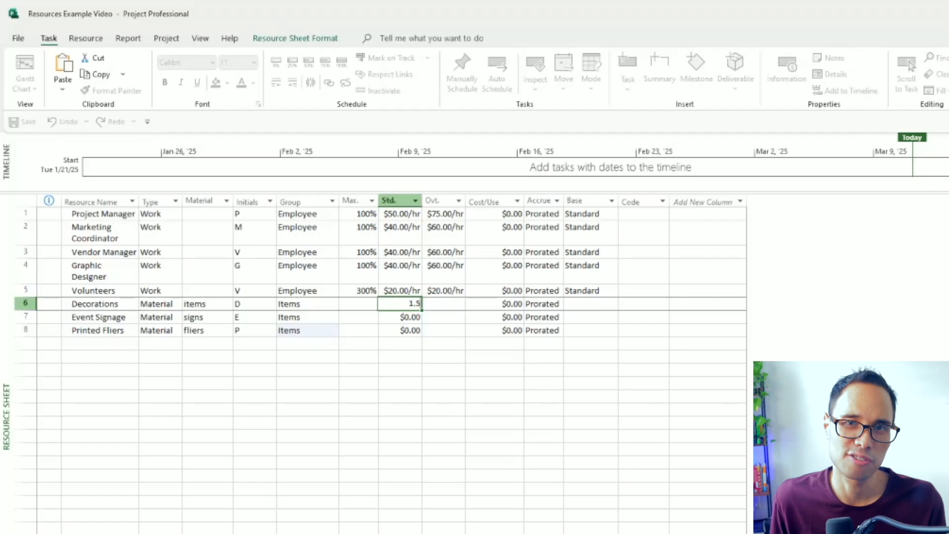
type("0")
key("Return")
type("20")
key("Return")
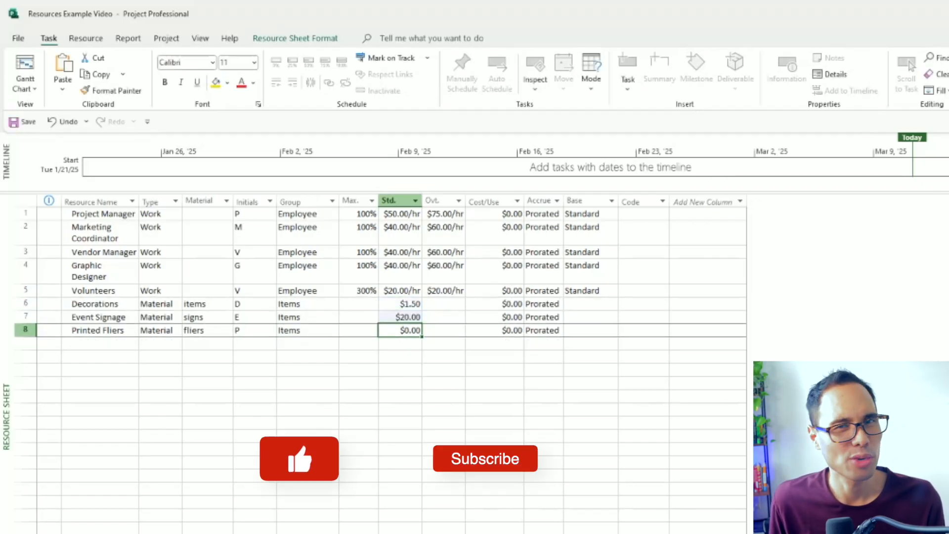
type("3")
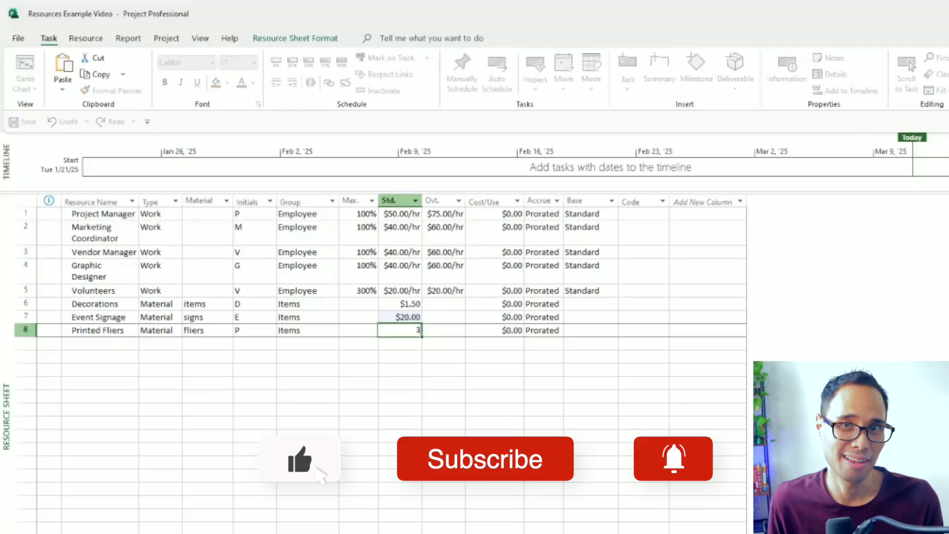
key("Return")
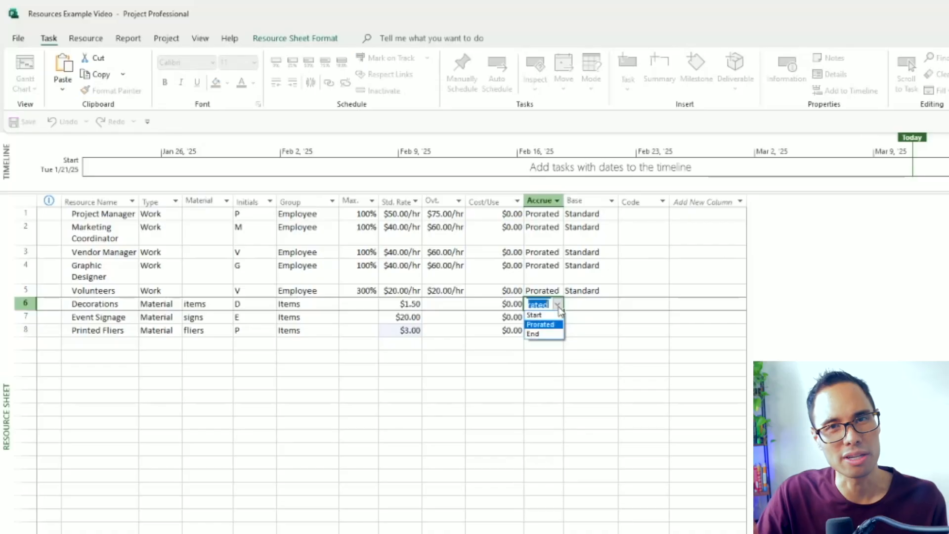
Set the cost accrual of Decorations, Event Signage and Printed Fliers to Start.
left_click(549, 316)
left_click(545, 316)
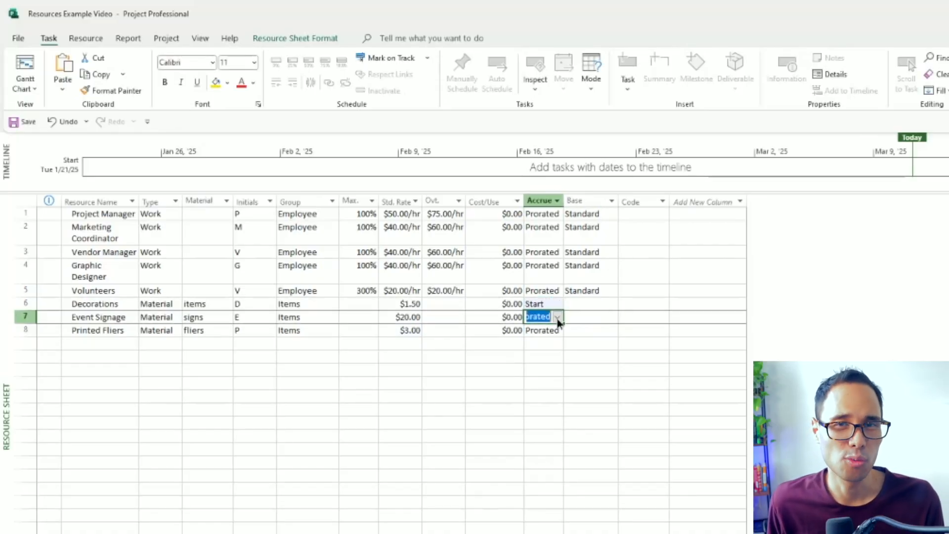
left_click(557, 317)
left_click(544, 328)
left_click(549, 331)
left_click(557, 329)
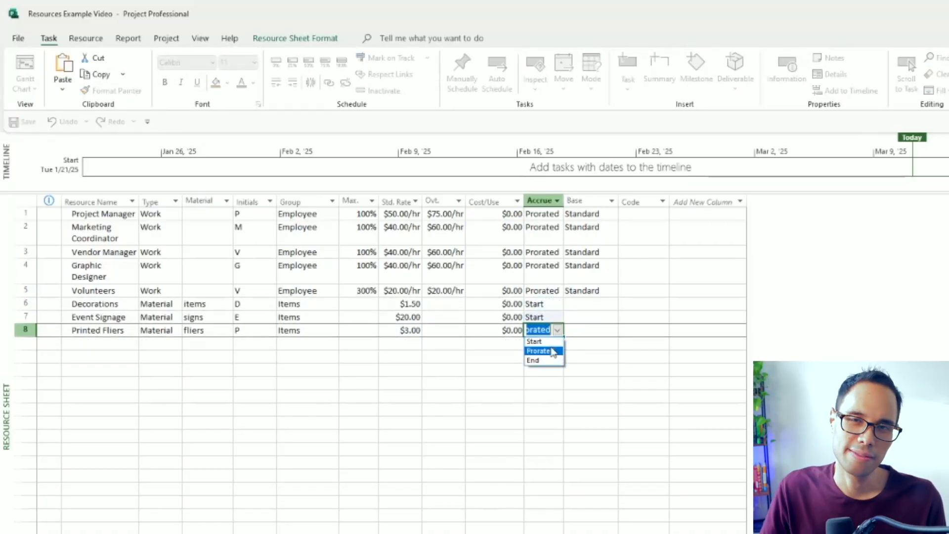
left_click(544, 341)
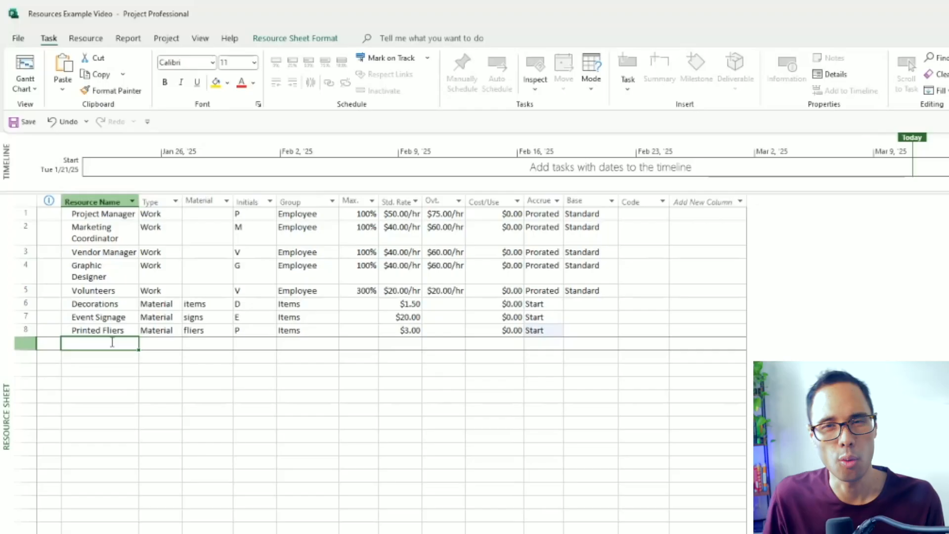
Add Venue Rent, Audio Visual Equipment Rental, Event Permits, Event Insurance and Catered Food Service as resources below Printed Fliers.
type("Venue Rent")
key("Return")
type("Audio Visual Equipment Rental")
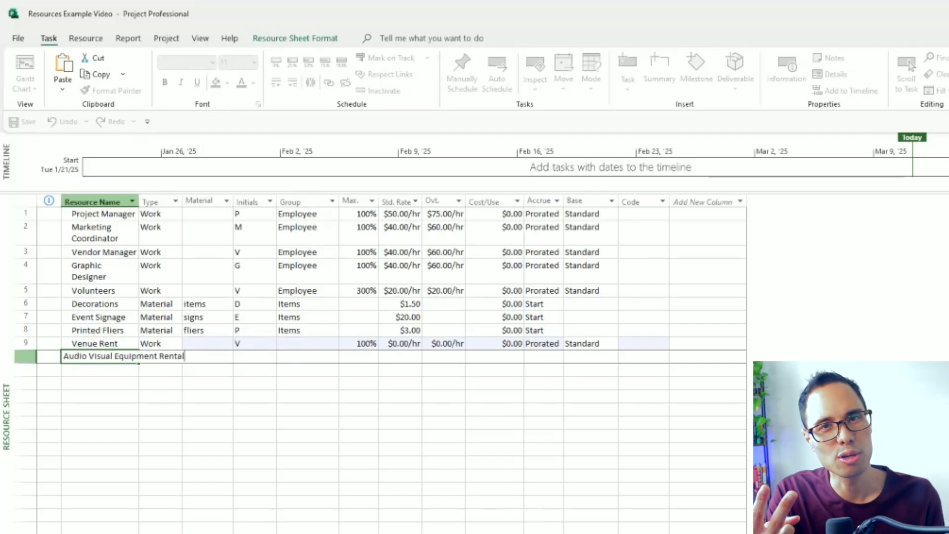
key("Return")
type("Event Permits")
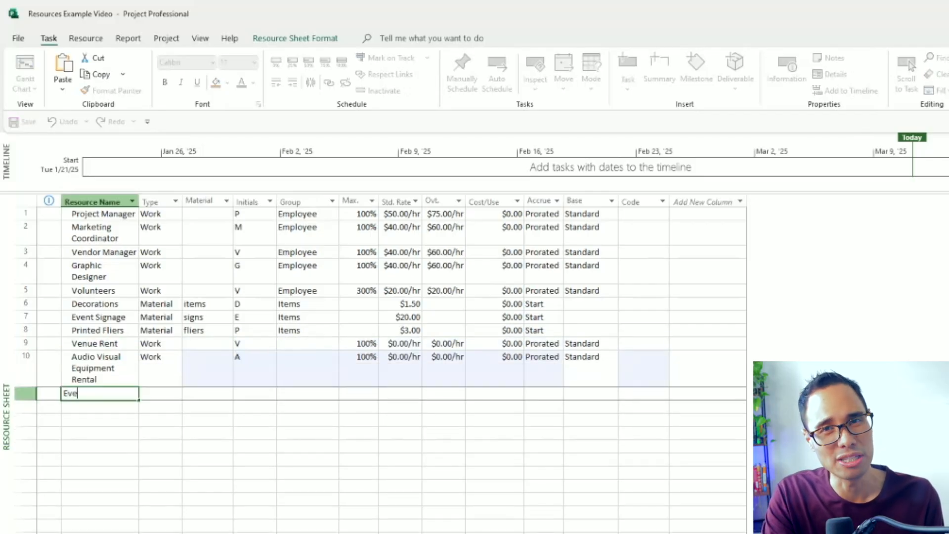
key("Return")
type("Event Insurance")
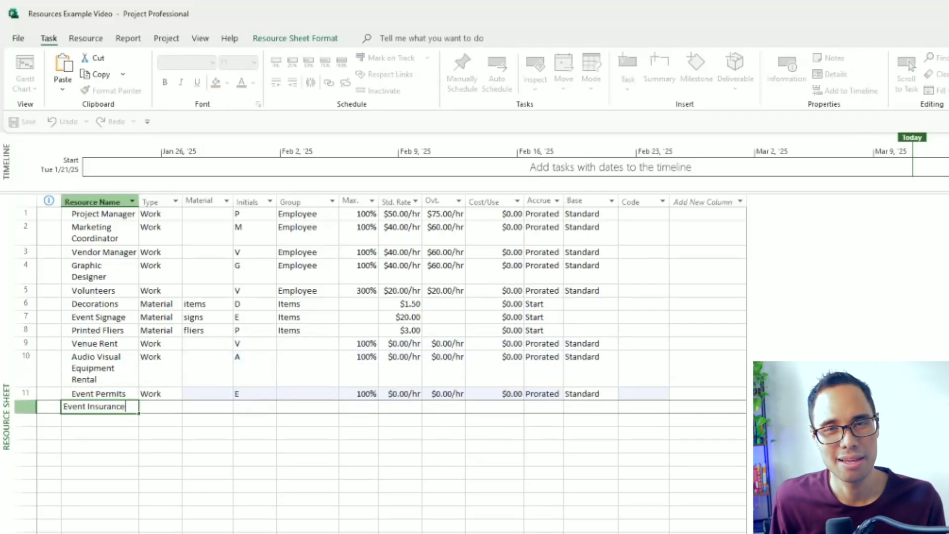
key("Return")
type("Catered Food Service")
key("Tab")
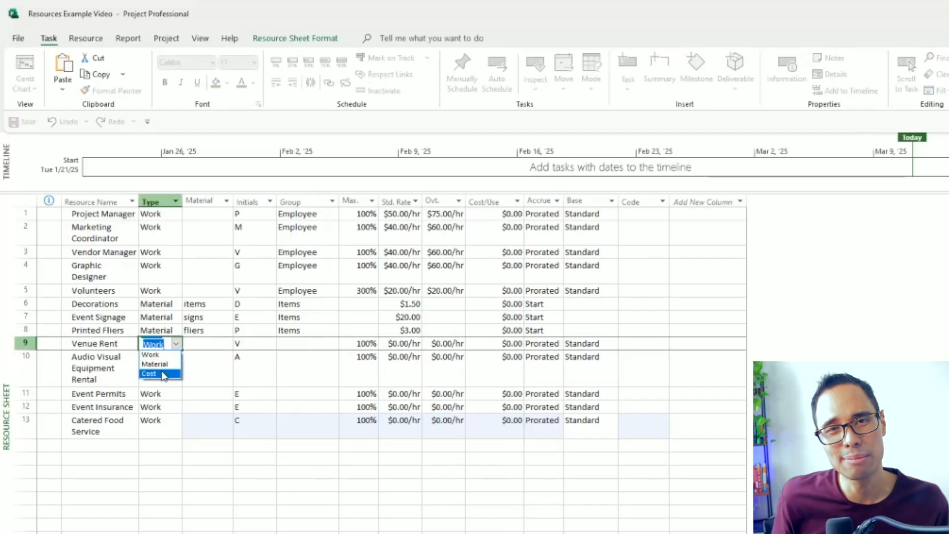
Set the resource type to Cost for all five resources from Venue Rent through Catered Food Service.
left_click(152, 373)
left_click(210, 343)
key("Left")
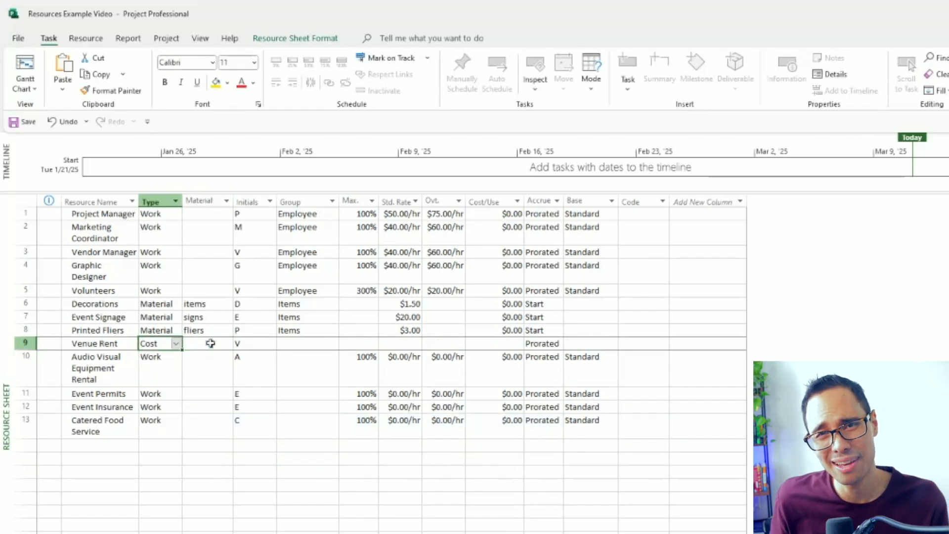
key("Down")
type("Cost")
key("Down")
type("Cost")
key("Down")
type("Cost")
key("Down")
type("Cost")
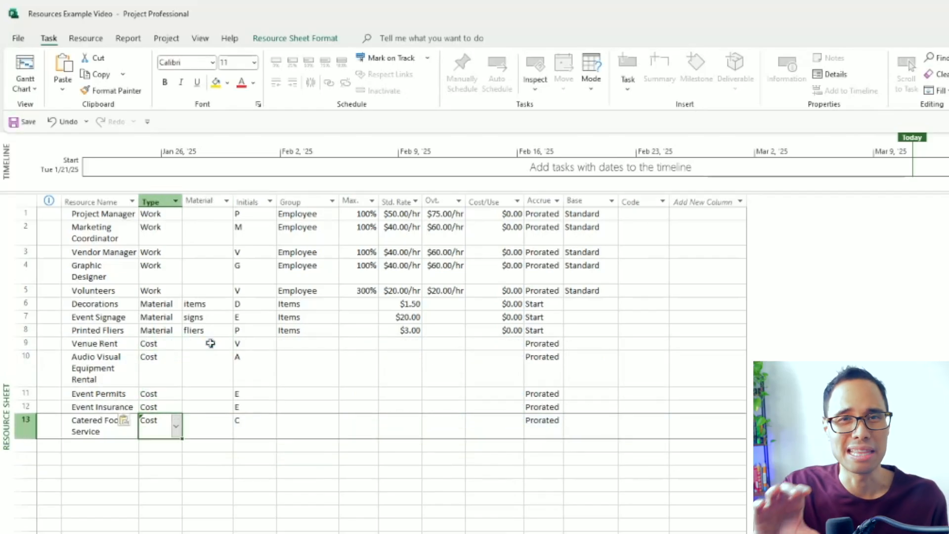
Assign Venue Rent, Event Permits and Event Insurance to the group Event.
left_click(331, 345)
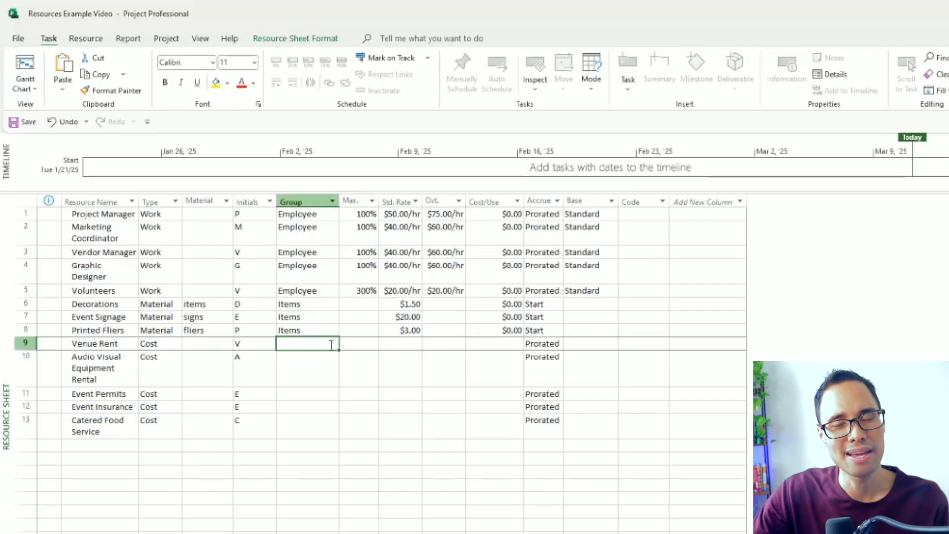
type("E")
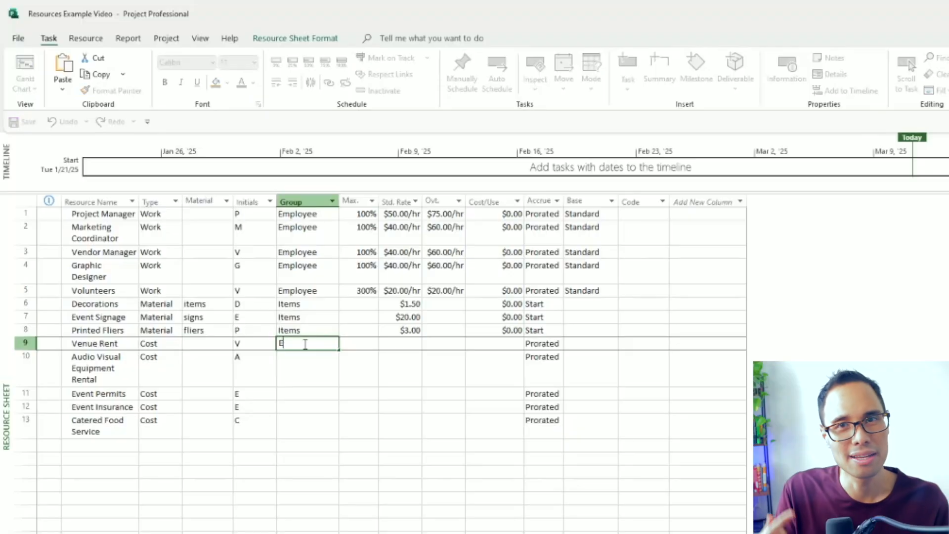
type("Event")
key("Return")
key("Up")
key("ctrl+c")
key("Down")
key("Down")
key("ctrl+v")
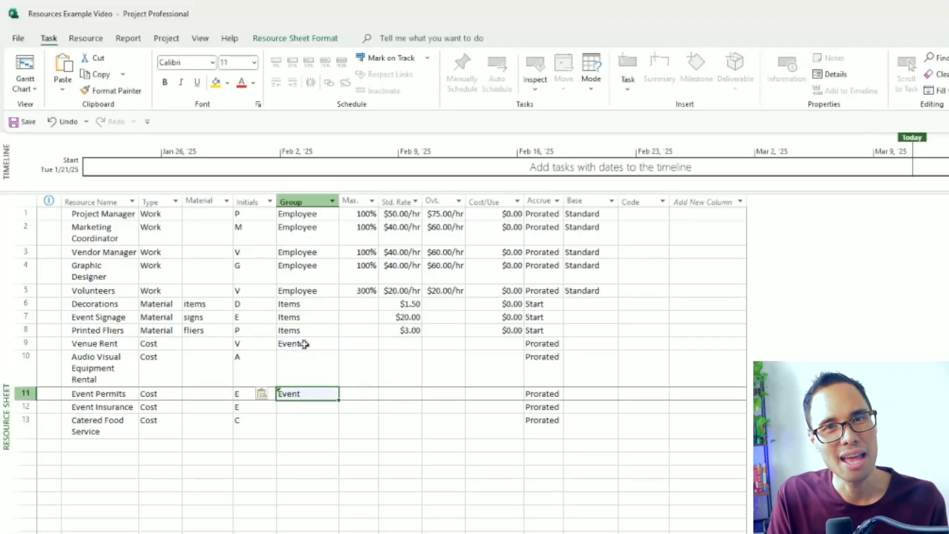
key("Down")
key("ctrl+v")
Assign Audio Visual Equipment Rental and Catered Food Service to the group Vendor.
key("Up")
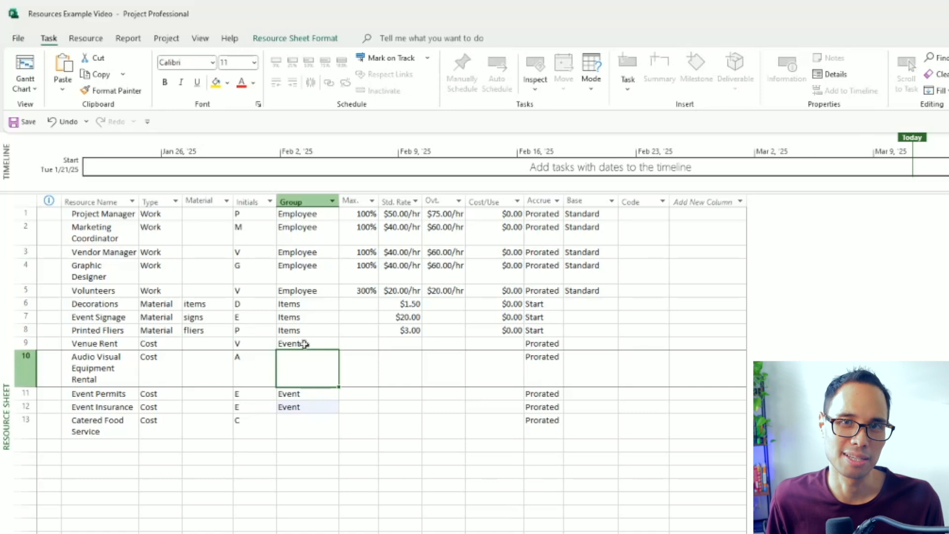
type("Vendor")
key("Return")
key("Return")
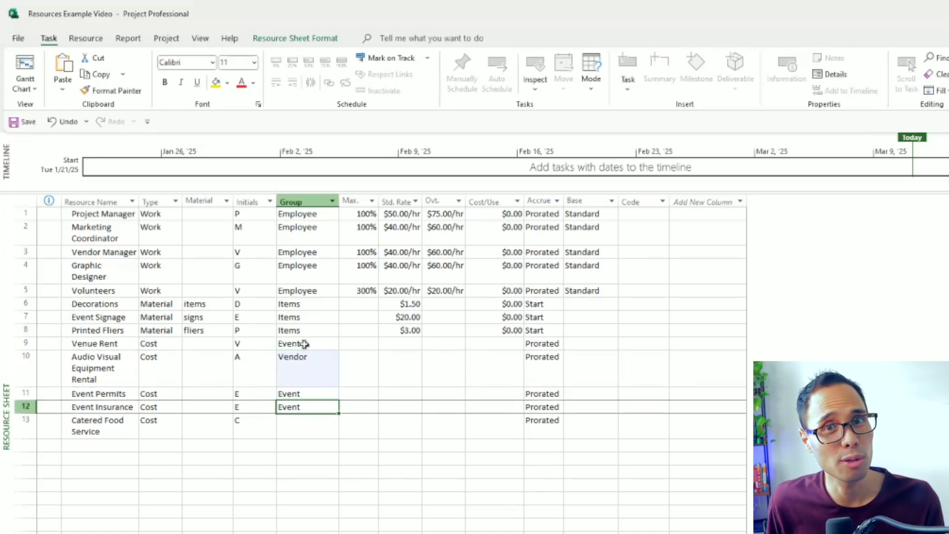
key("Down")
key("ctrl+v")
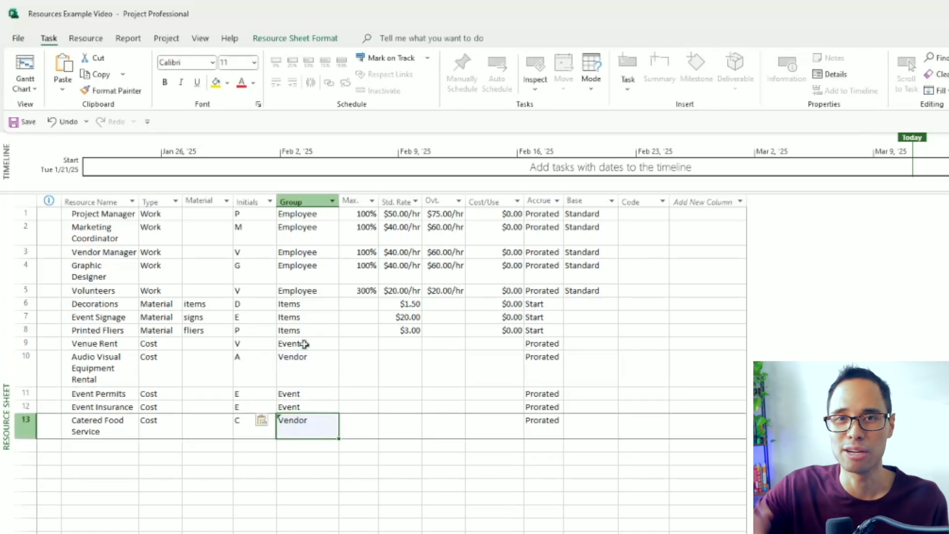
left_click(352, 391)
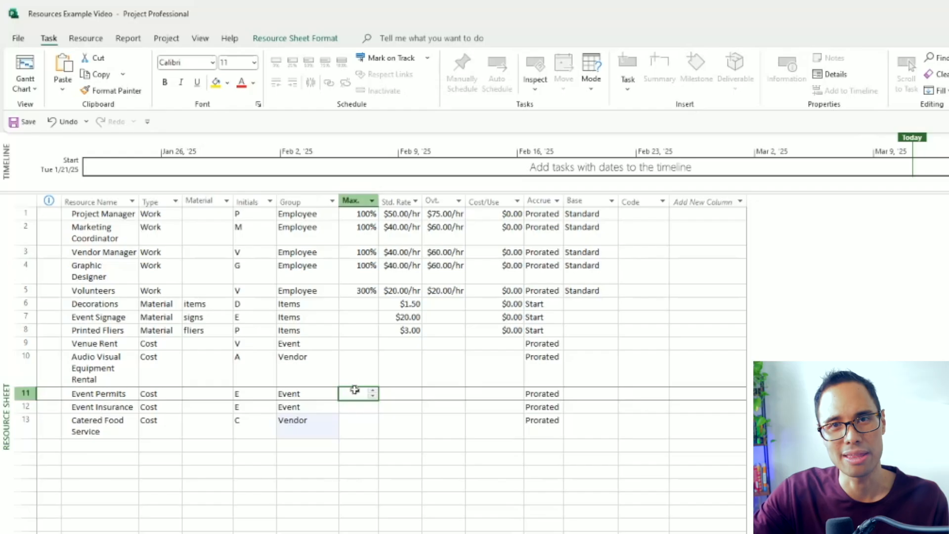
Examine the material label, maximum units, rate and cost-per-use fields of the cost resources.
left_click(392, 366)
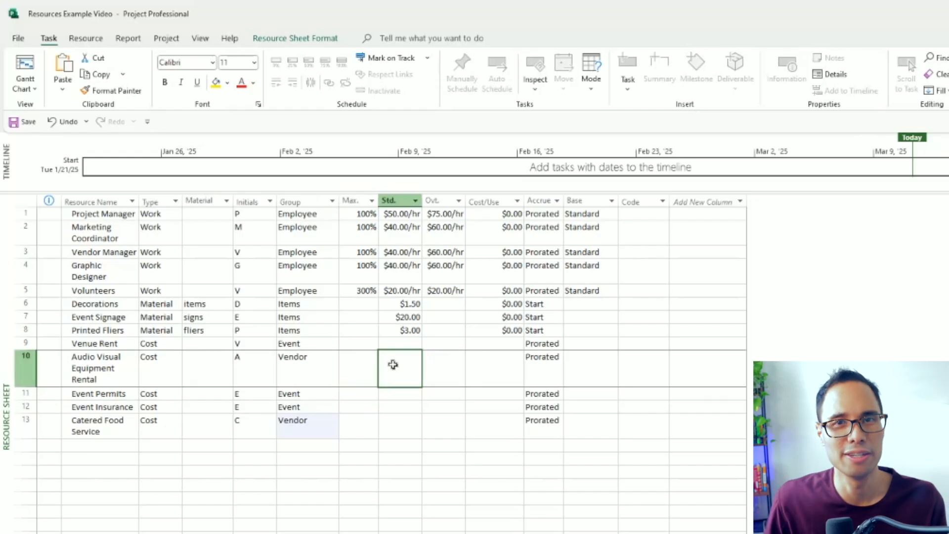
left_click(226, 203)
left_click(358, 238)
left_click(213, 381)
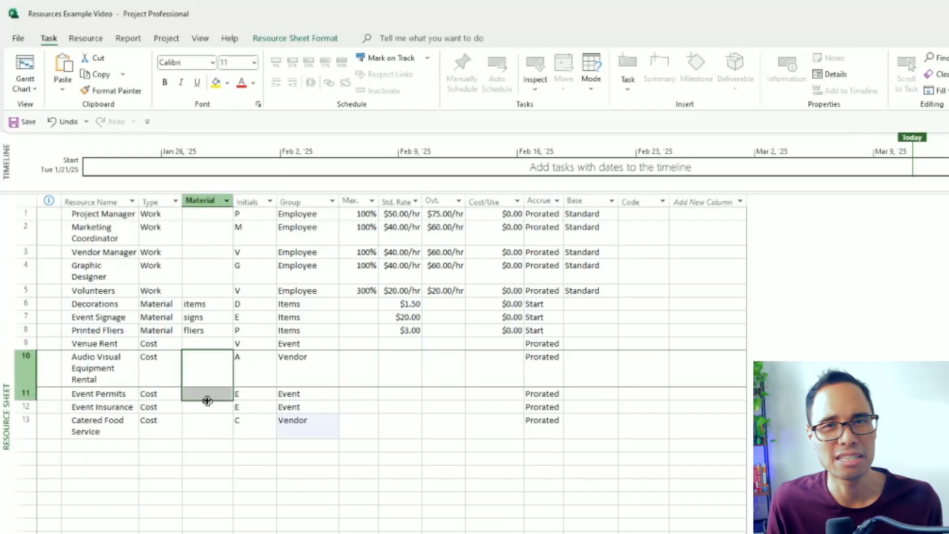
left_click(365, 361)
left_click_drag(366, 372, 436, 419)
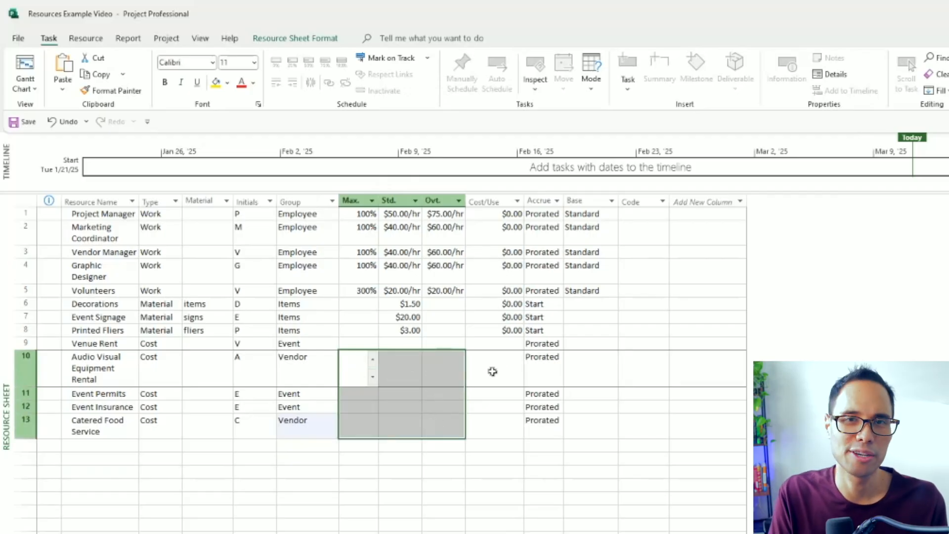
left_click_drag(502, 364, 487, 422)
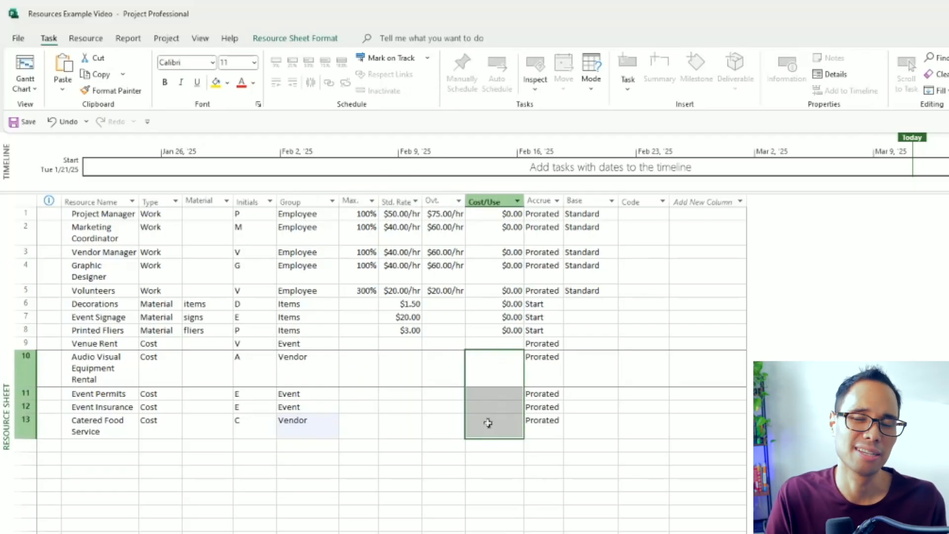
Set the accrual of the Venue Rent resource to End.
left_click(622, 409)
left_click(560, 346)
left_click(558, 343)
left_click(544, 376)
left_click(581, 347)
key("Left")
Copy the End accrual from Venue Rent to the four cost resources from Audio Visual Equipment Rental through Catered Food Service.
key("ctrl+c")
key("Down")
key("ctrl+v")
key("Down")
key("ctrl+v")
key("Down")
key("ctrl+v")
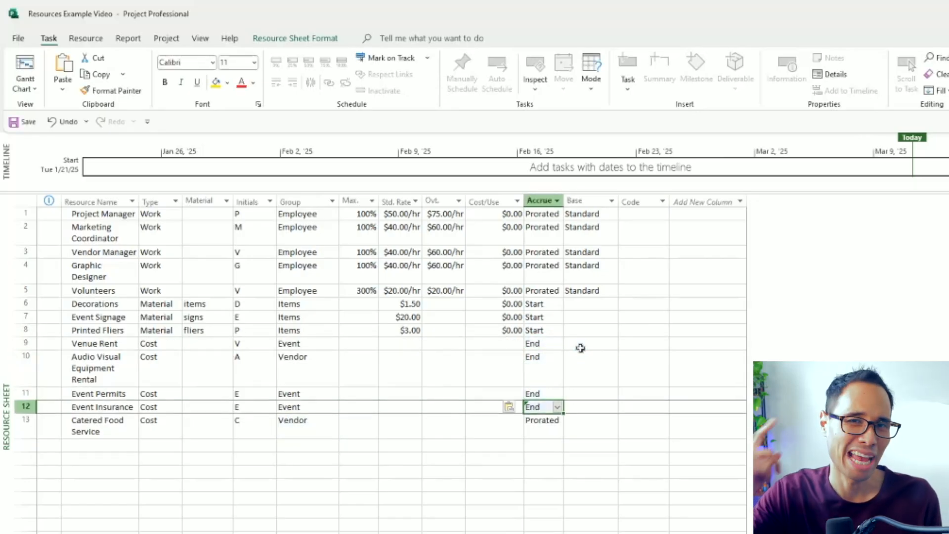
key("Down")
key("ctrl+v")
key("Left")
key("Left")
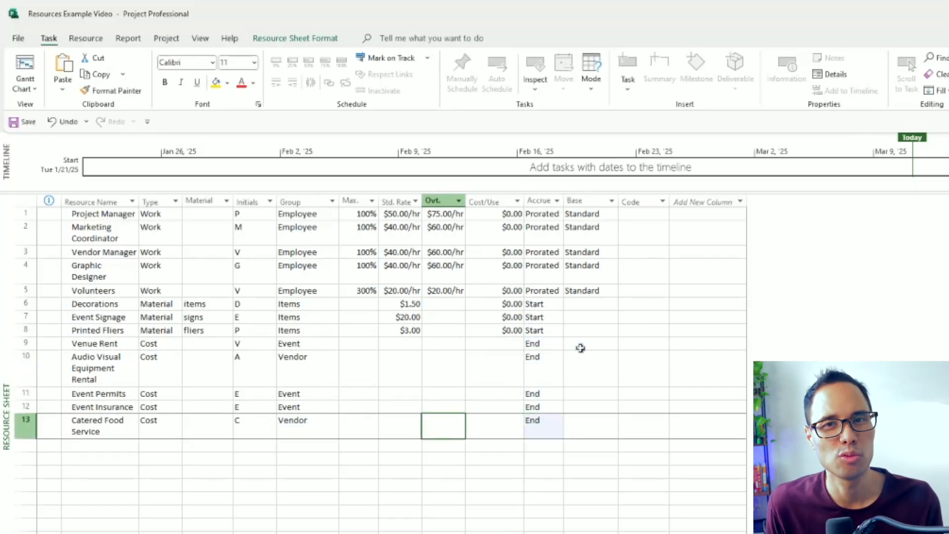
Review the completed resource table column by column, from Resource Name through Accrue.
left_click(424, 318)
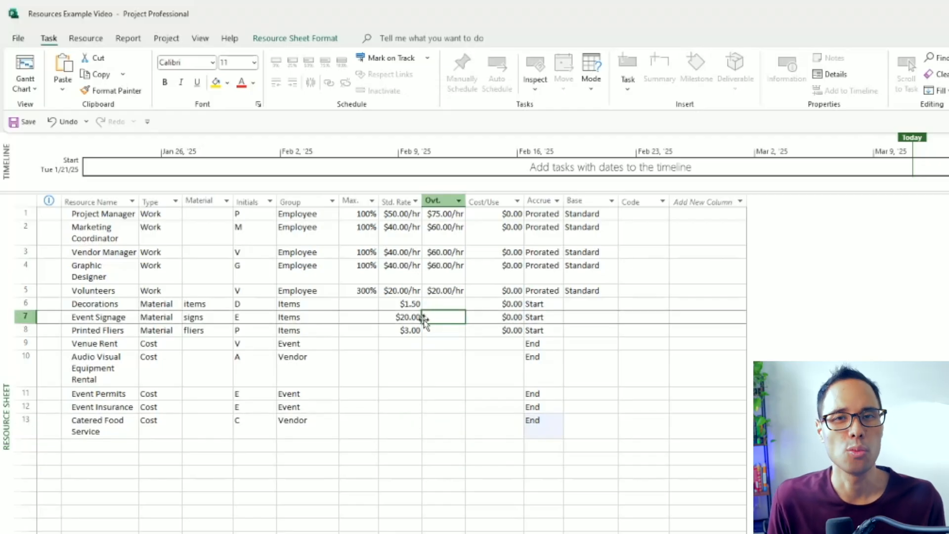
left_click(445, 404)
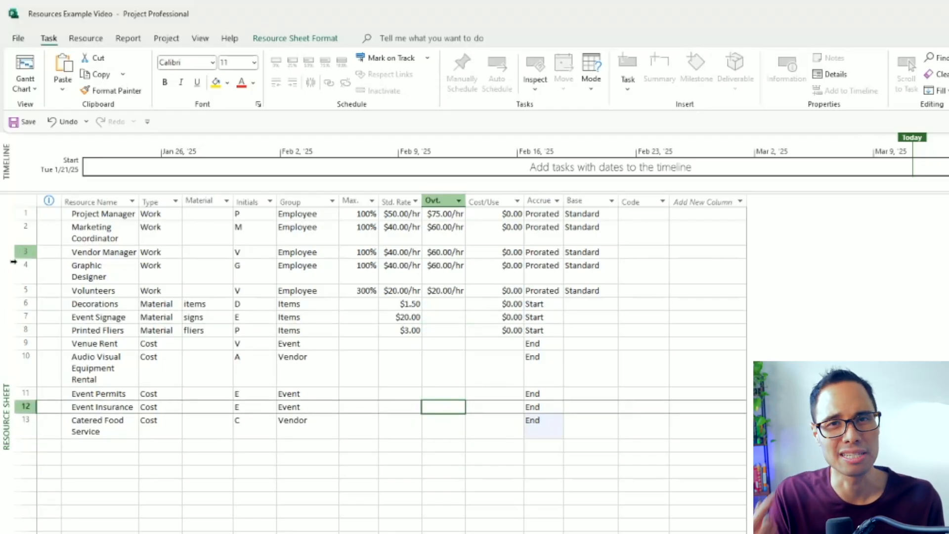
left_click(263, 485)
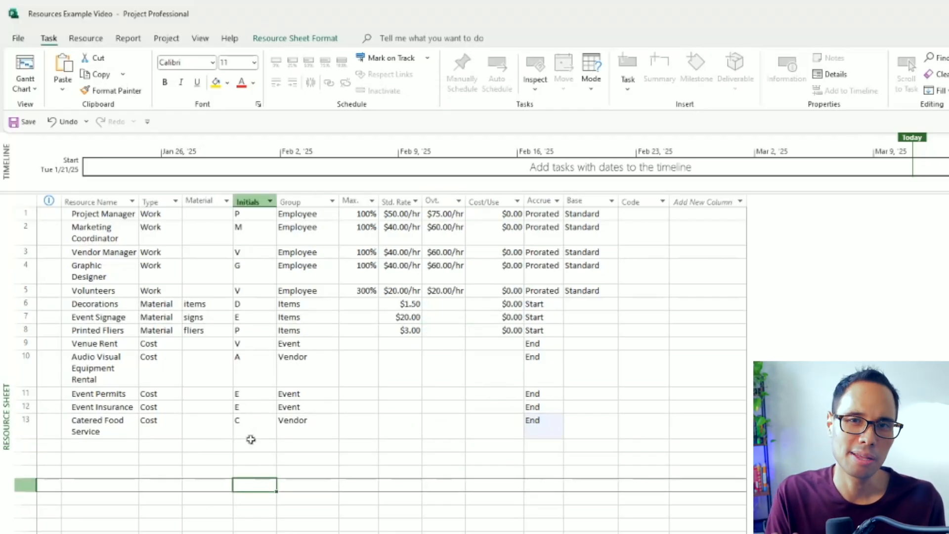
left_click(110, 201)
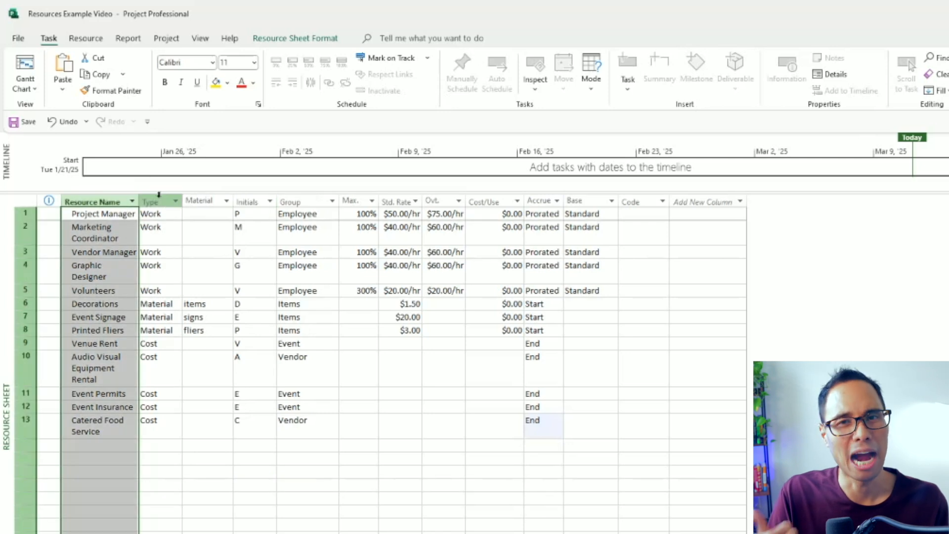
left_click(159, 195)
left_click(197, 199)
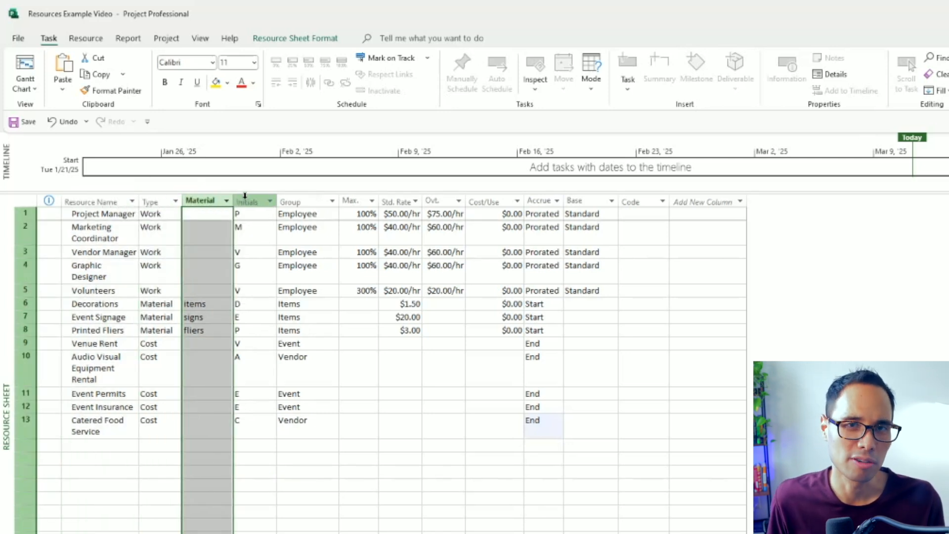
left_click(297, 200)
left_click(353, 201)
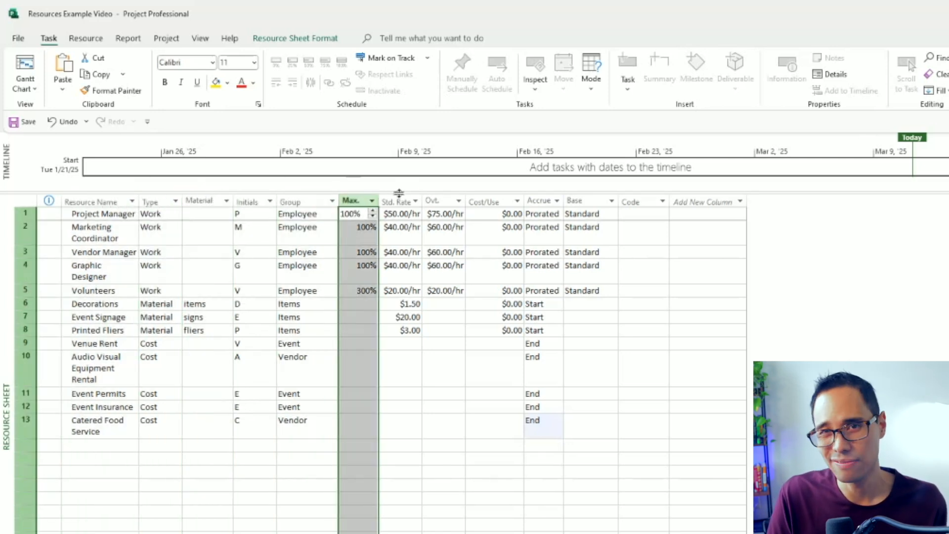
left_click(399, 194)
left_click(437, 195)
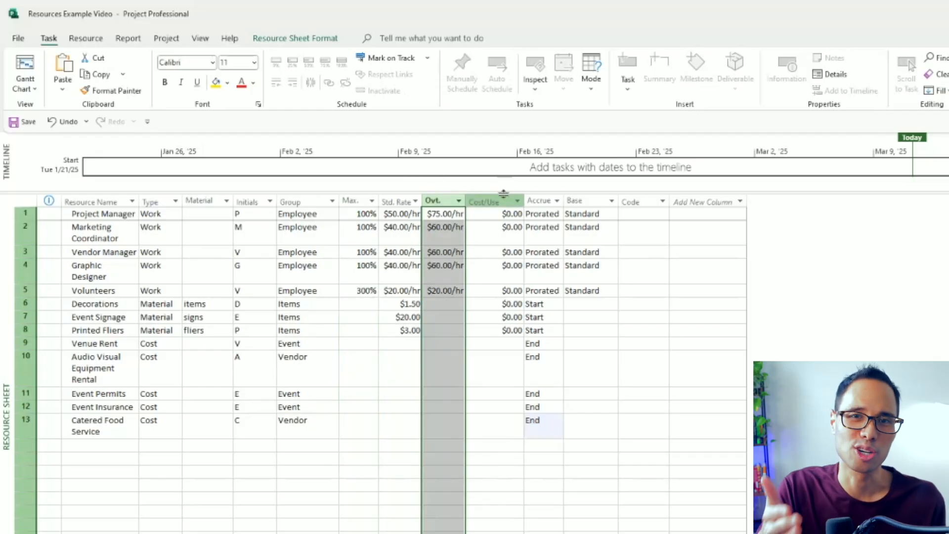
left_click(538, 200)
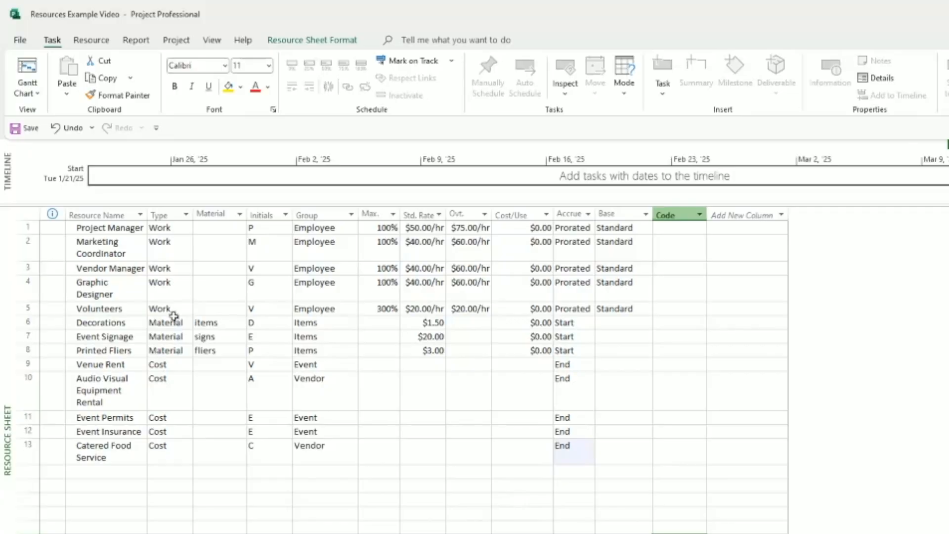
Switch from the Resource Sheet to the Gantt Chart view and select the milestone MS: Planning Completed.
left_click(172, 310)
right_click(6, 357)
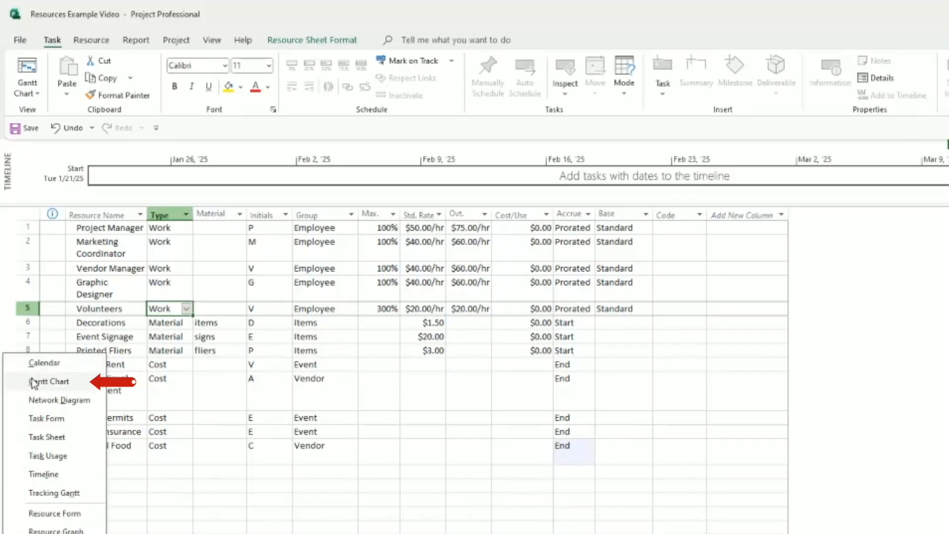
left_click(33, 382)
left_click(214, 331)
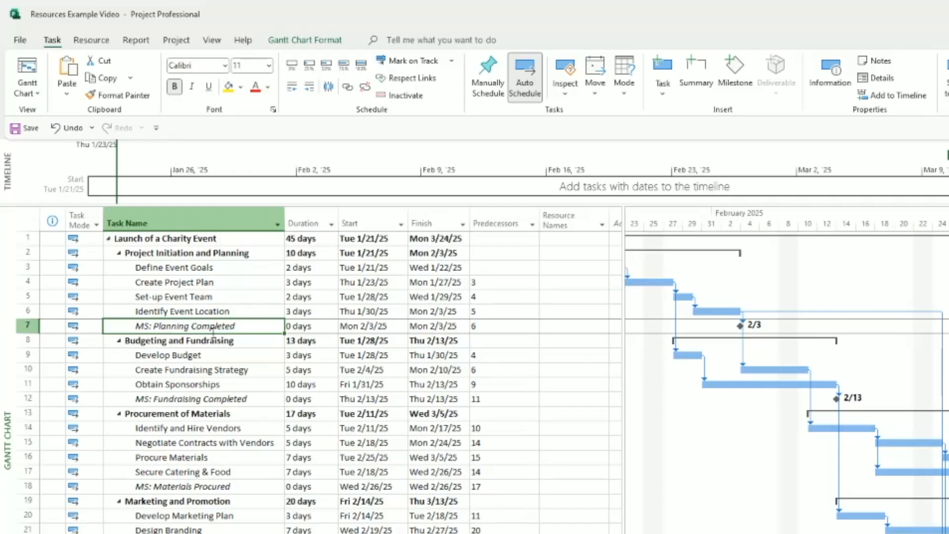
Open the Assign Resources dialog and place it beside the task names.
left_click(104, 41)
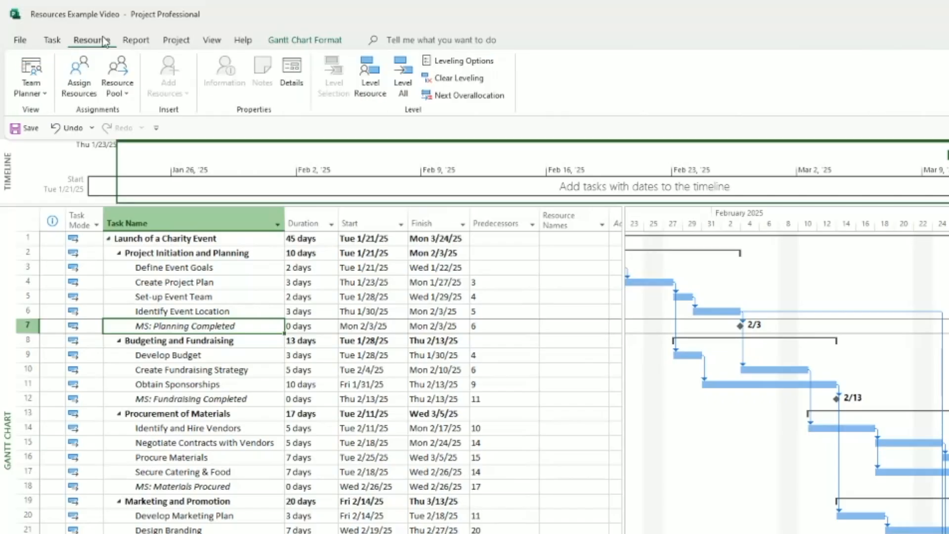
left_click(79, 84)
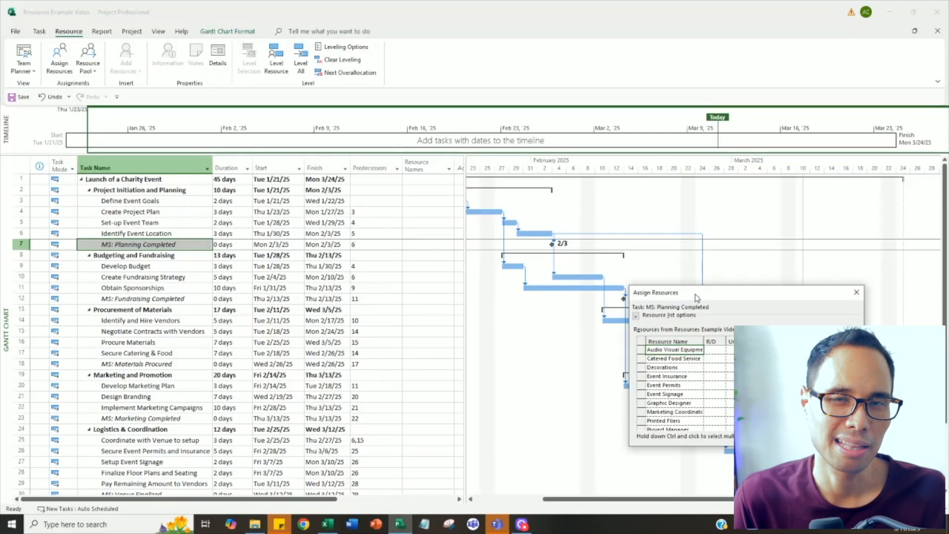
left_click_drag(697, 298, 314, 197)
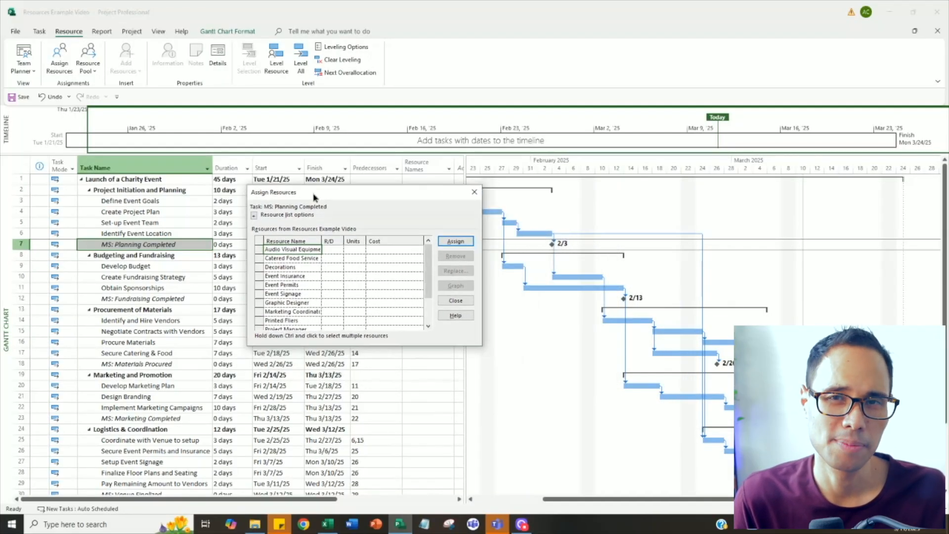
Examine the resource list and its Resource Name, R/D, Units and Cost columns in the Assign Resources dialog.
left_click_drag(430, 265, 425, 310)
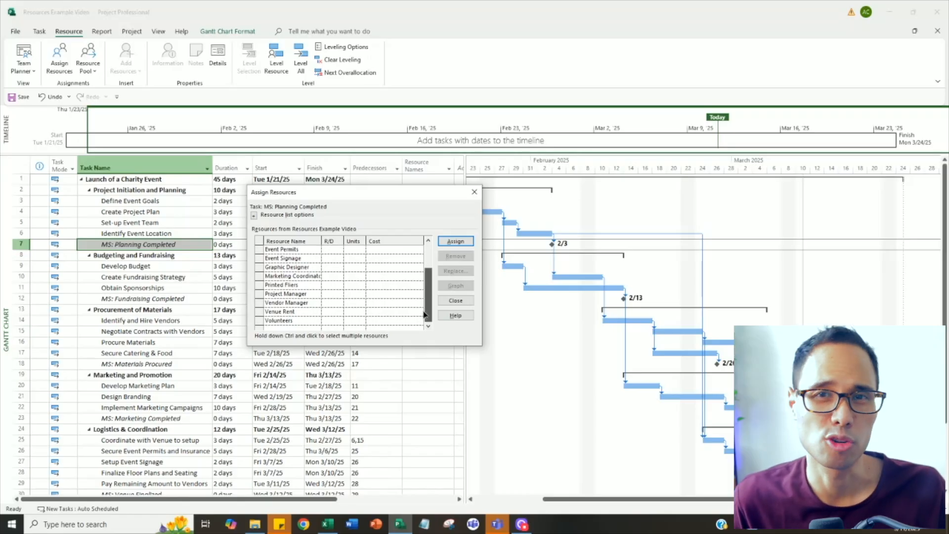
left_click_drag(426, 303, 432, 246)
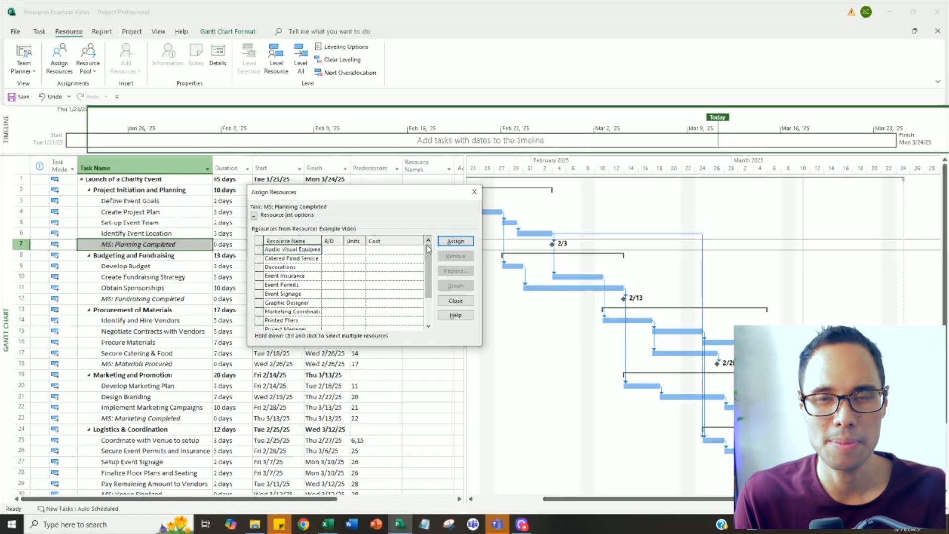
left_click(305, 240)
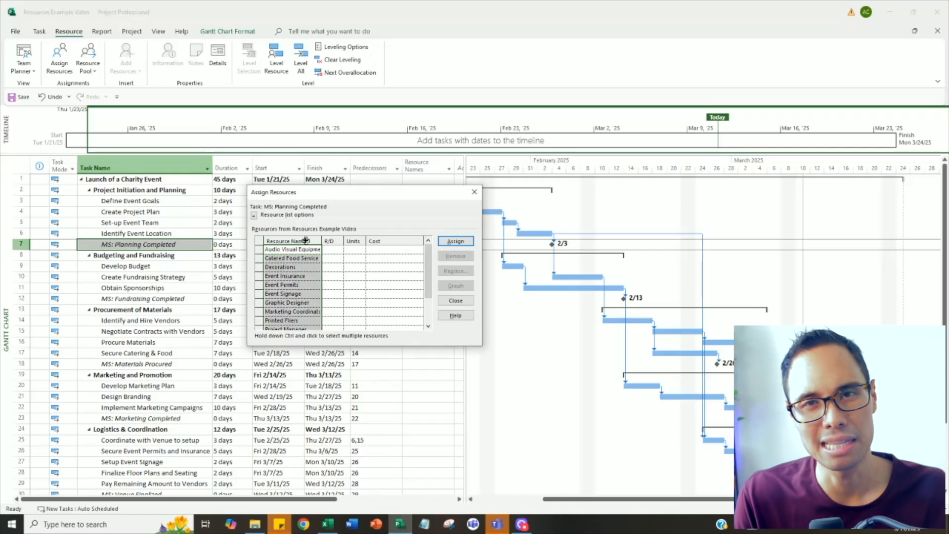
left_click(337, 242)
left_click(355, 238)
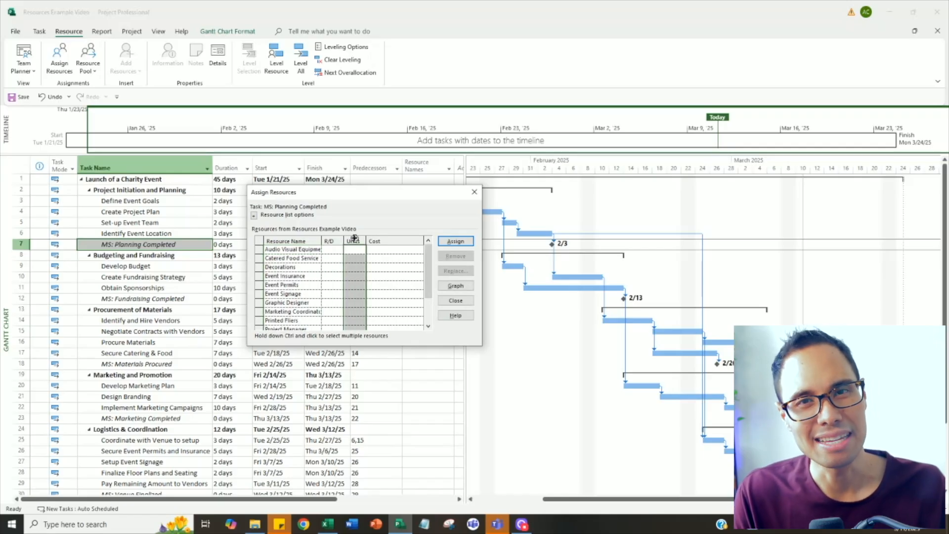
left_click(385, 241)
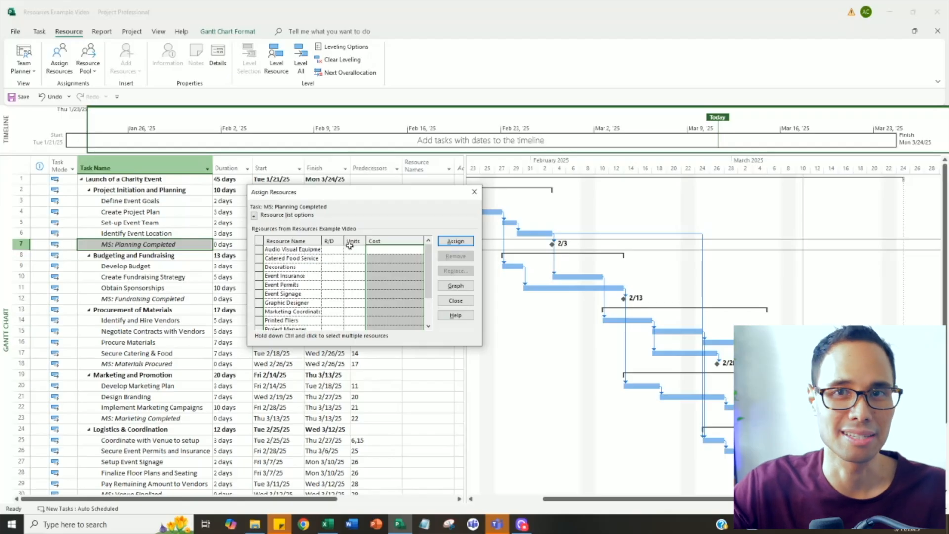
left_click(375, 253)
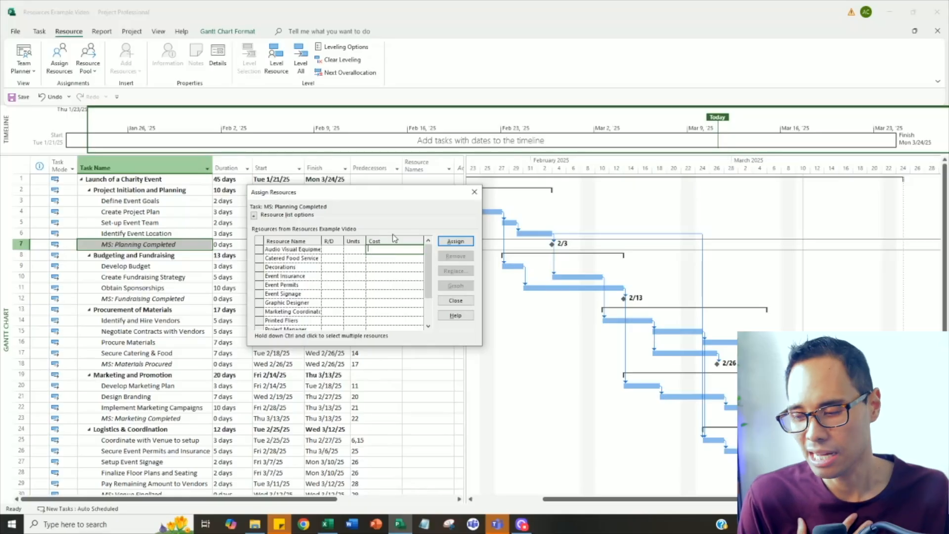
Assign the Project Manager to the top-level task Launch of a Charity Event at 100% units.
left_click_drag(361, 195, 276, 257)
left_click(118, 179)
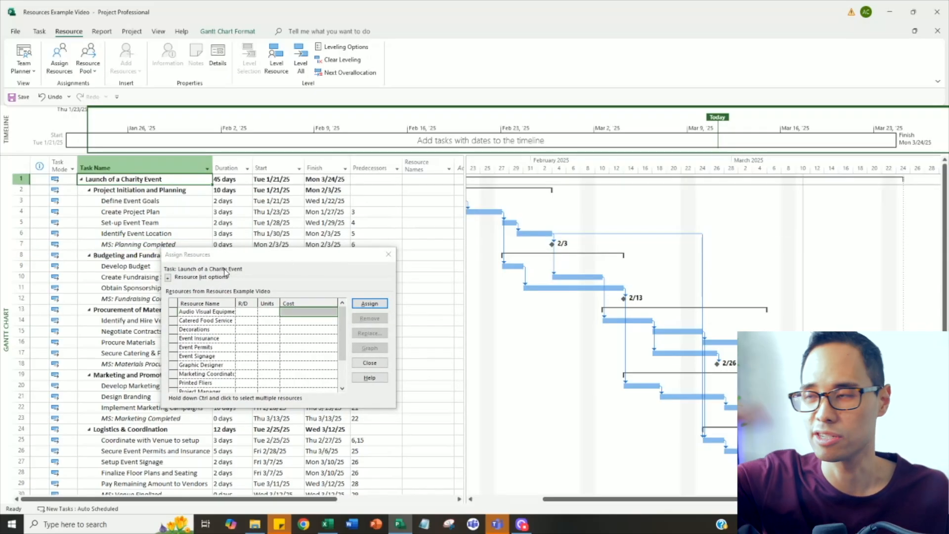
left_click_drag(340, 339, 340, 361)
left_click(273, 356)
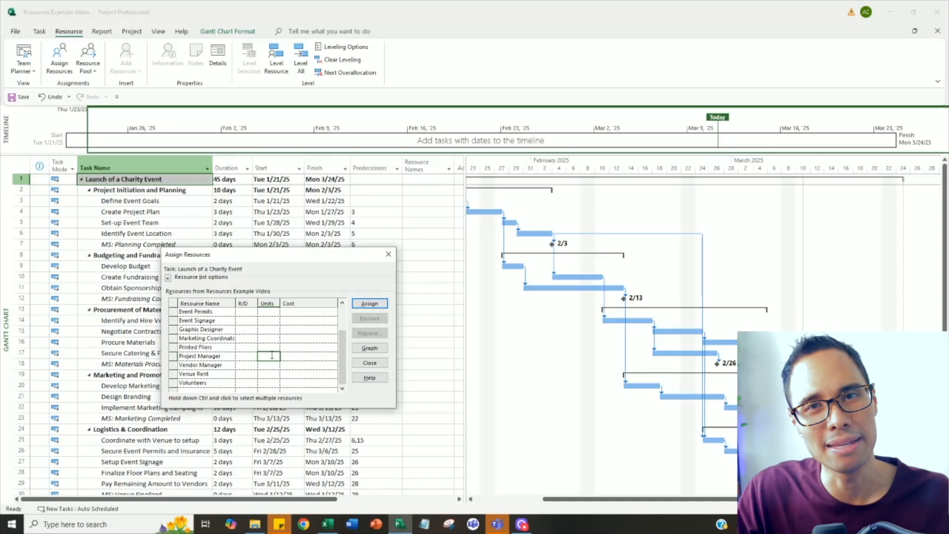
key("Return")
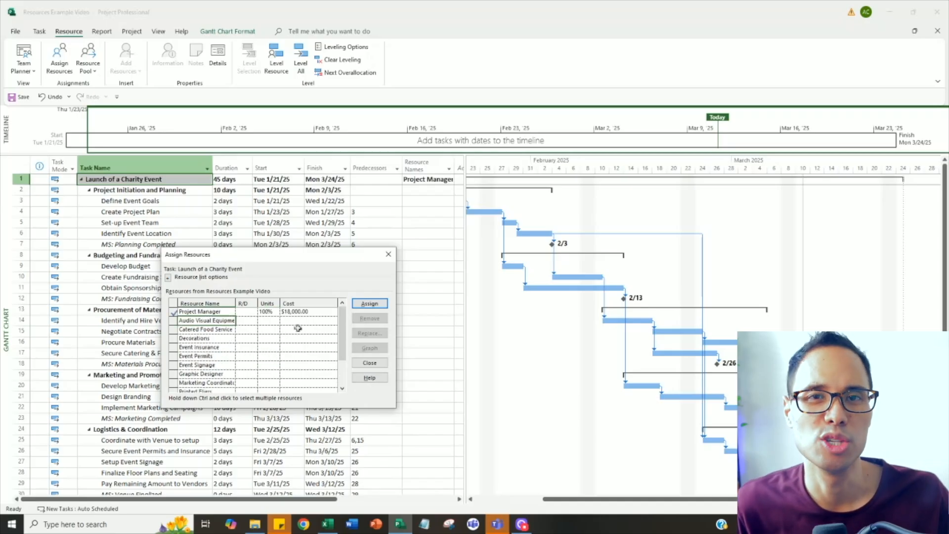
left_click(308, 312)
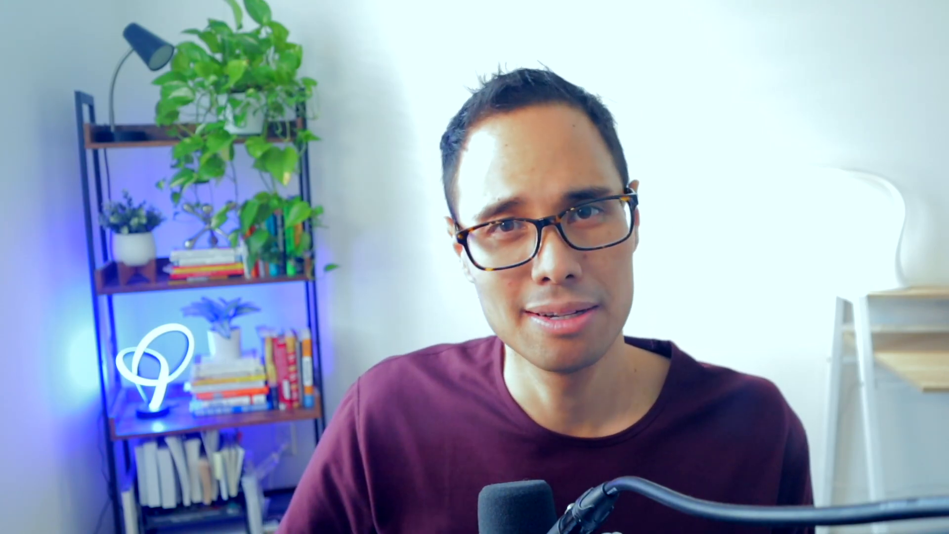
left_click_drag(21, 319, 24, 346)
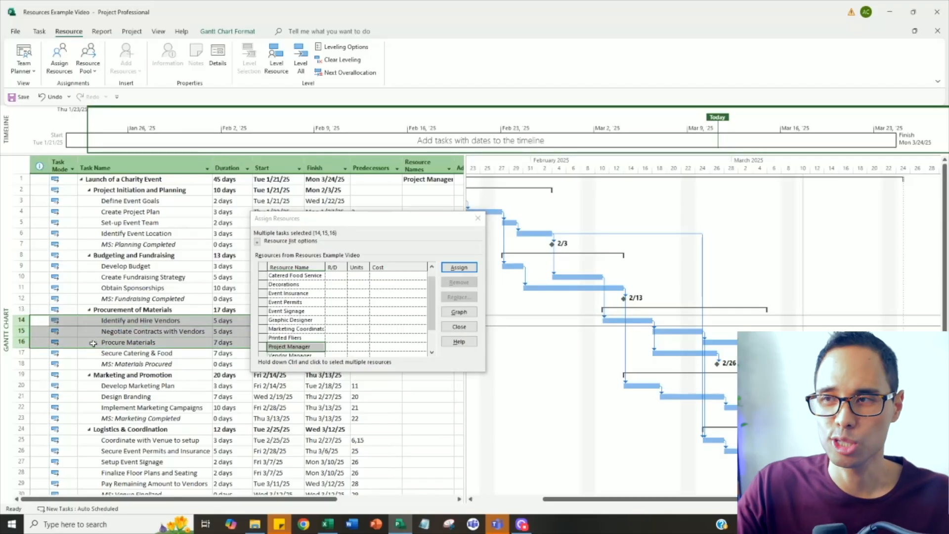
left_click(129, 332)
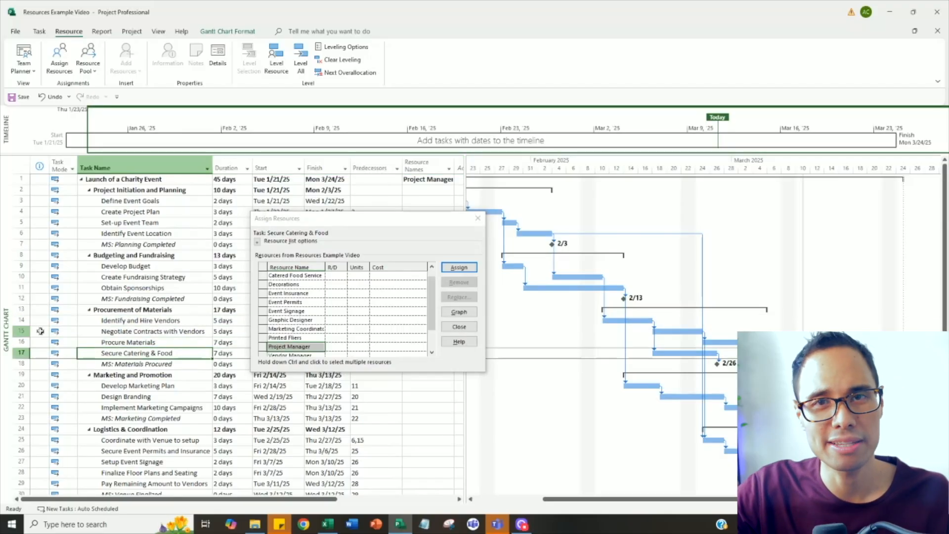
left_click(126, 321)
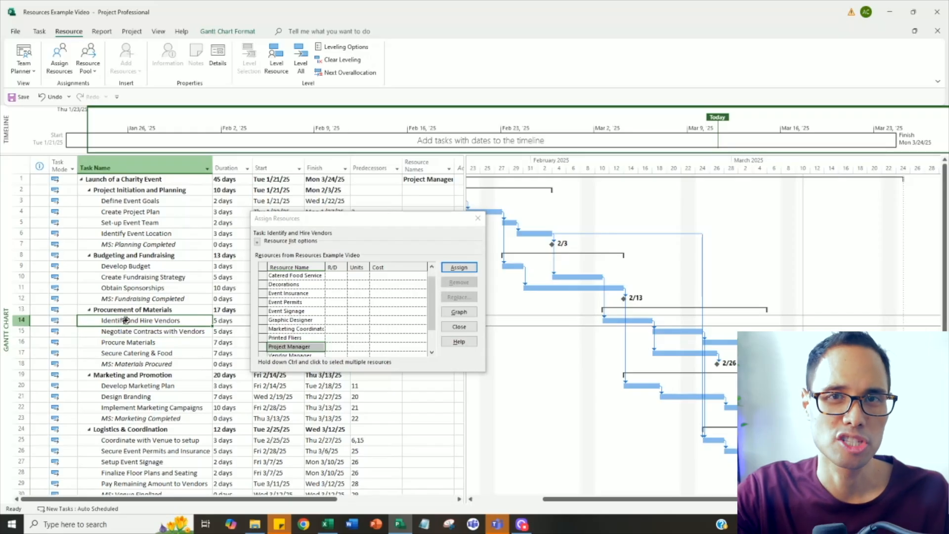
key("Up")
key("Up")
left_click(127, 331)
Assign the Vendor Manager at 100% units to the four Procurement of Materials tasks, from Identify and Hire Vendors through Secure Catering & Food.
left_click_drag(139, 321, 129, 354)
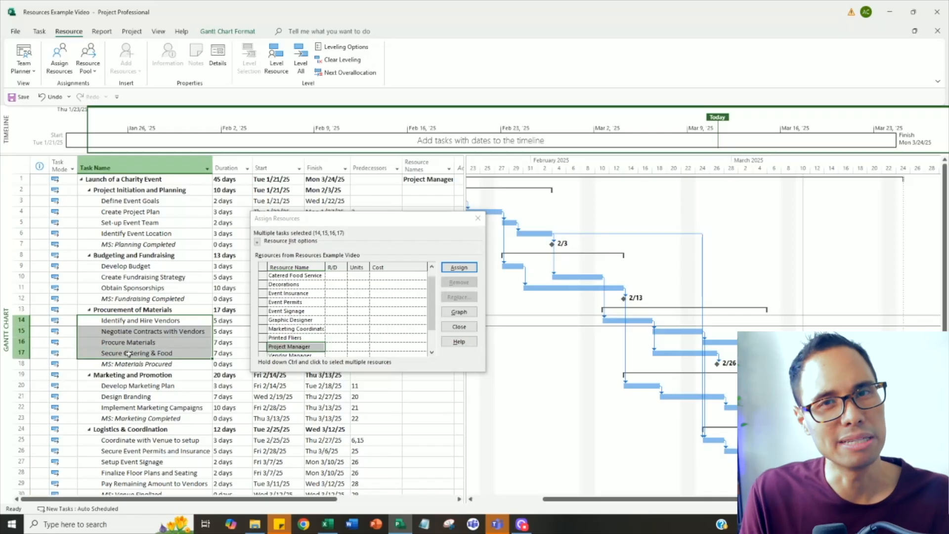
left_click_drag(432, 310, 432, 328)
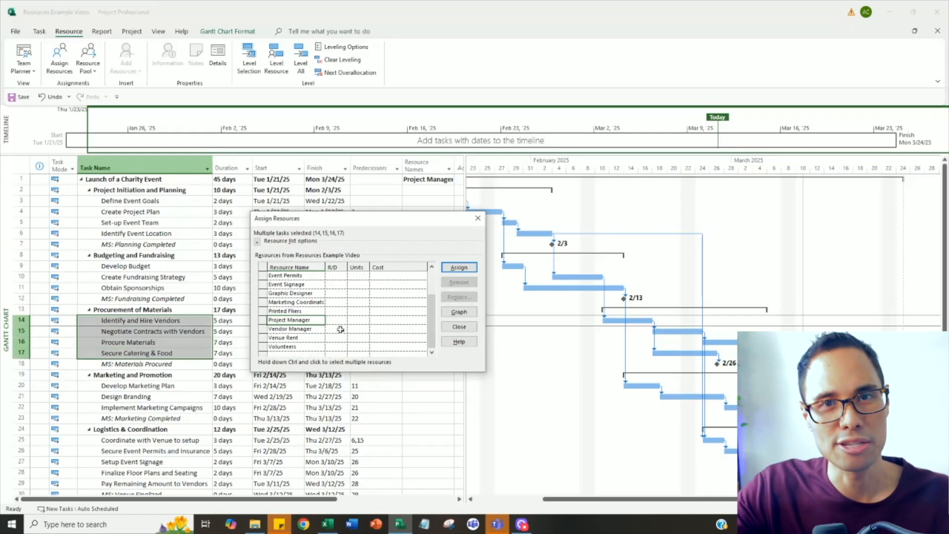
left_click(358, 328)
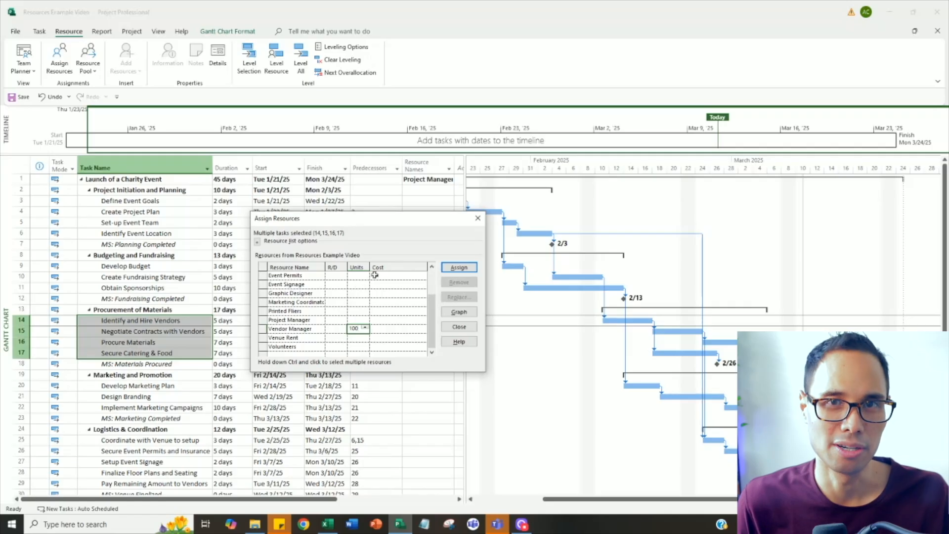
left_click(459, 267)
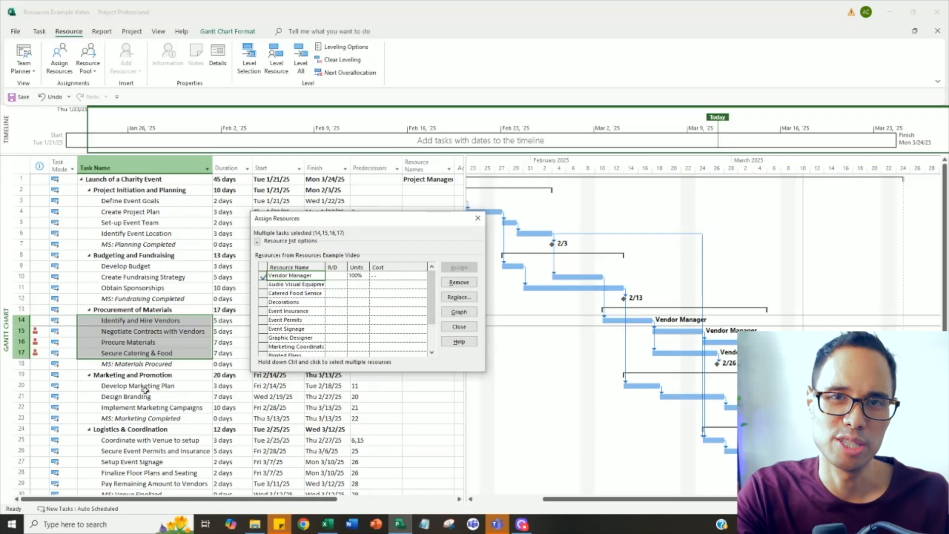
Assign the Vendor Manager to the task Coordinate with Venue to setup.
scroll(145, 390, "down", 1)
left_click(149, 407)
scroll(381, 308, "down", 2)
left_click(360, 310)
left_click(365, 309)
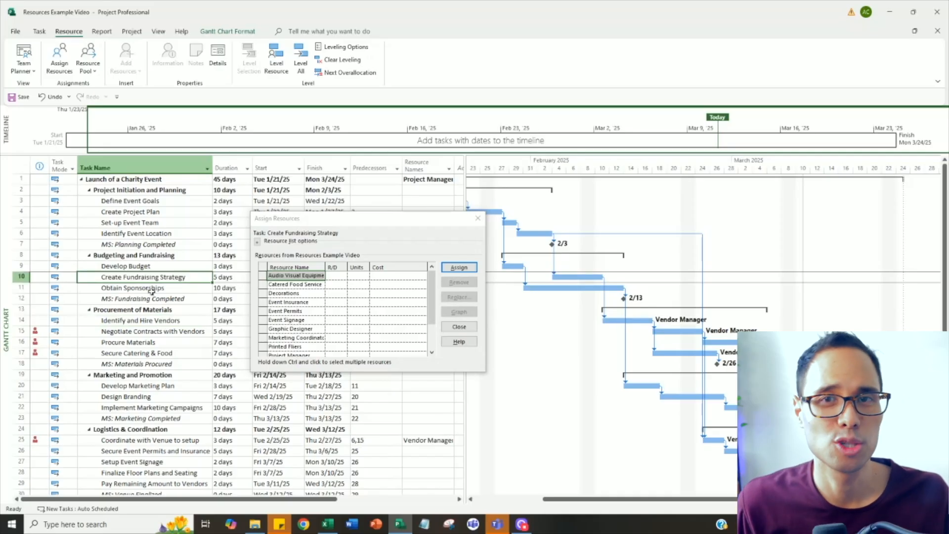
Assign the Marketing Coordinator at 100% units to Create Fundraising Strategy, Obtain Sponsorships, Develop Marketing Plan and Implement Marketing Campaigns.
left_click(151, 288)
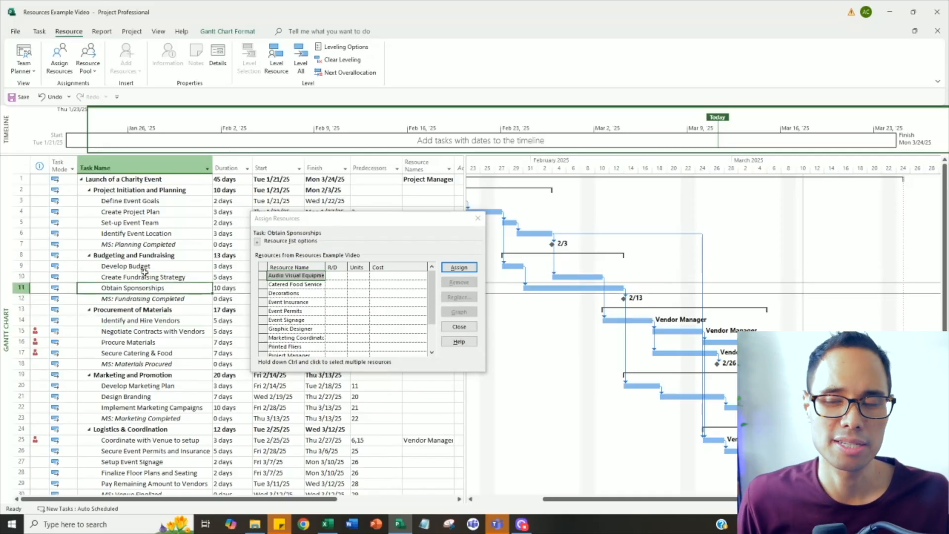
left_click(147, 276)
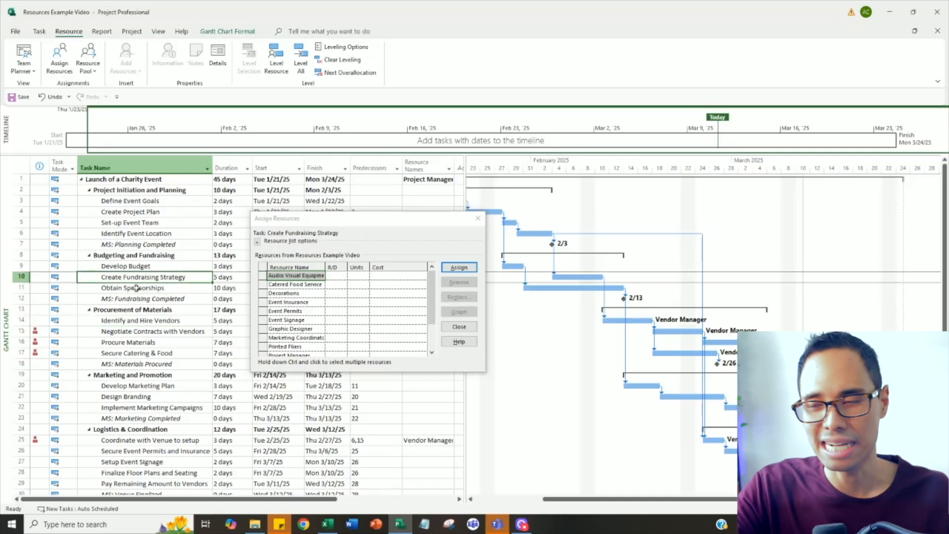
left_click(139, 289, "shift")
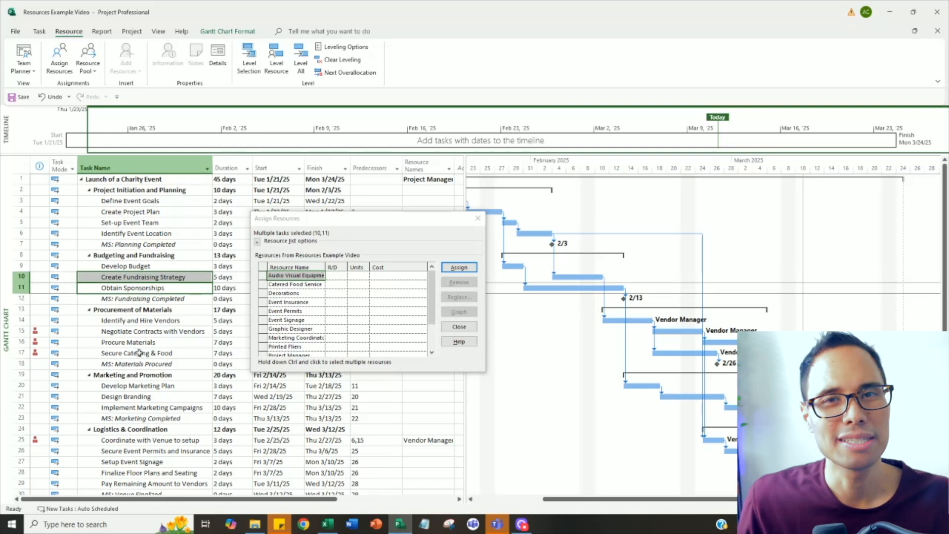
left_click(137, 387, "ctrl")
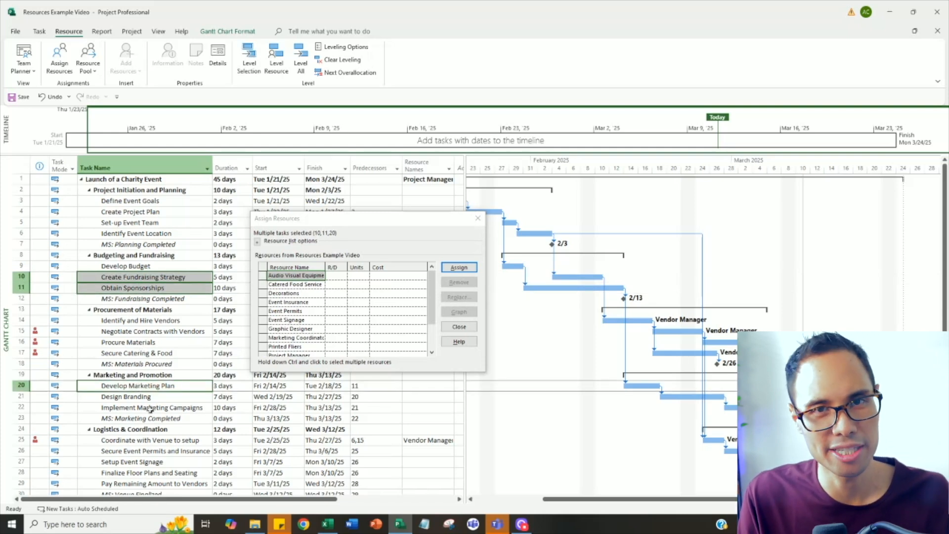
left_click(151, 408, "ctrl")
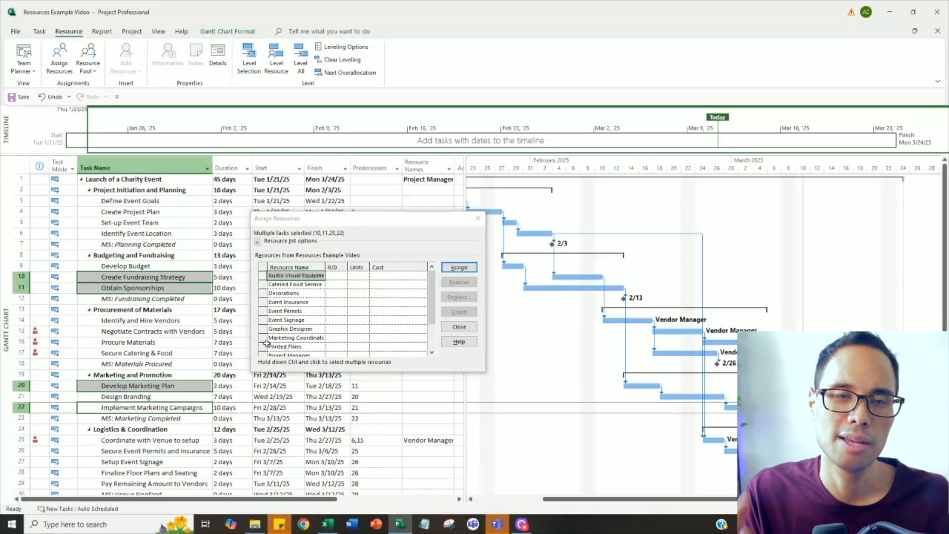
left_click(359, 338)
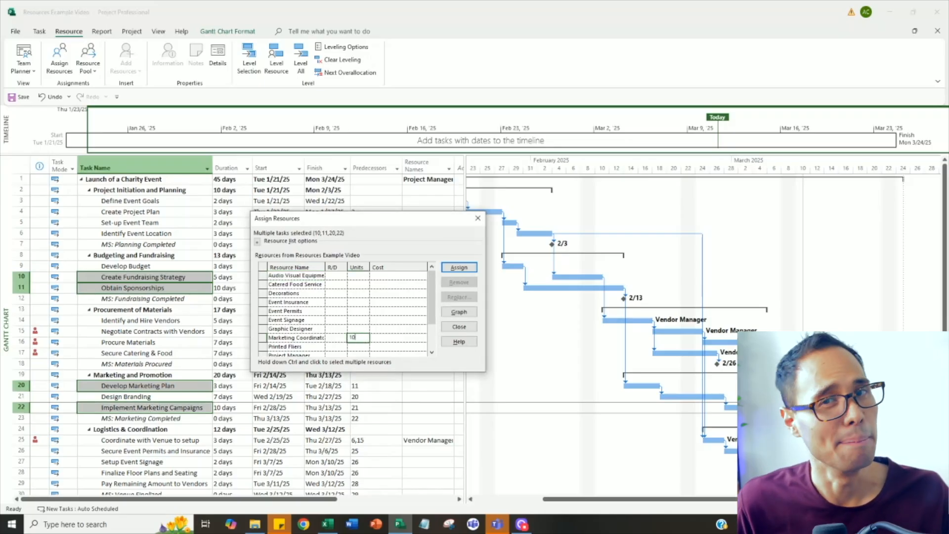
type("100")
left_click(458, 268)
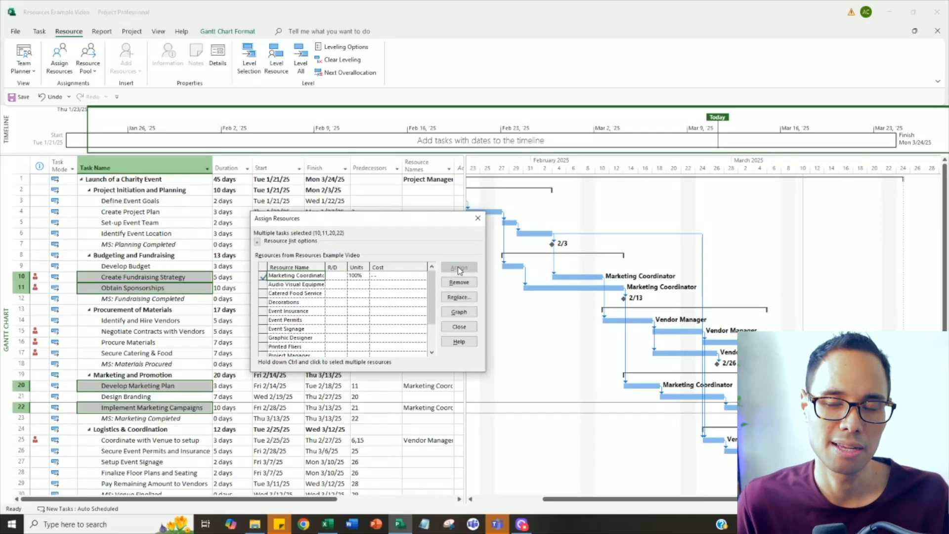
Assign the Graphic Designer to the Design Branding task at 100% units.
double_click(358, 294)
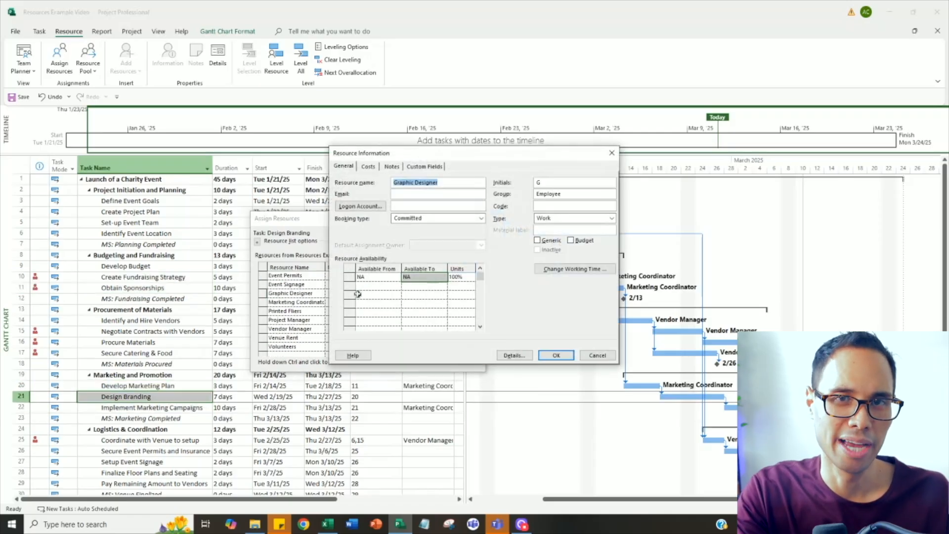
left_click(598, 354)
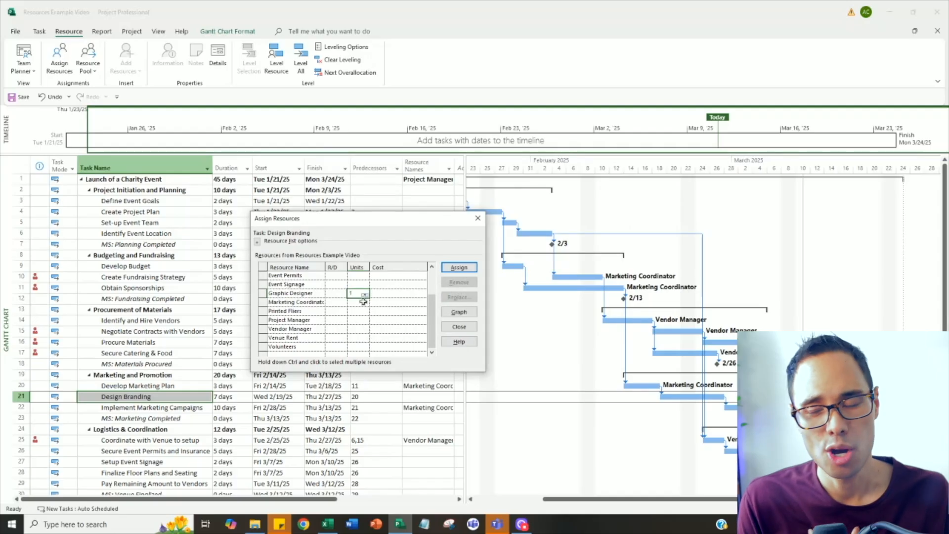
type("100")
key("Return")
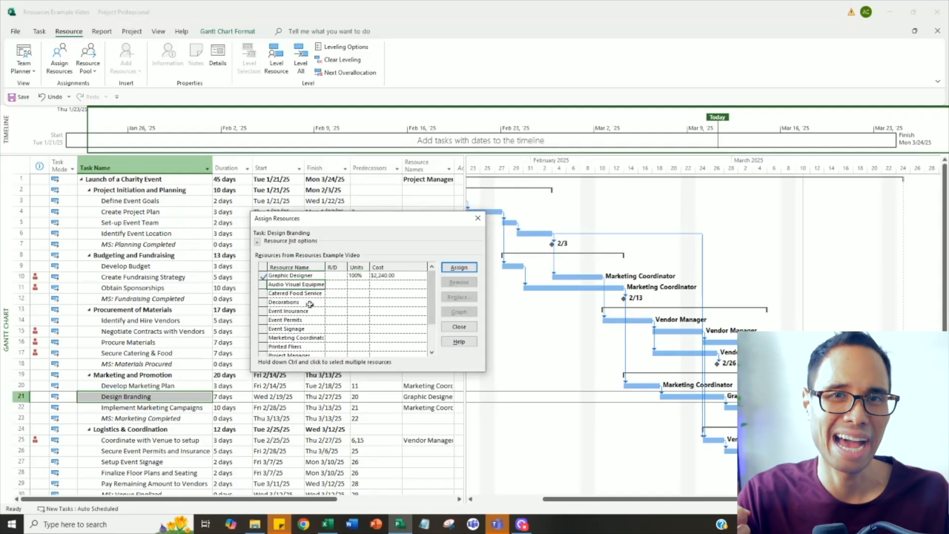
Assign the Volunteers resource to Setup Event Signage, Oversee Event Flow, Coordinate with Vendors and Registration & Guest Checkin.
scroll(174, 417, "down", 2)
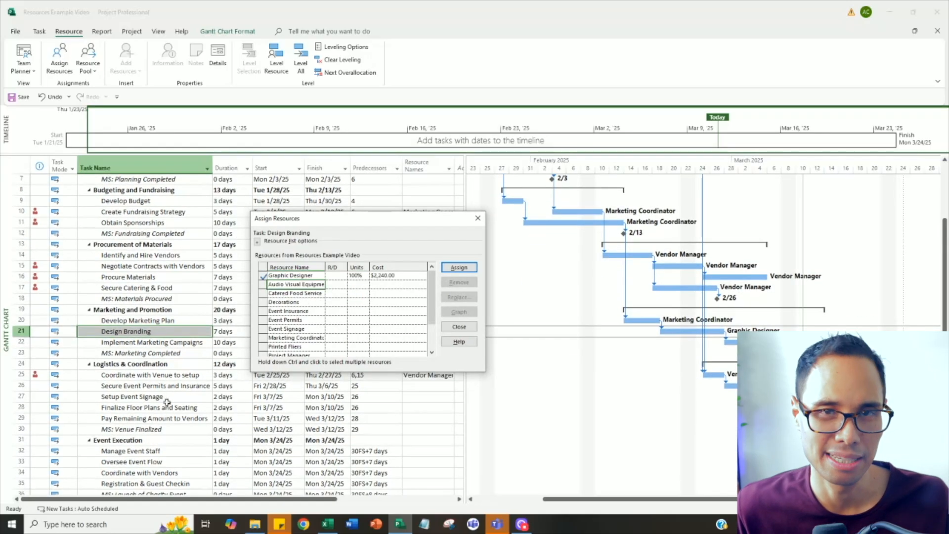
scroll(167, 402, "down", 1)
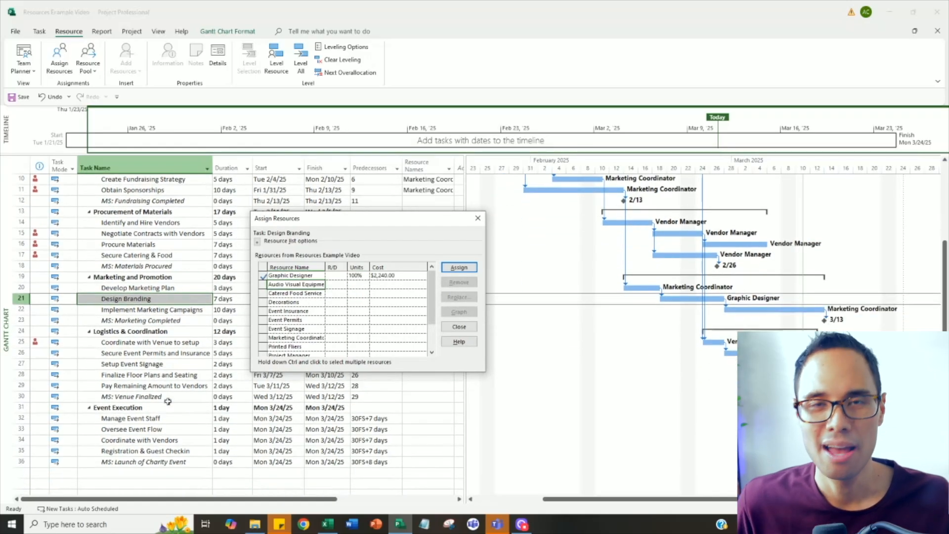
left_click(139, 364)
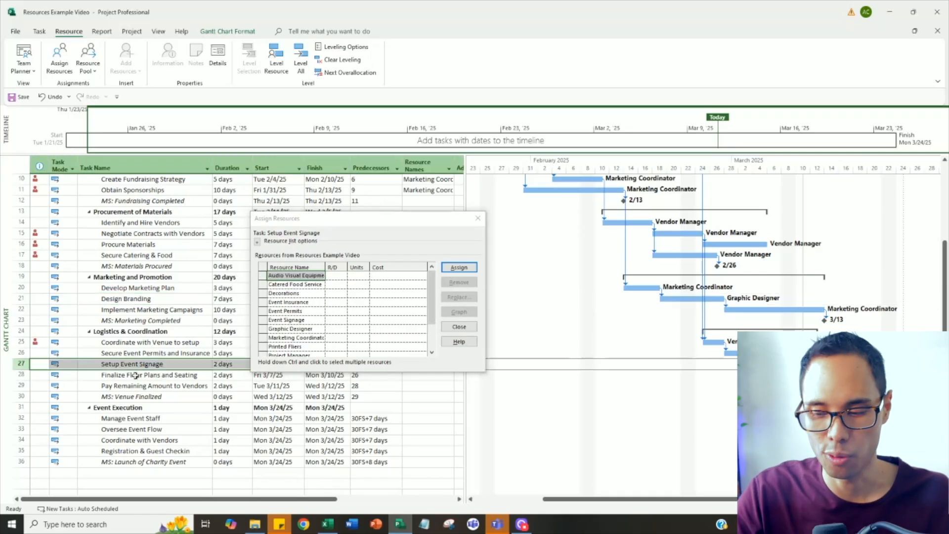
left_click(146, 430, "ctrl")
left_click(154, 440, "ctrl")
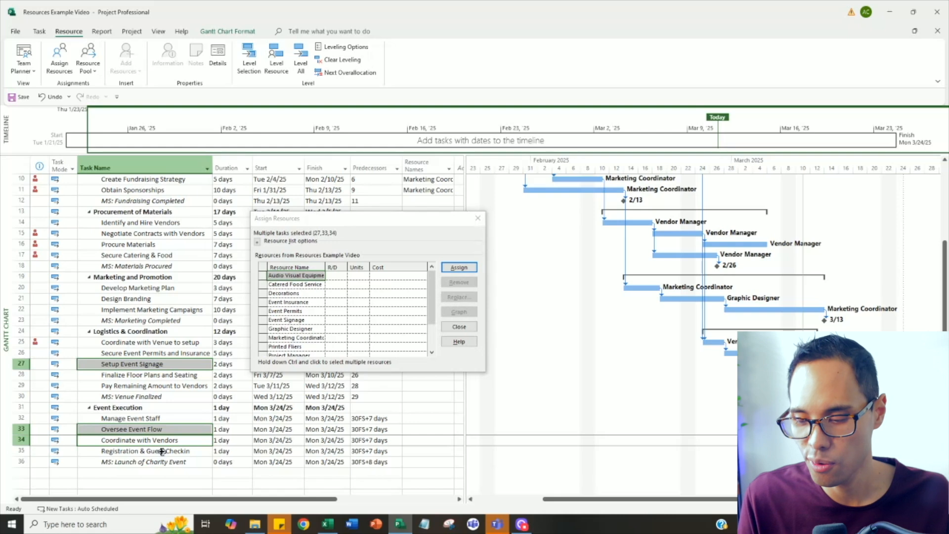
left_click(161, 452, "ctrl")
scroll(394, 312, "down", 2)
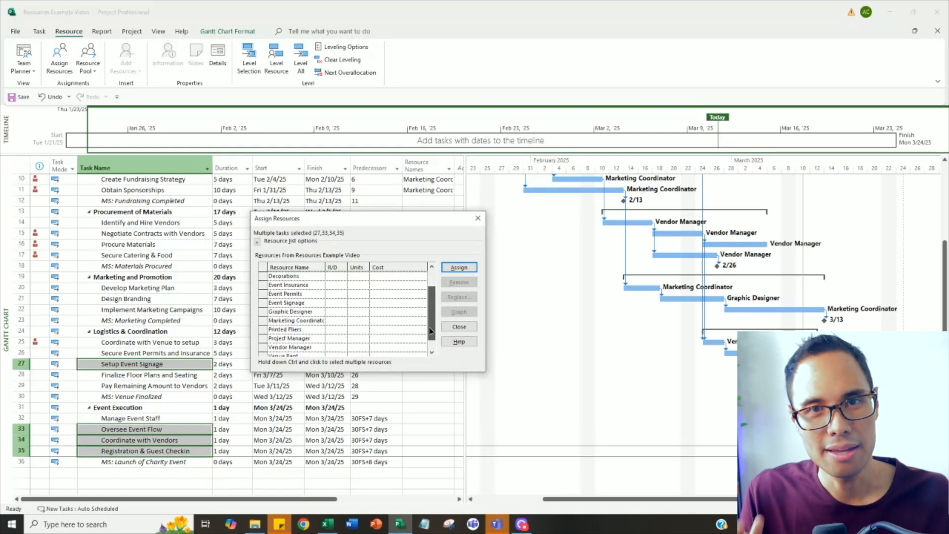
double_click(358, 346)
key("Escape")
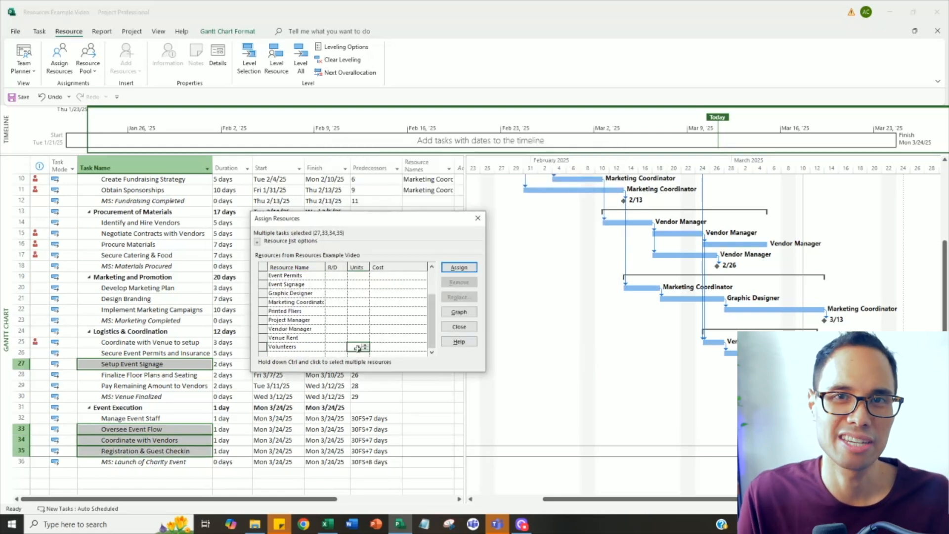
left_click(359, 347)
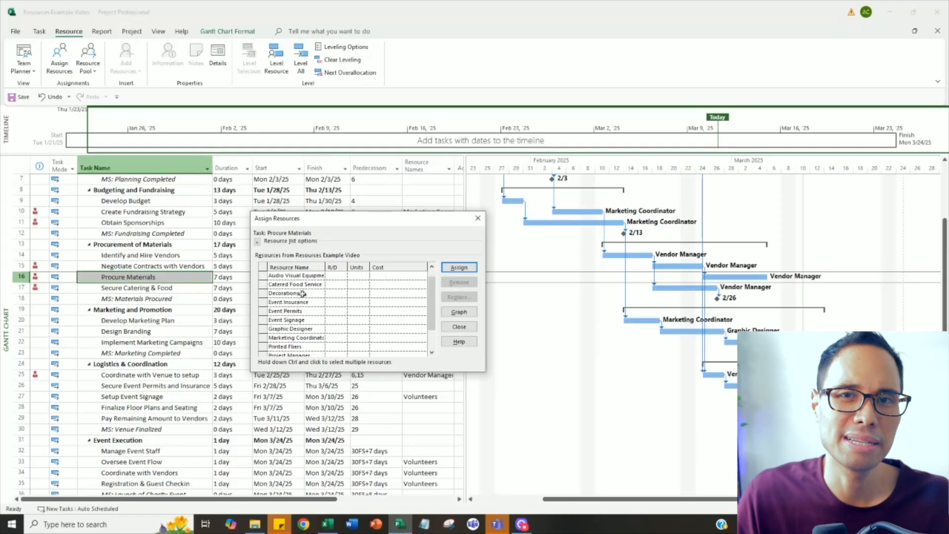
Assign 100 items of Decorations and 30 signs of Event Signage to the Procure Materials task.
left_click(361, 292)
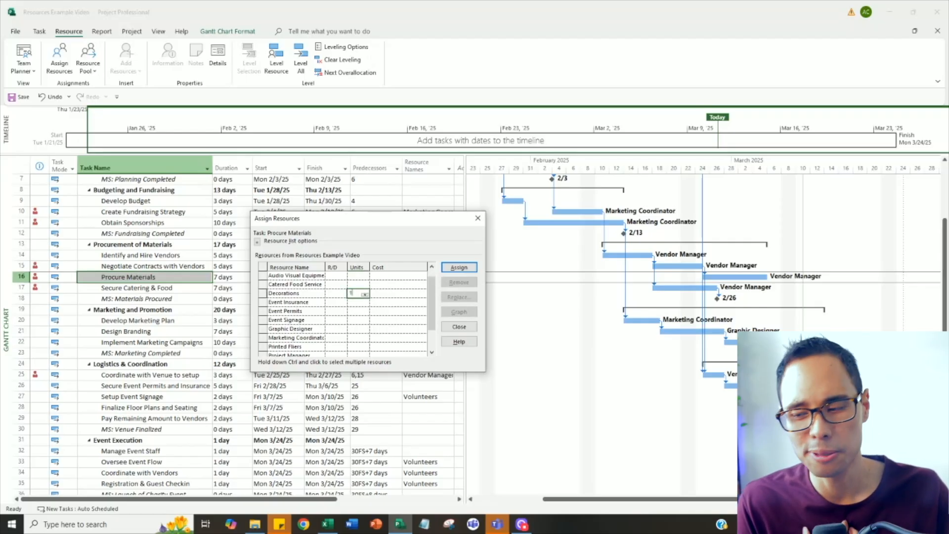
key("Return")
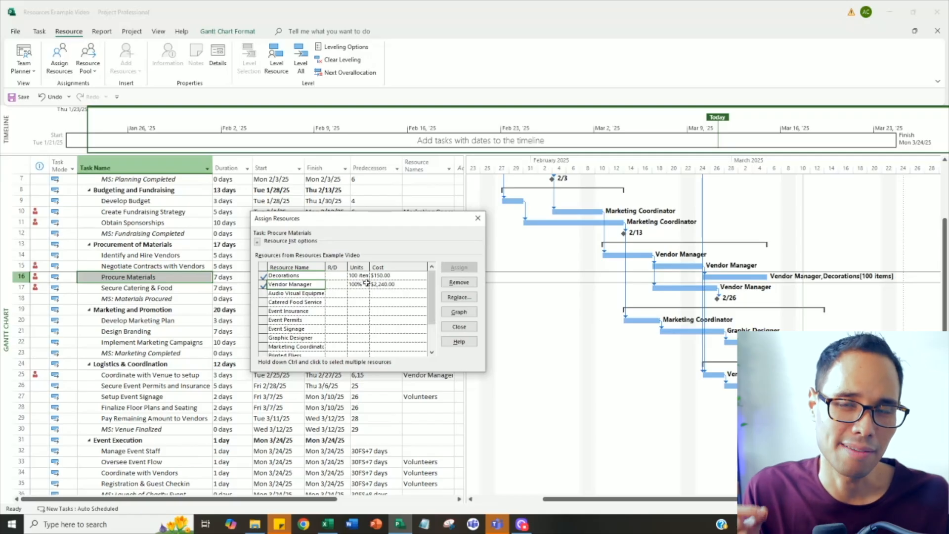
left_click(352, 329)
key("Return")
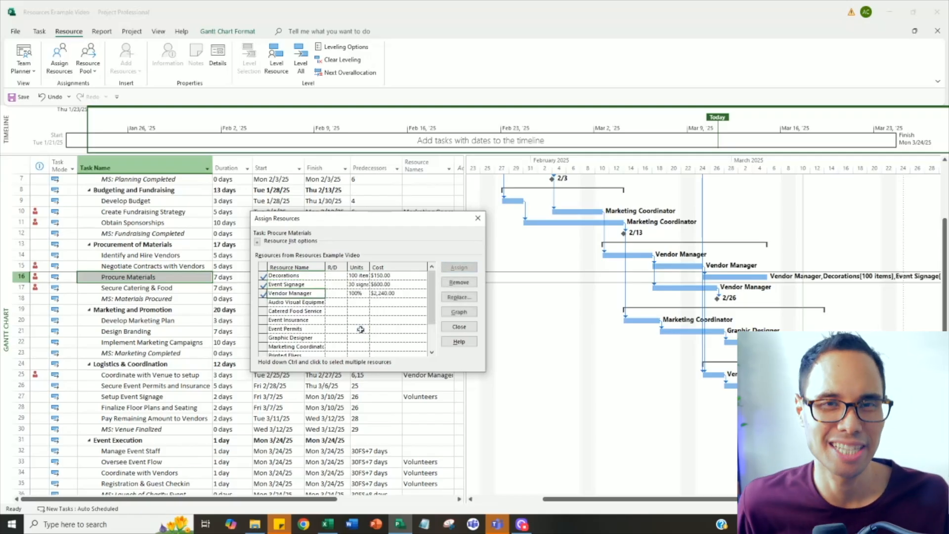
Widen the Units column in the Assign Resources dialog and check the units and costs assigned to Procure Materials.
left_click_drag(370, 265, 378, 265)
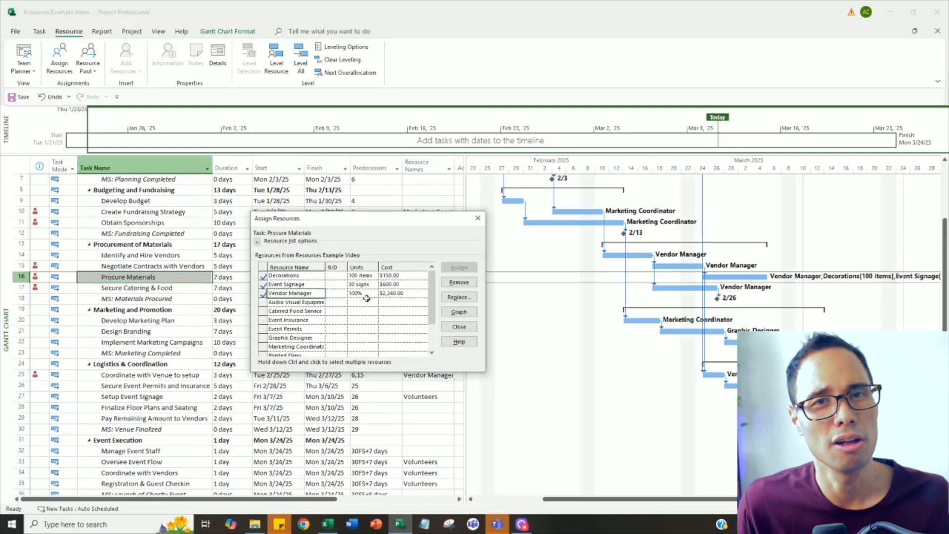
left_click(402, 285)
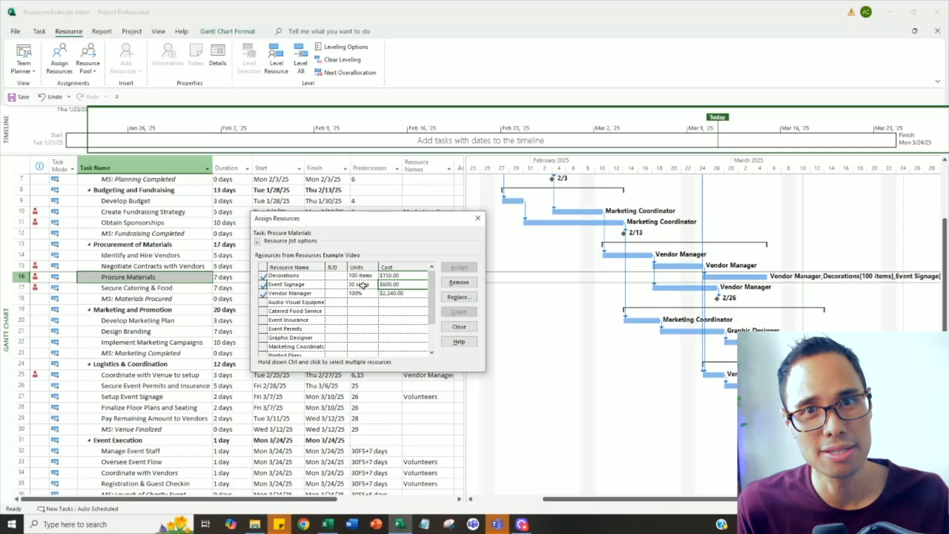
left_click(299, 276)
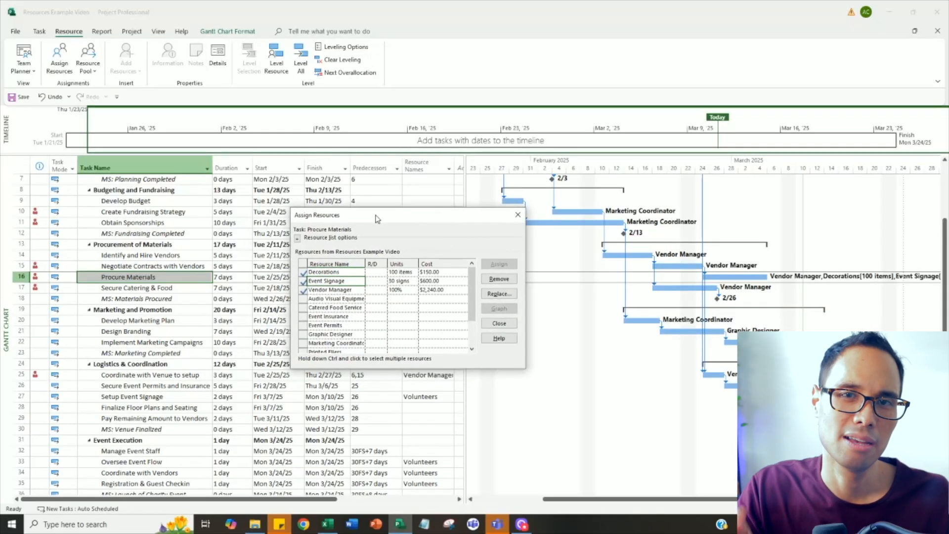
Assign 500 Printed Fliers to the Implement Marketing Campaigns task.
left_click(150, 342)
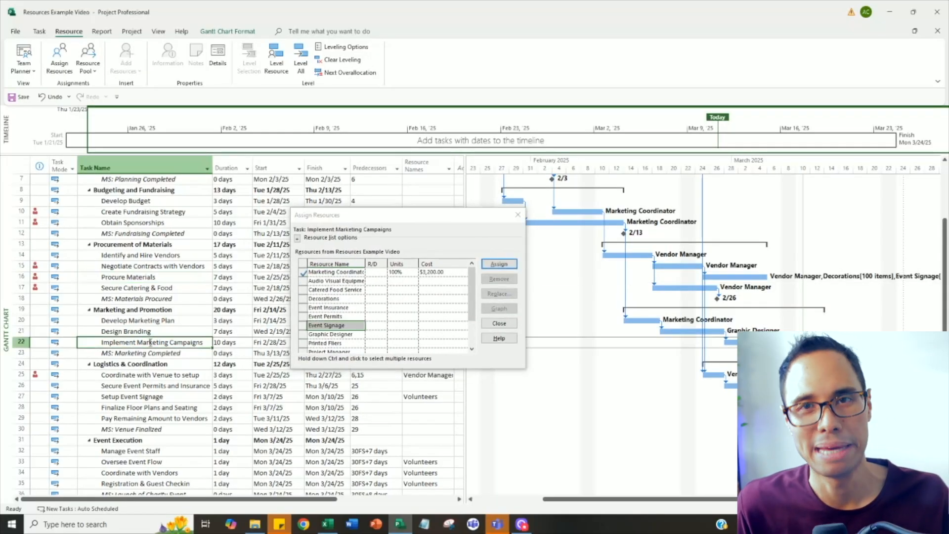
left_click(399, 343)
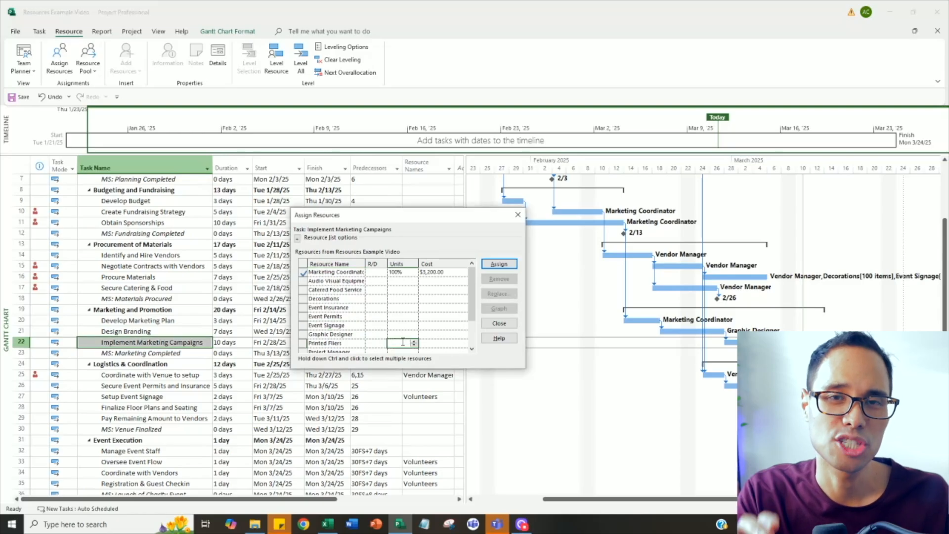
type("5")
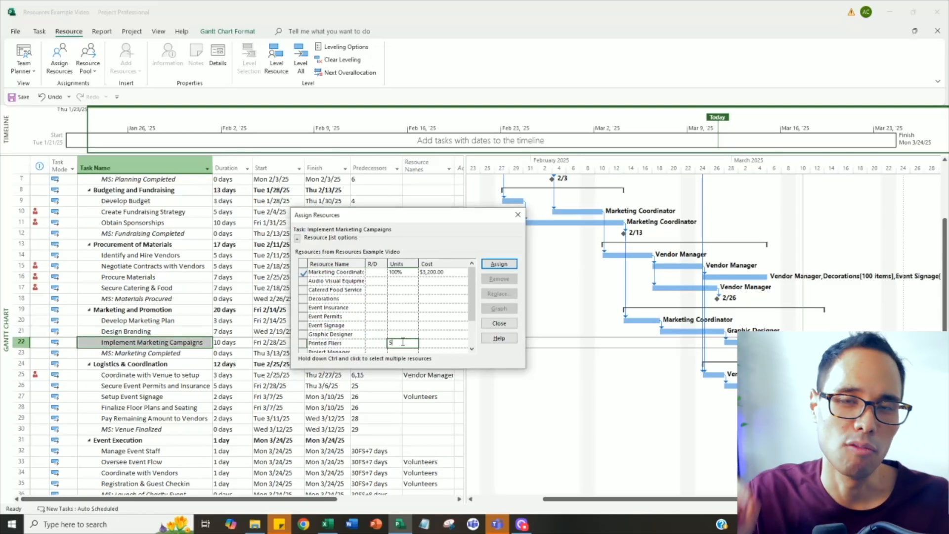
type("00")
key("Return")
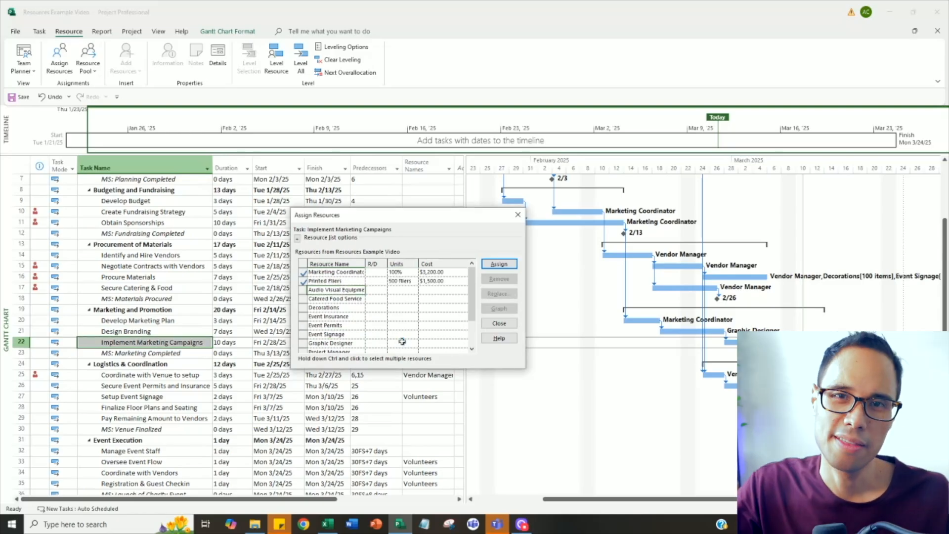
left_click(401, 281)
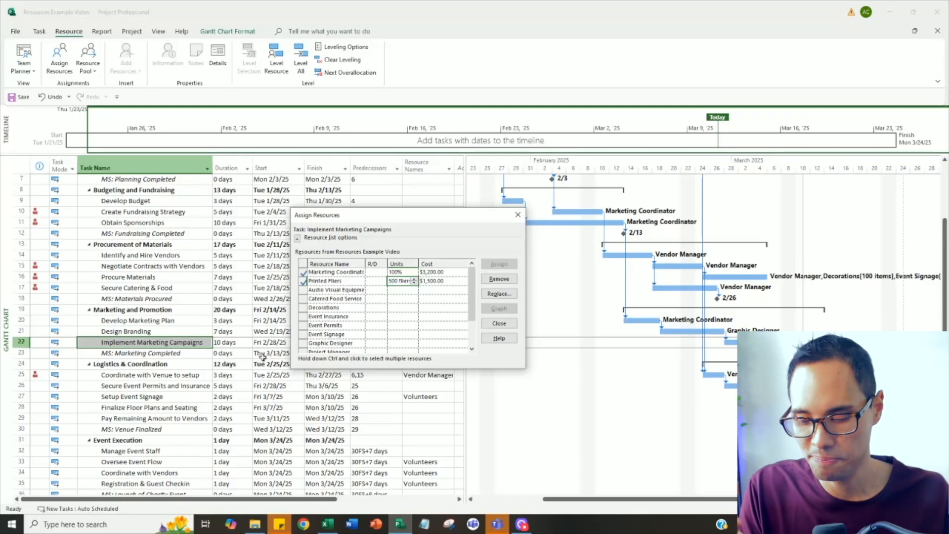
Assign Event Permits at a cost of $500 and Event Insurance at $2,000 to the Secure Event Permits and Insurance task.
left_click(126, 386)
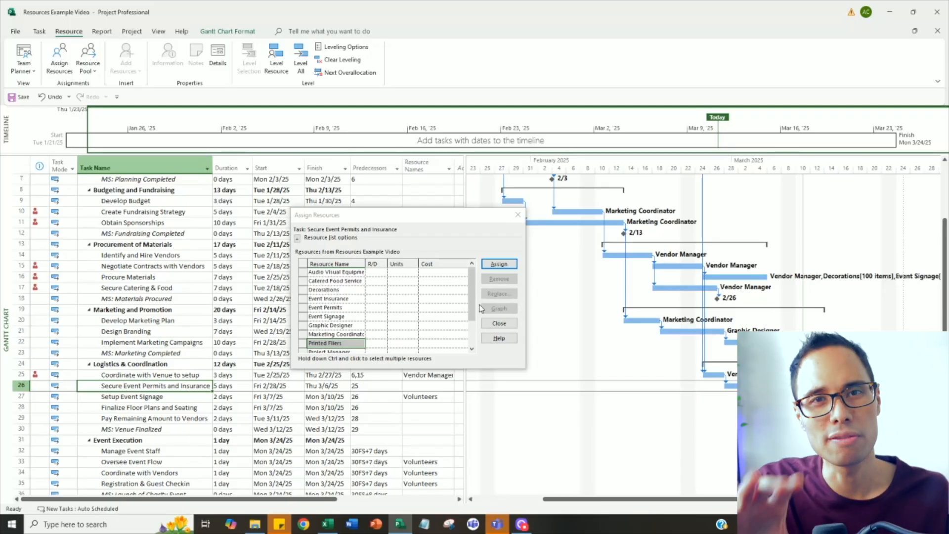
mouse_move(471, 301)
left_mouse_down()
mouse_move(472, 327)
mouse_move(472, 300)
left_mouse_up()
left_click(378, 307)
left_click(402, 307)
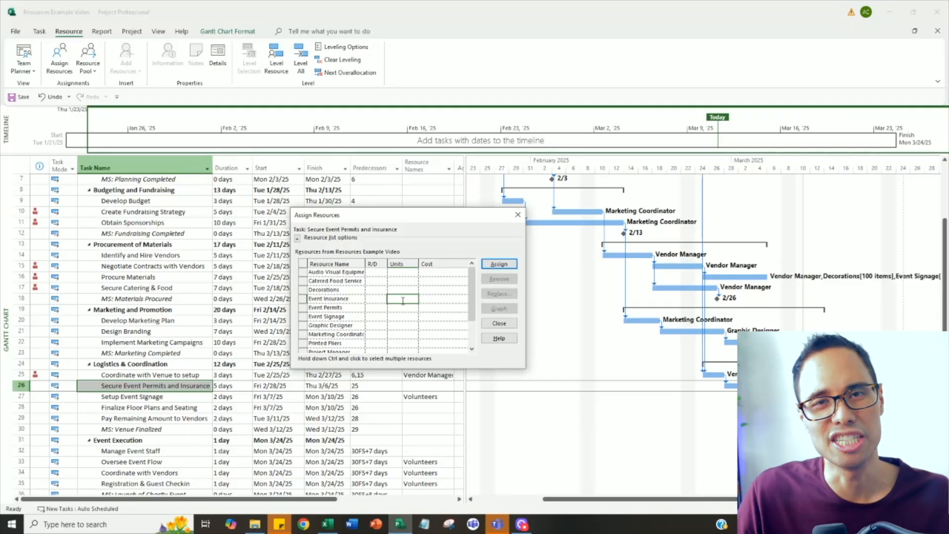
left_click(440, 307)
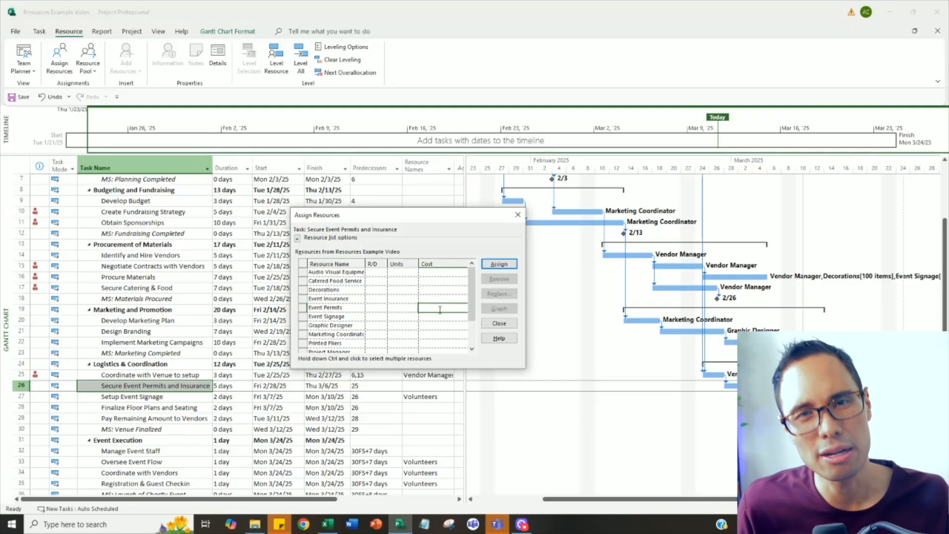
type("500")
key("Return")
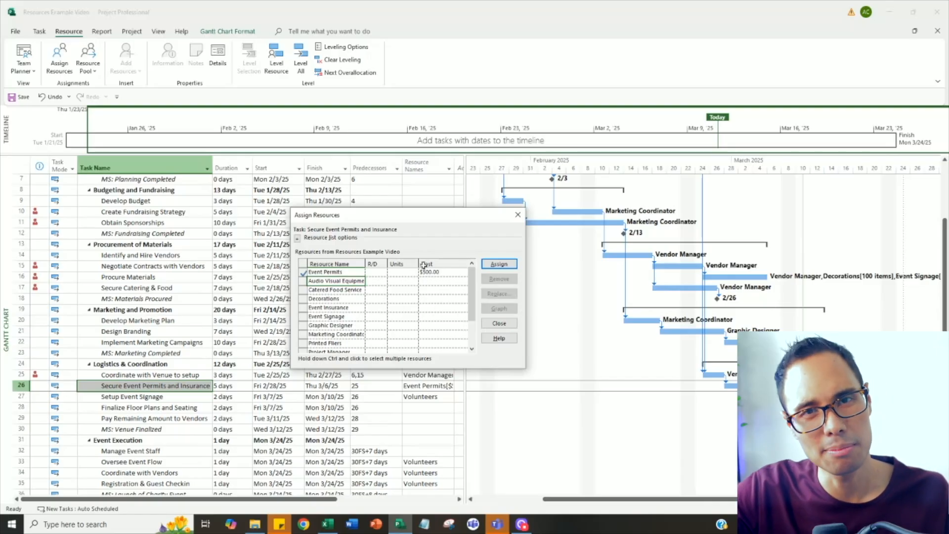
left_click(433, 307)
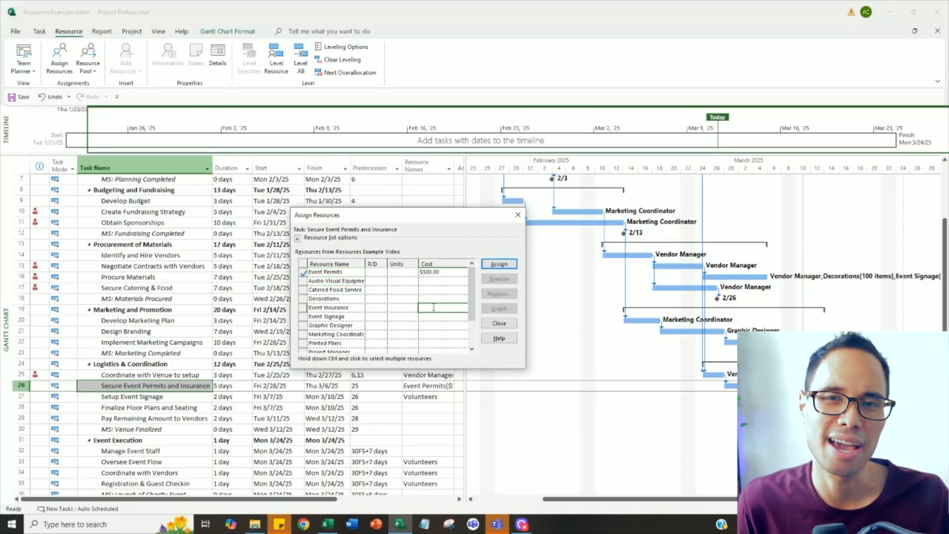
type("2000")
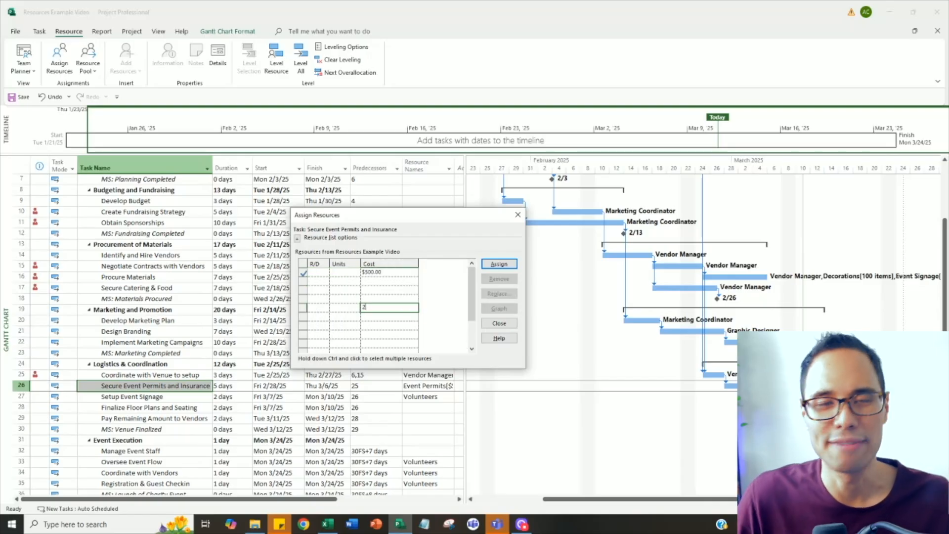
key("Return")
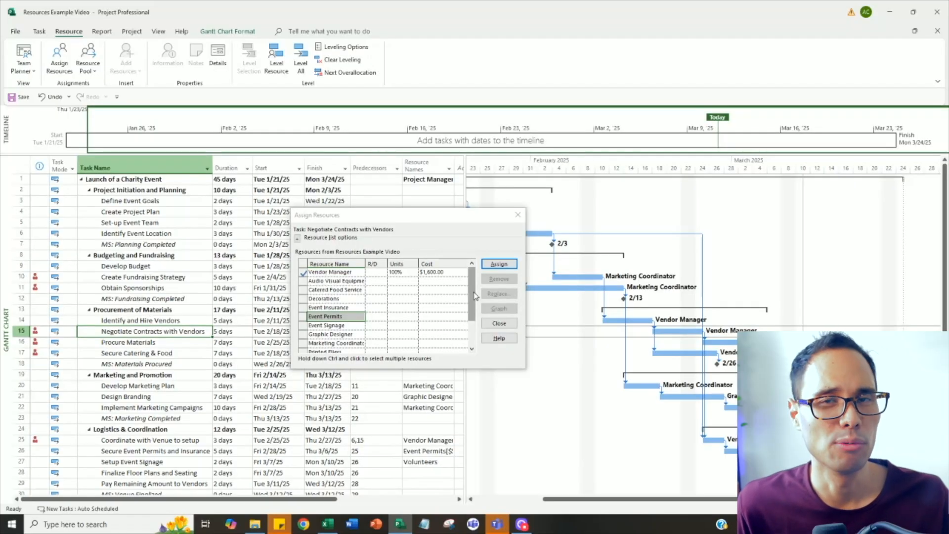
Assign Venue Rent at a cost of $1,250 to the Negotiate Contracts with Vendors task.
left_click_drag(473, 308, 472, 332)
left_click(439, 336)
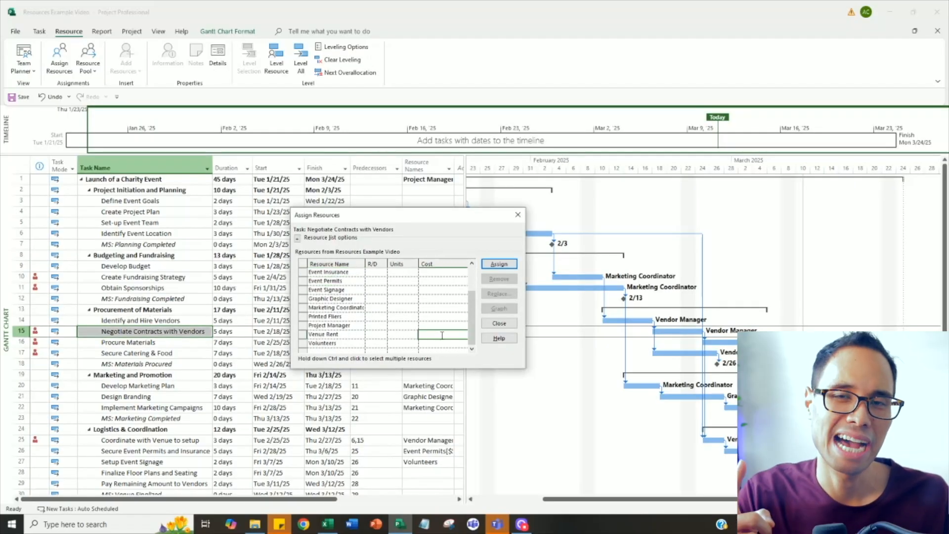
type("1250")
key("Return")
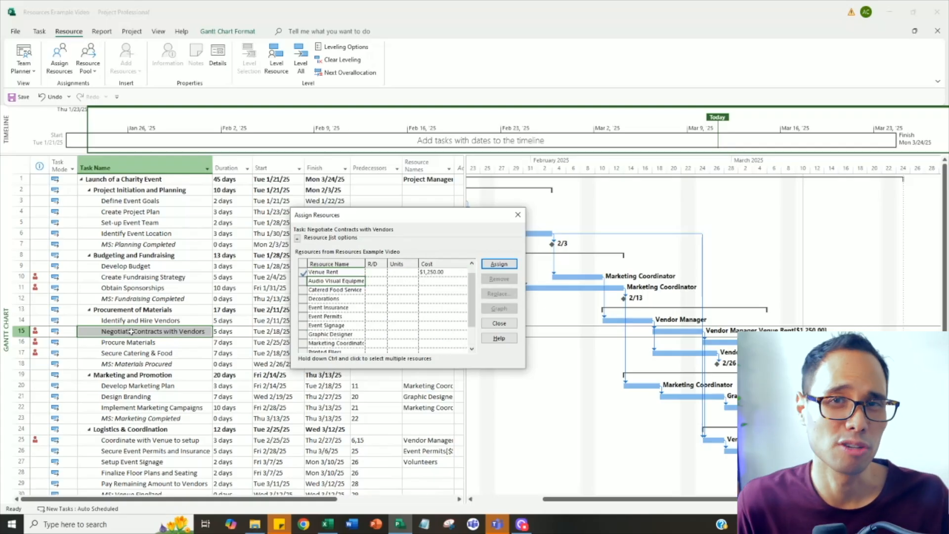
Assign Venue Rent at a cost of $3,750 to the Pay Remaining Amount to Vendors task.
scroll(131, 331, "down", 2)
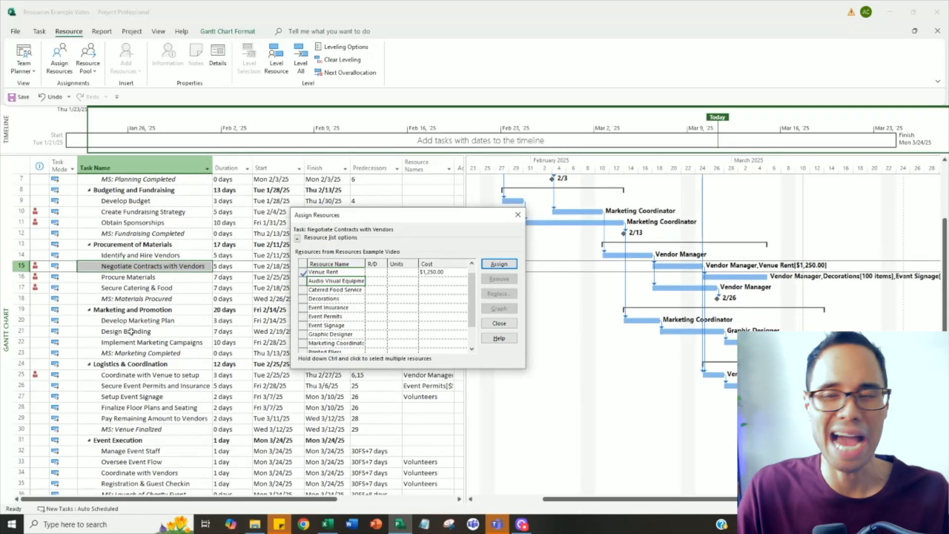
left_click(165, 417)
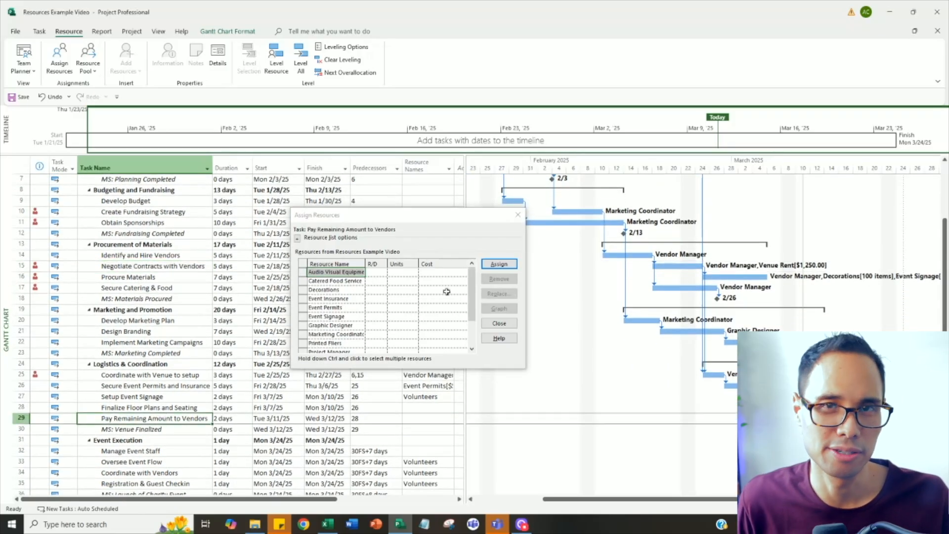
left_click_drag(473, 309, 467, 352)
left_click(433, 335)
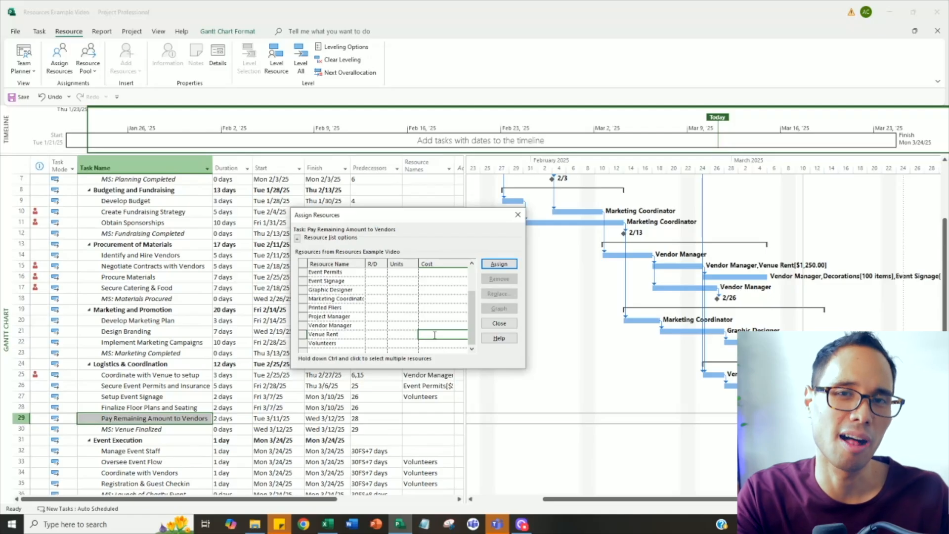
type("3,")
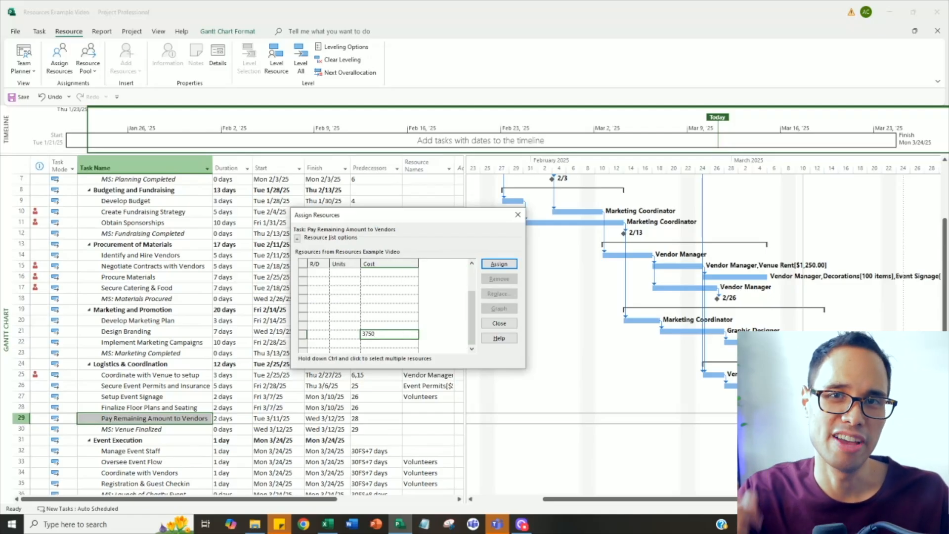
type("750")
key("Return")
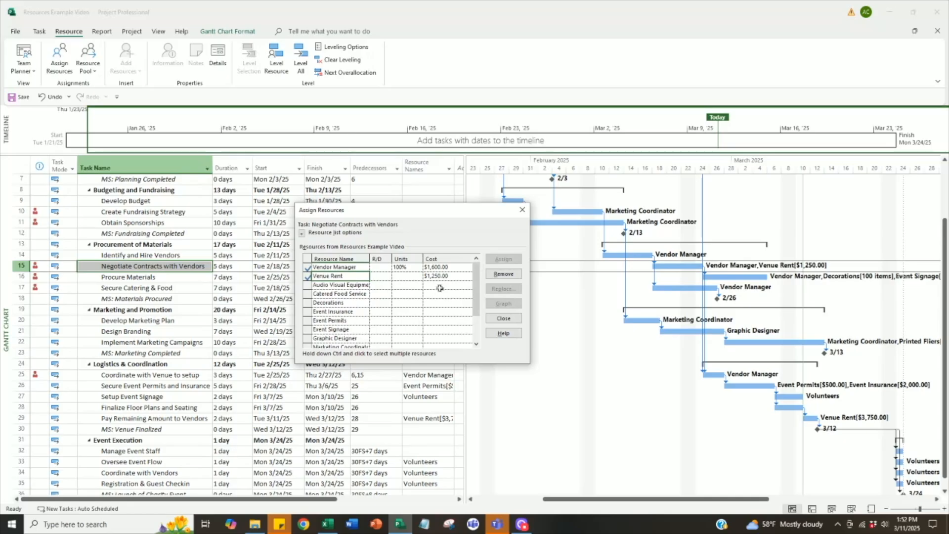
Assign Audio Visual Equipment Rental at $1,000 to Negotiate Contracts with Vendors and widen the Resource Name column in the Assign Resources dialog.
left_click(451, 285)
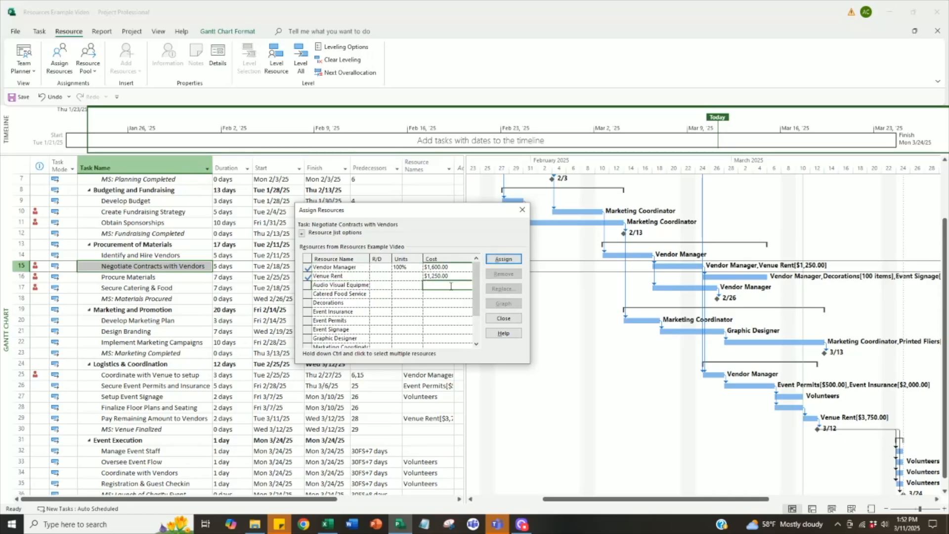
type("1000")
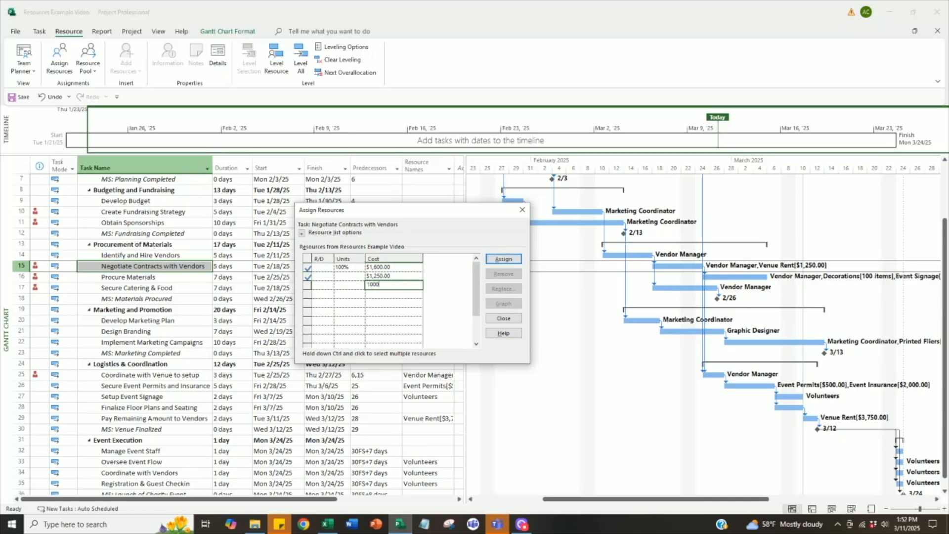
key("Return")
left_click_drag(369, 258, 382, 257)
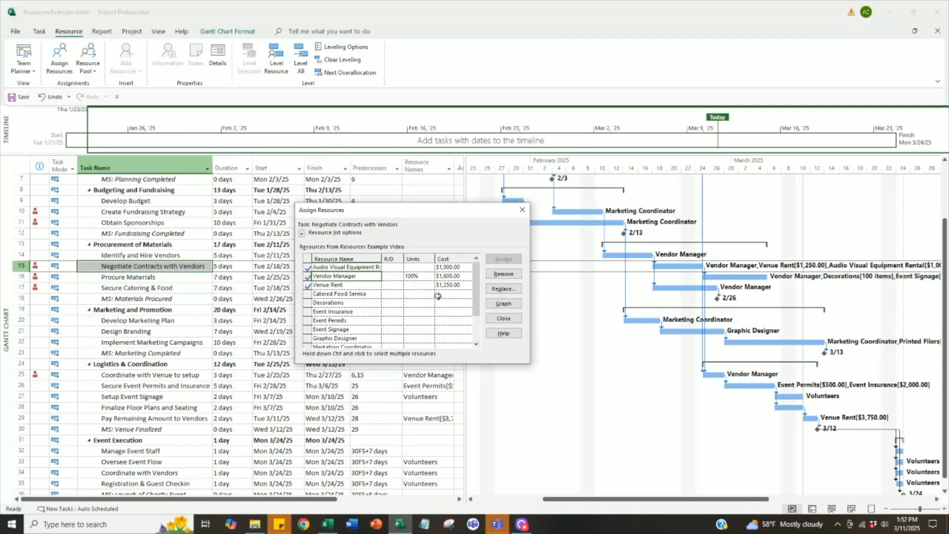
Assign Audio Visual Equipment Rental at a cost of $1,000 to the Pay Remaining Amount to Vendors task.
scroll(174, 394, "down", 1)
left_click(173, 386)
left_click(449, 275)
type("1000")
key("Return")
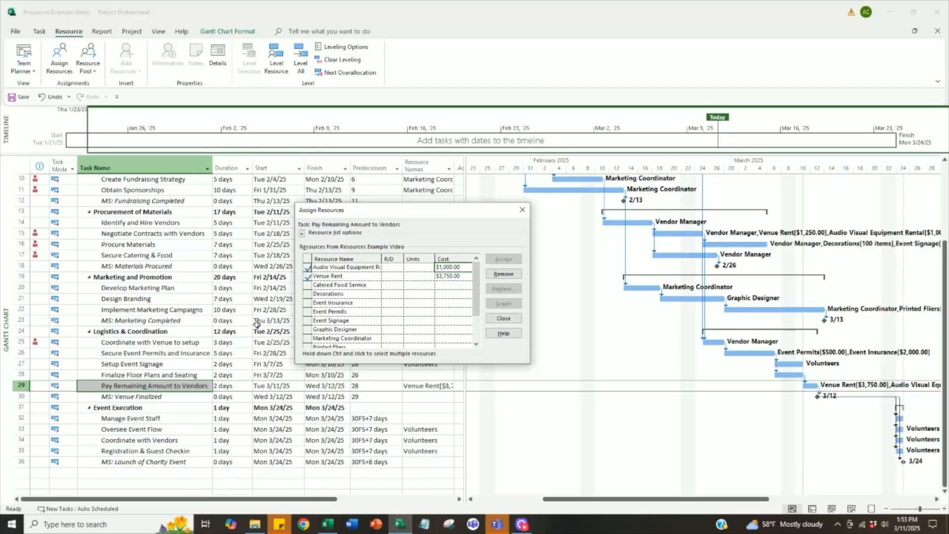
Assign Catered Food Service at a cost of $750 to the Secure Catering & Food task.
left_click_drag(423, 213, 496, 202)
scroll(148, 297, "up", 3)
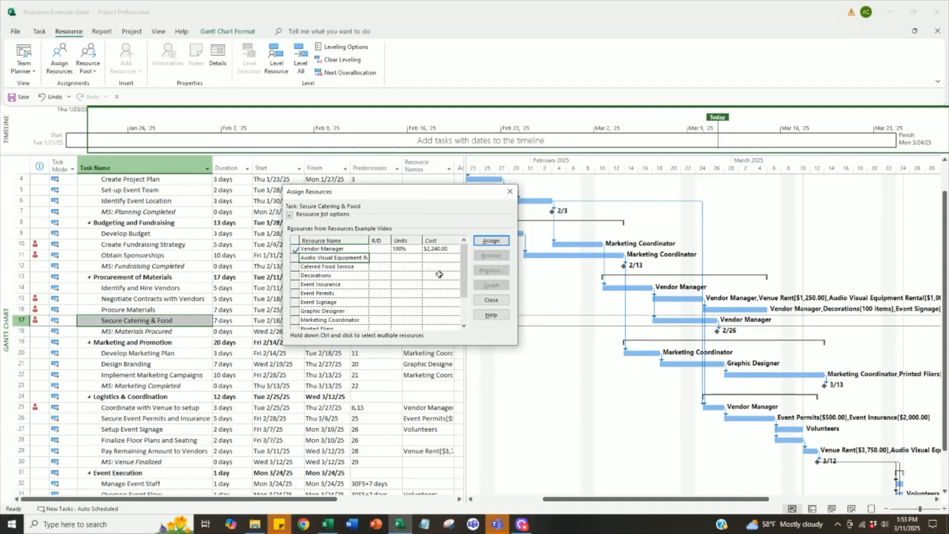
left_click(440, 267)
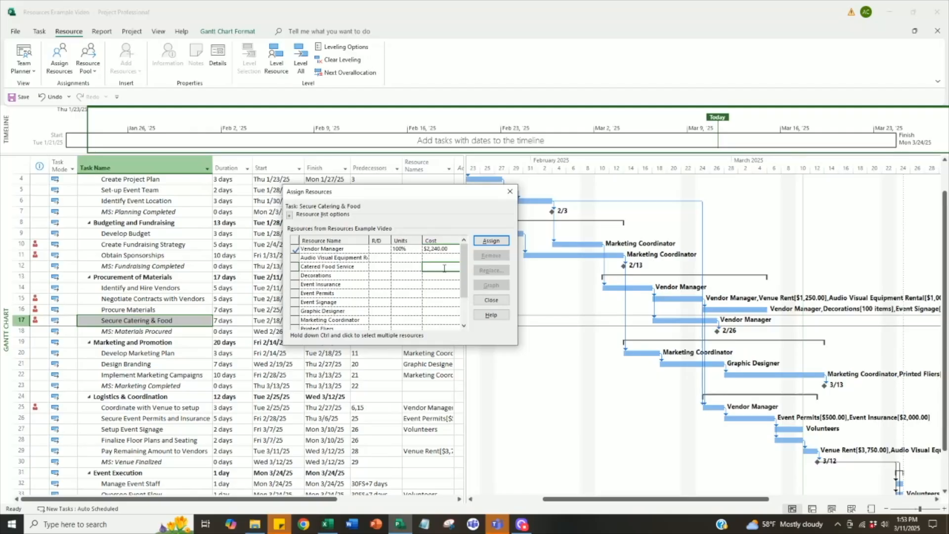
type("750")
key("Return")
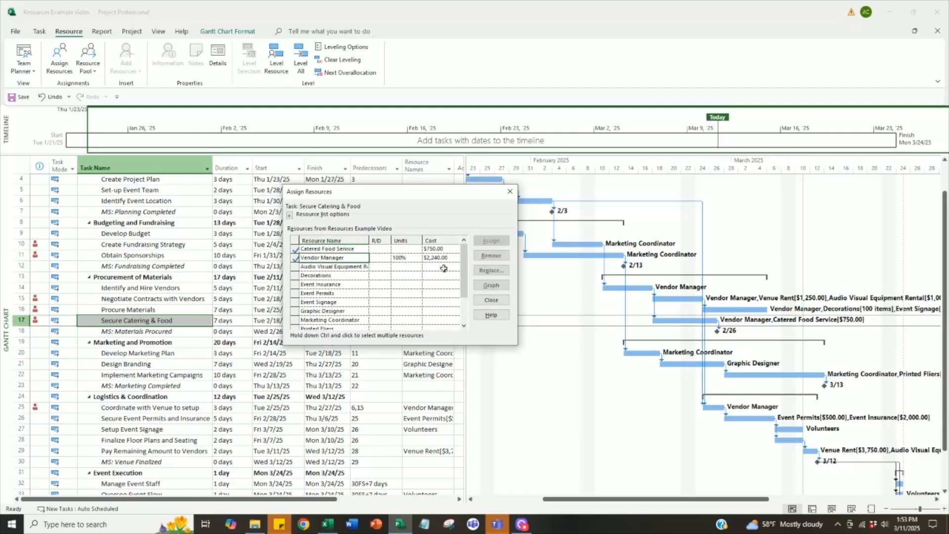
left_click(442, 248)
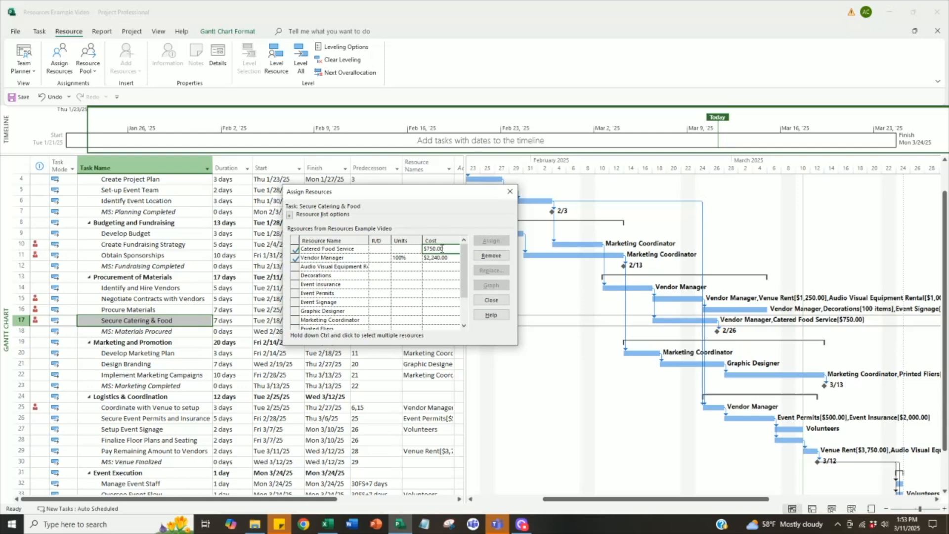
Assign Catered Food Service at a cost of $2,250 to the Pay Remaining Amount to Vendors task.
scroll(180, 327, "down", 1)
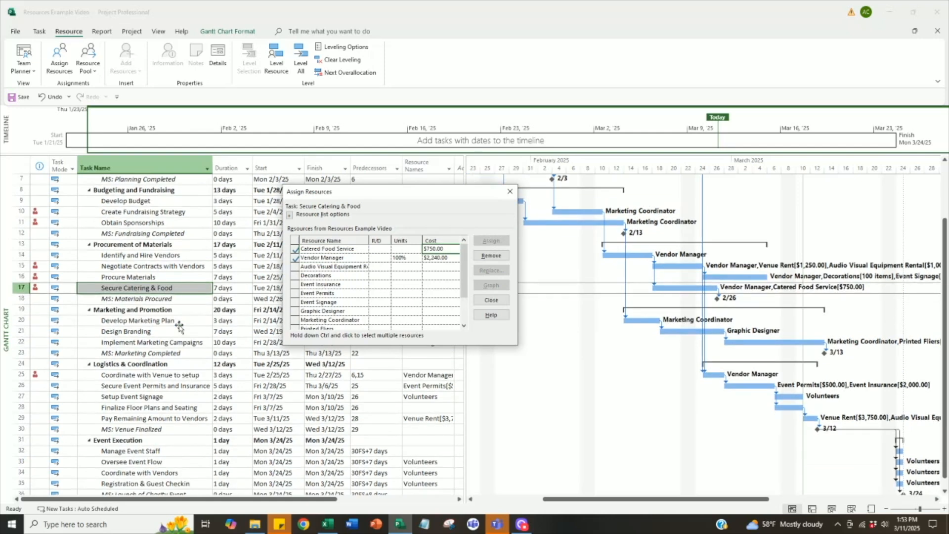
scroll(179, 327, "down", 1)
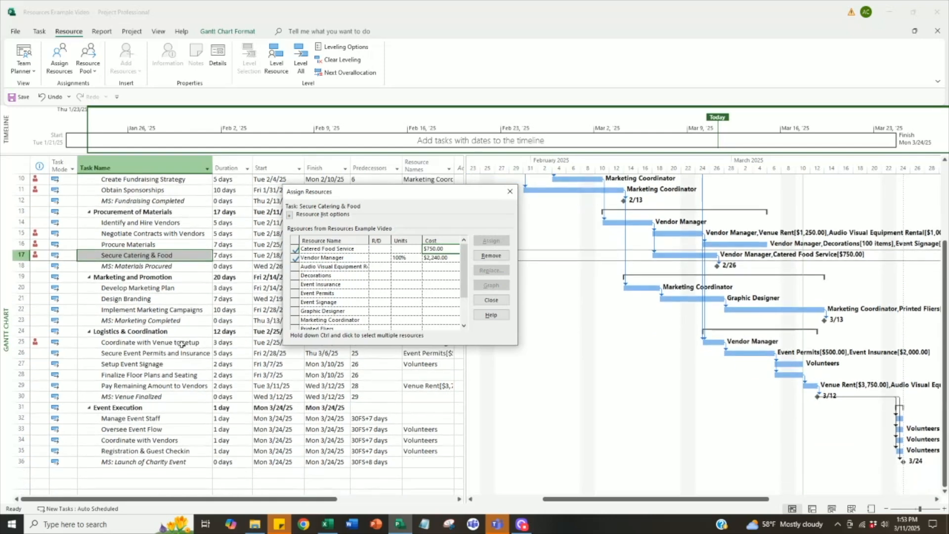
left_click(168, 384)
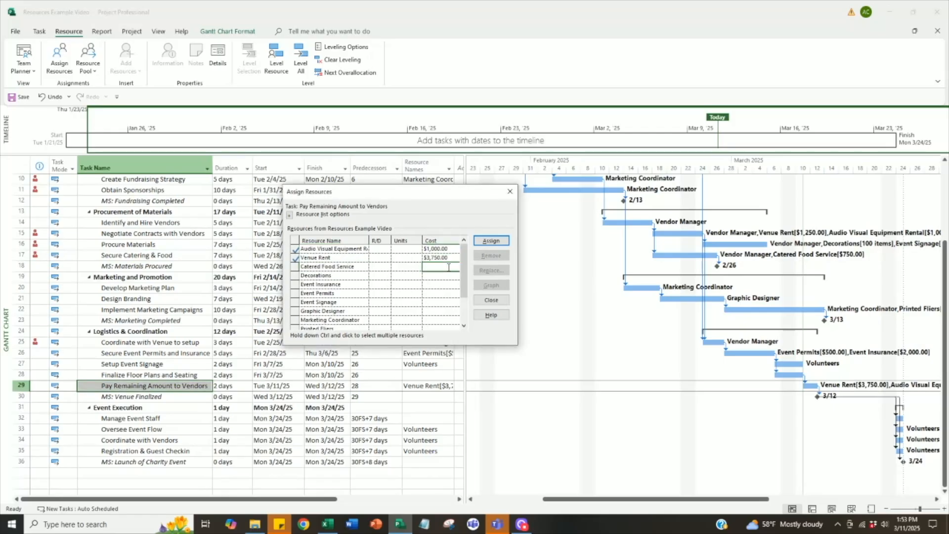
type("2250")
key("Return")
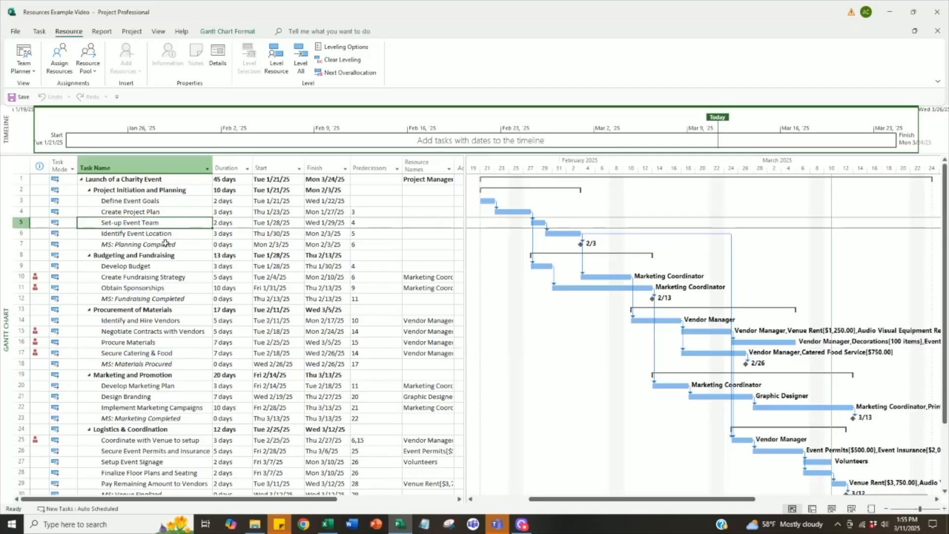
Examine the red indicators beside the Create Fundraising Strategy and Procure Materials tasks.
mouse_move(37, 276)
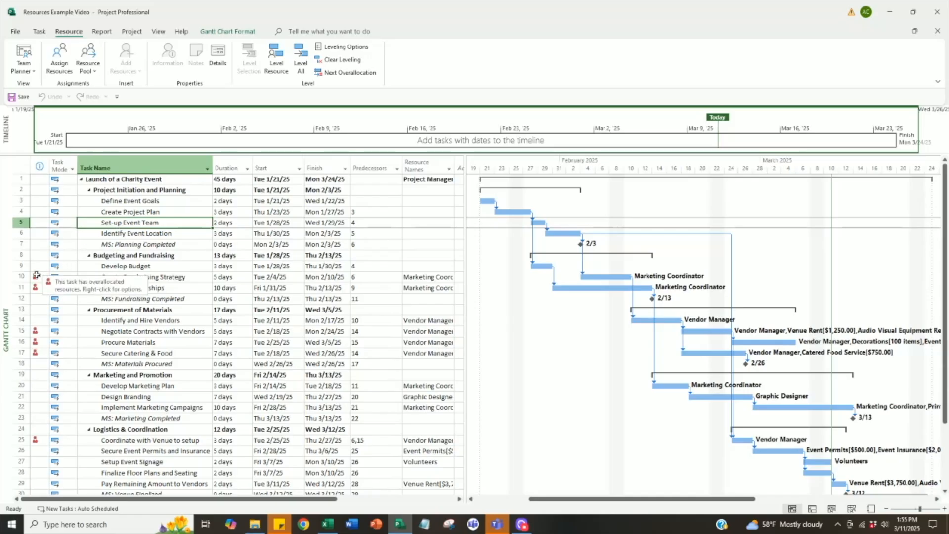
left_click(171, 236)
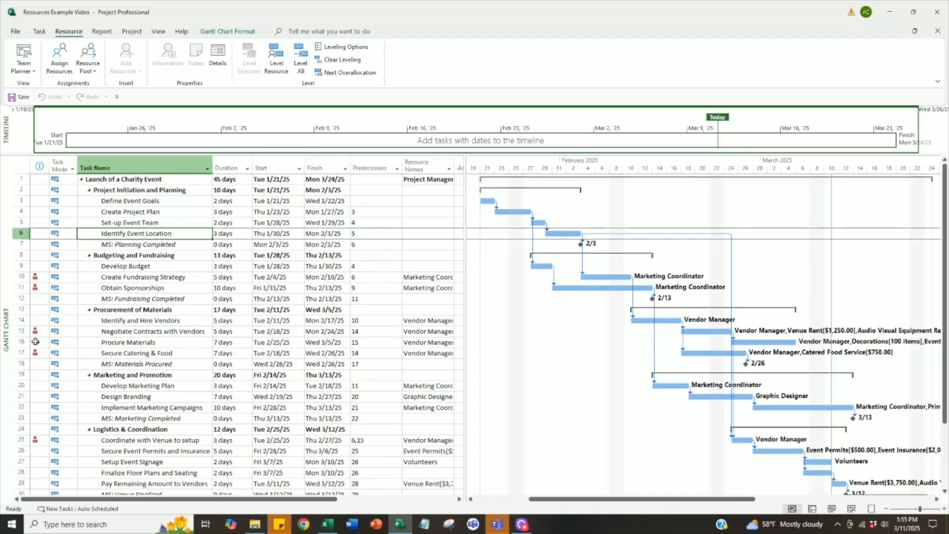
mouse_move(35, 341)
mouse_move(36, 277)
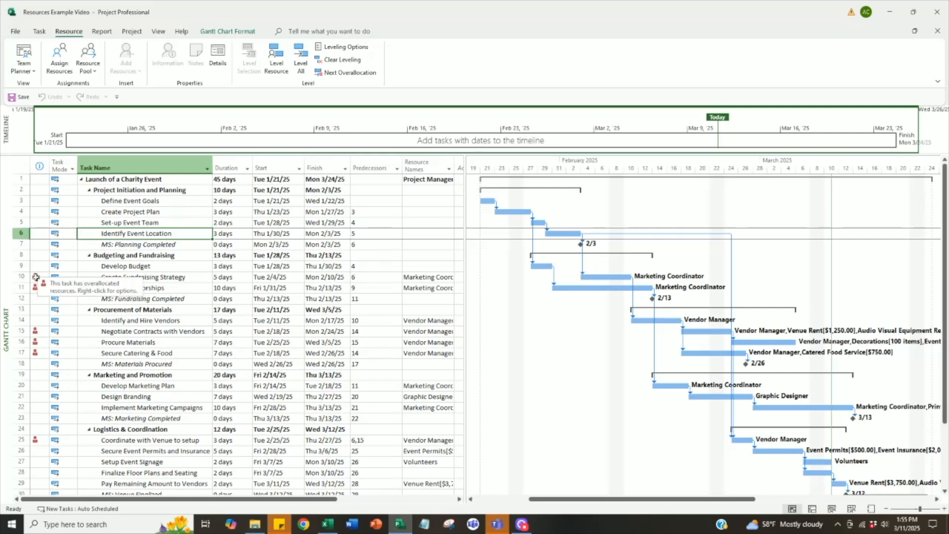